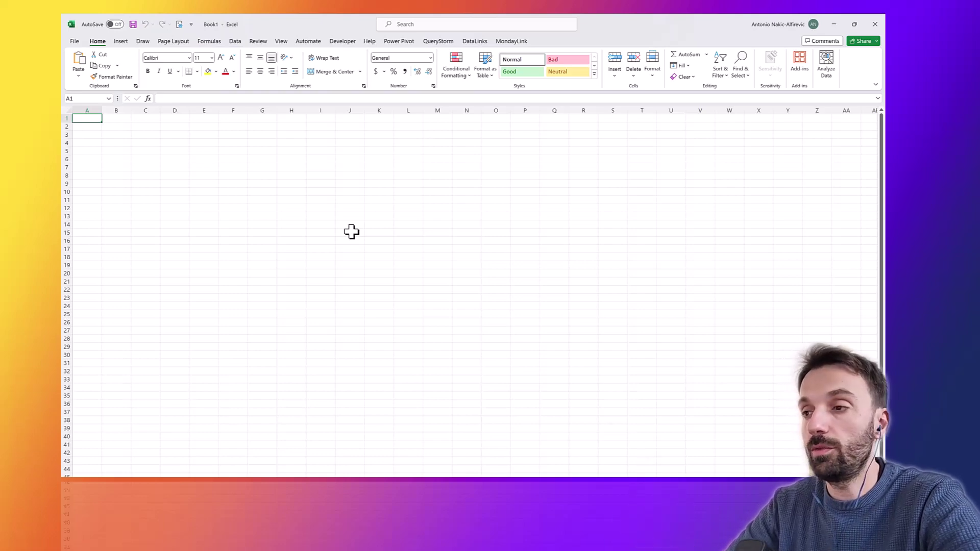
click(253, 236)
click(194, 169)
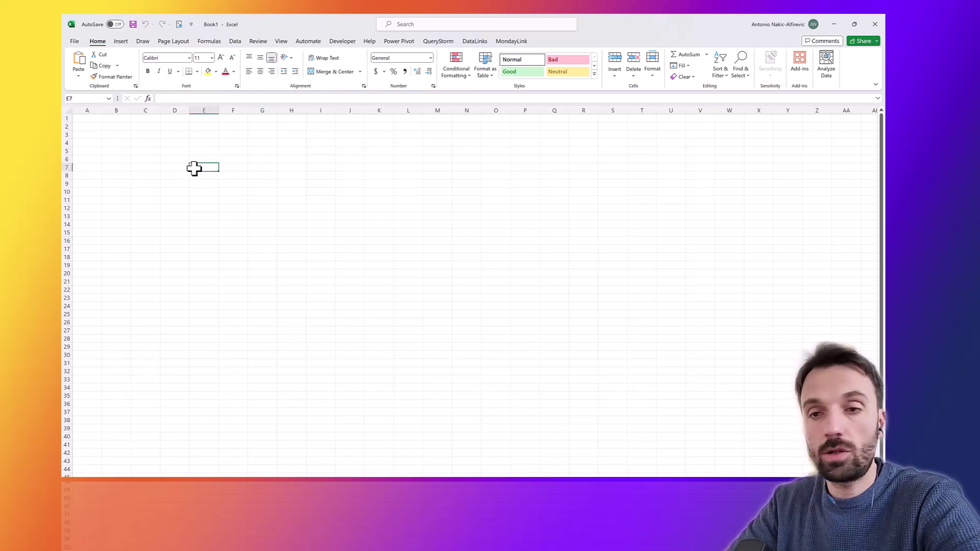
click(508, 43)
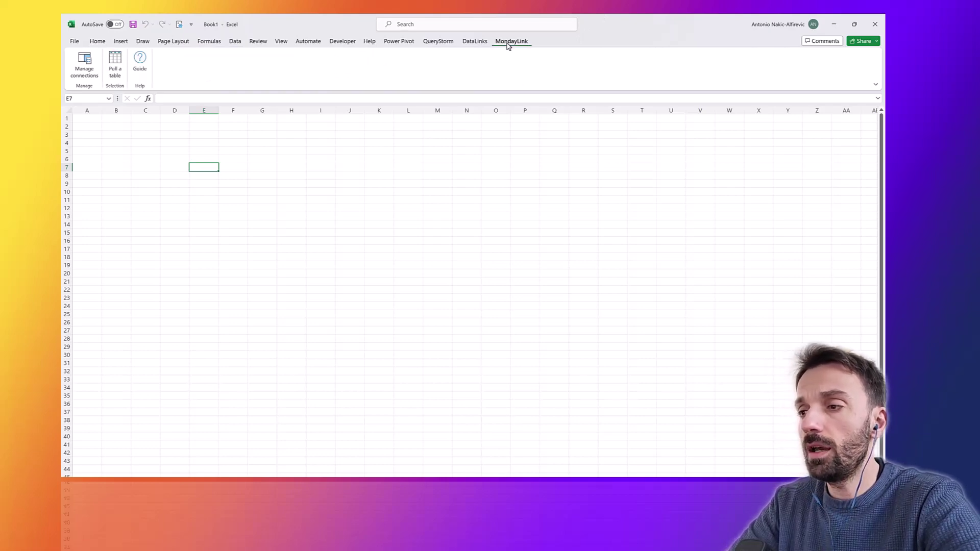
click(474, 43)
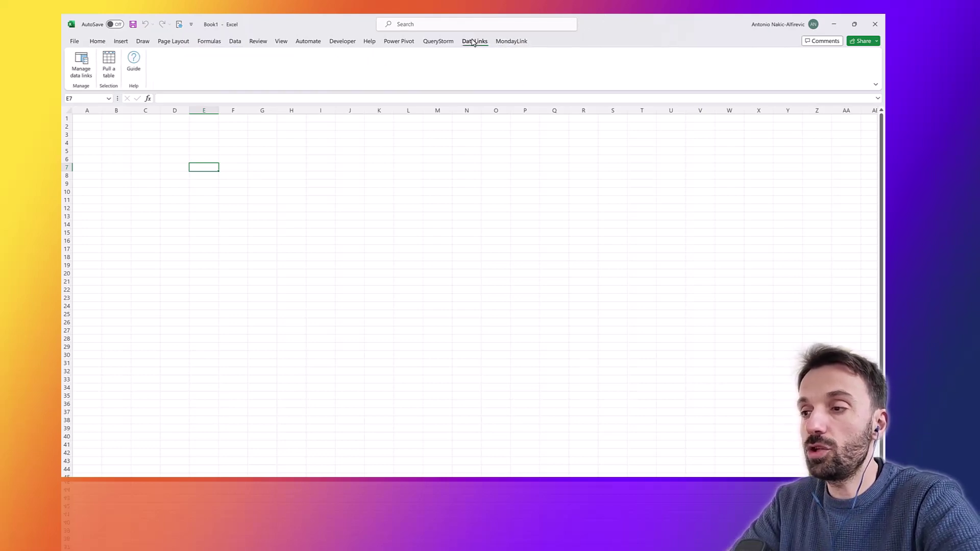
click(520, 42)
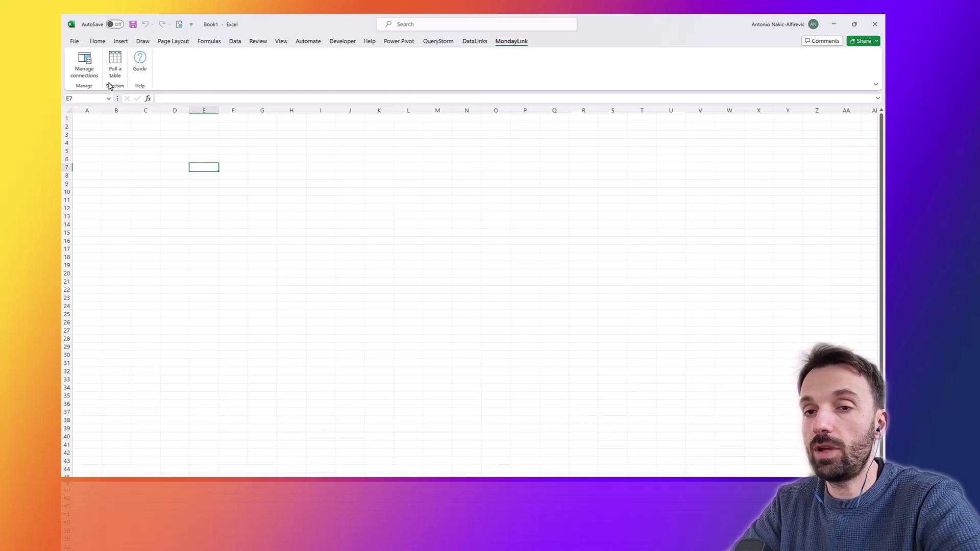
click(479, 42)
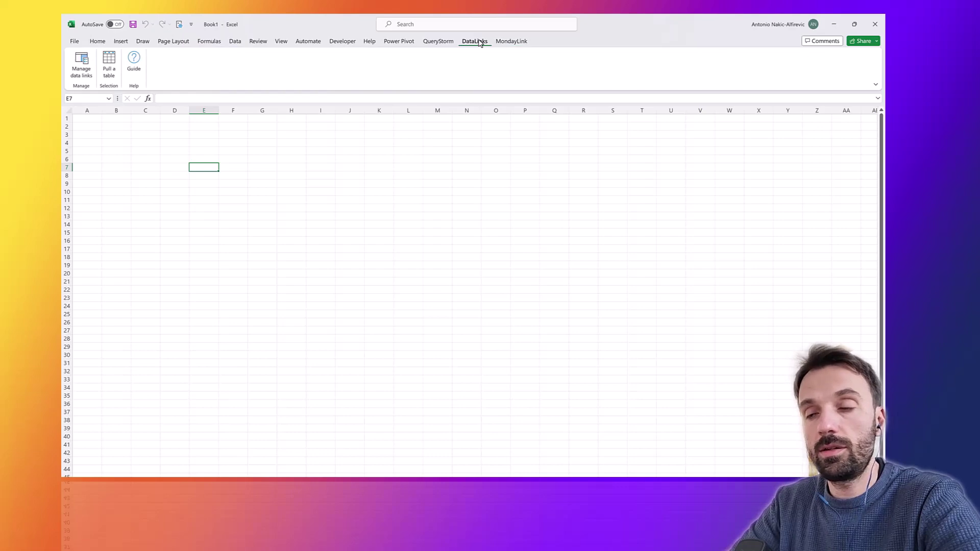
- Start pulling a table into cell D4 with DataLinks, using the recent querystorm-team Monday.com connection
click(178, 144)
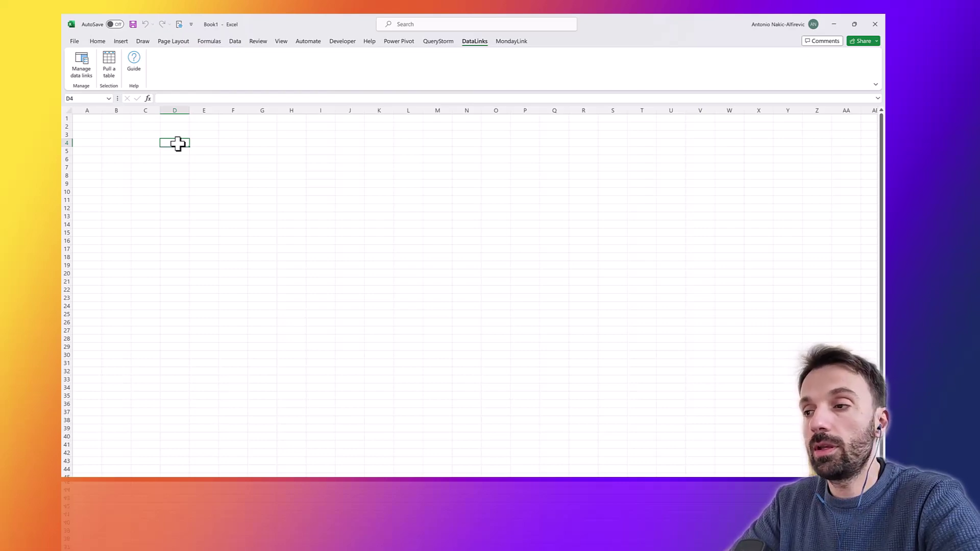
click(110, 63)
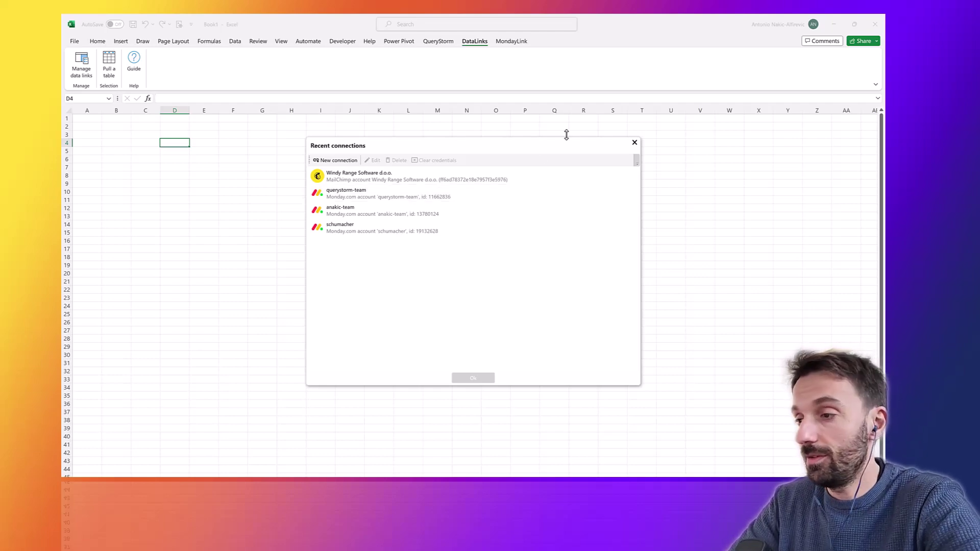
click(635, 143)
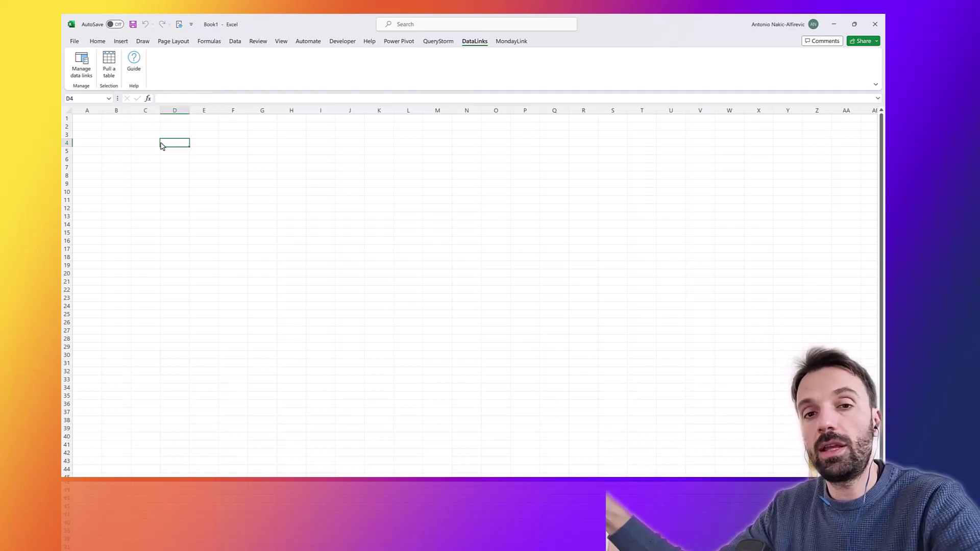
click(115, 74)
click(387, 197)
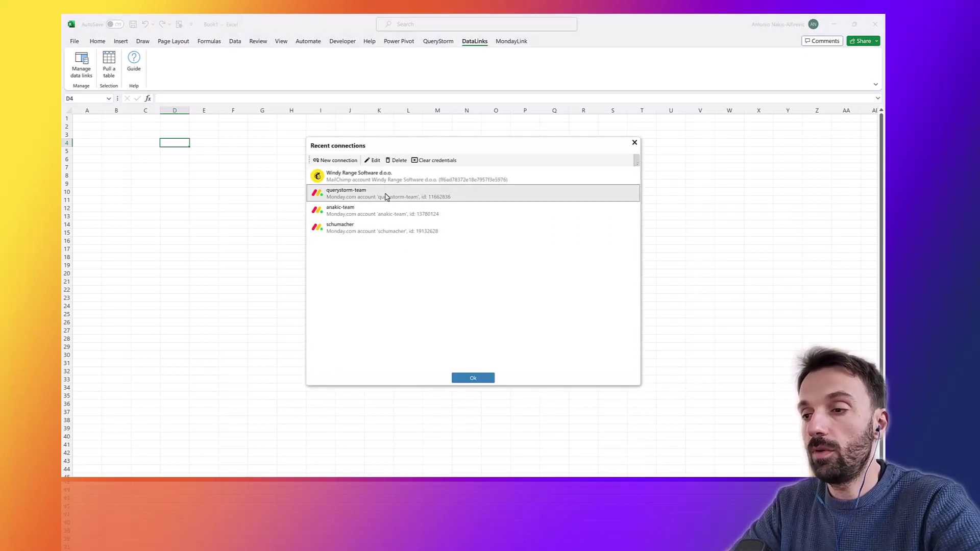
click(472, 378)
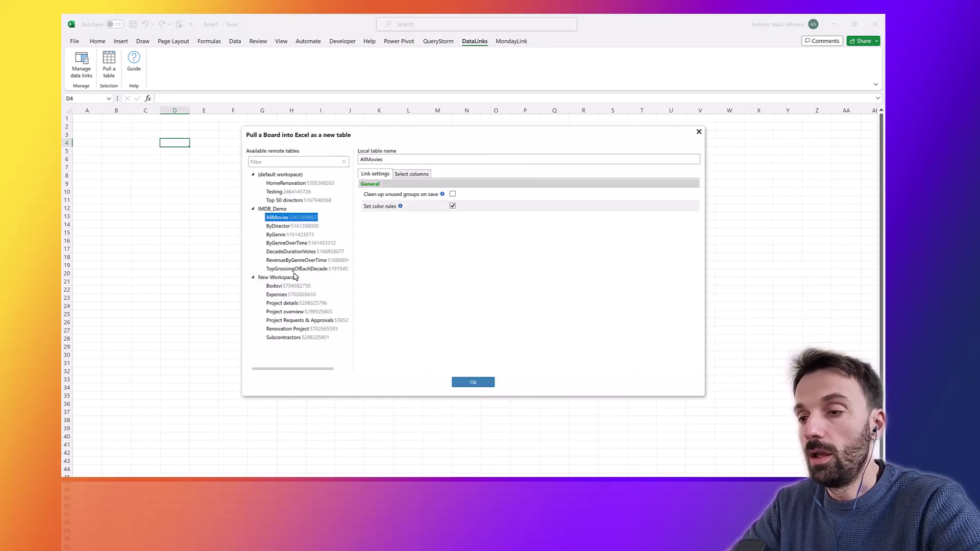
- Choose the Project overview board from New Workspace as the remote table to pull
click(297, 306)
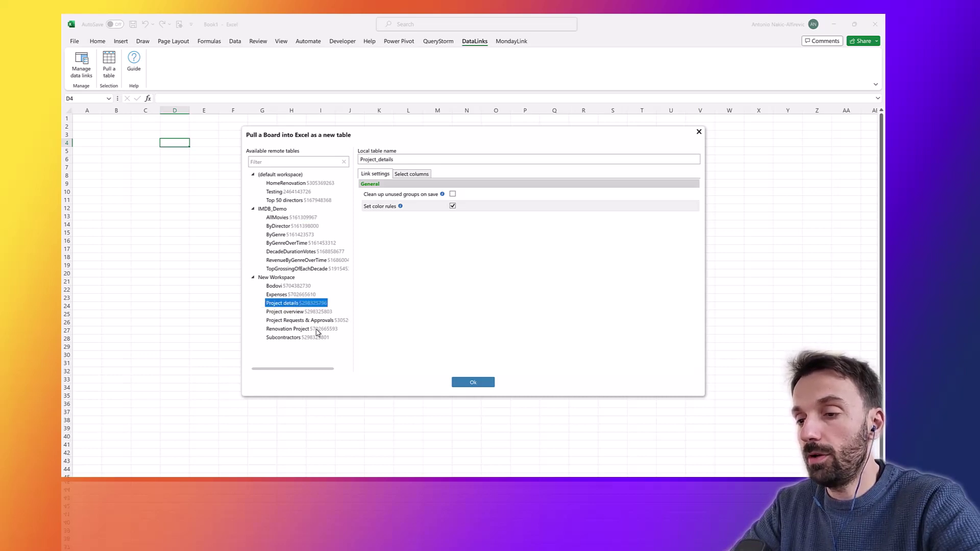
click(299, 313)
click(474, 388)
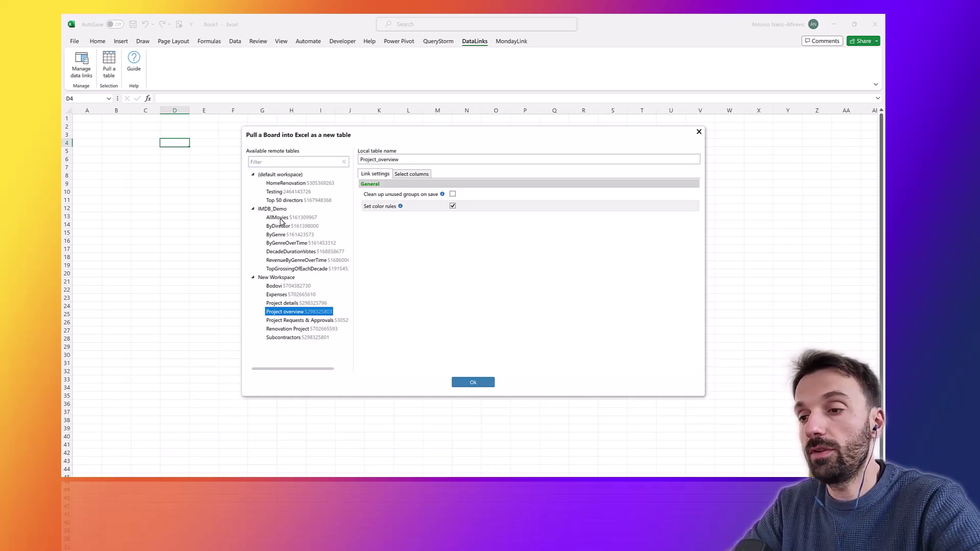
- Filter the available remote tables by "home", and clear the filter again
click(287, 163)
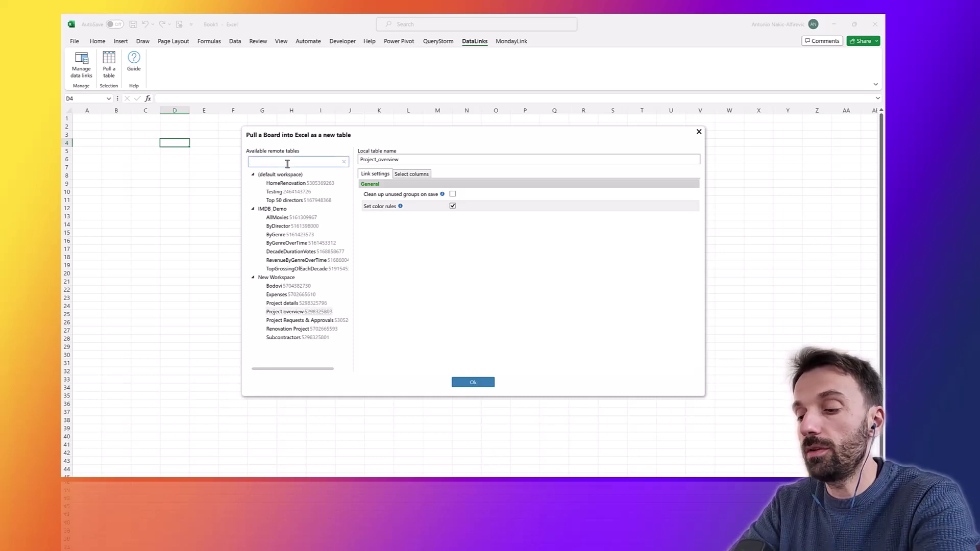
text(home)
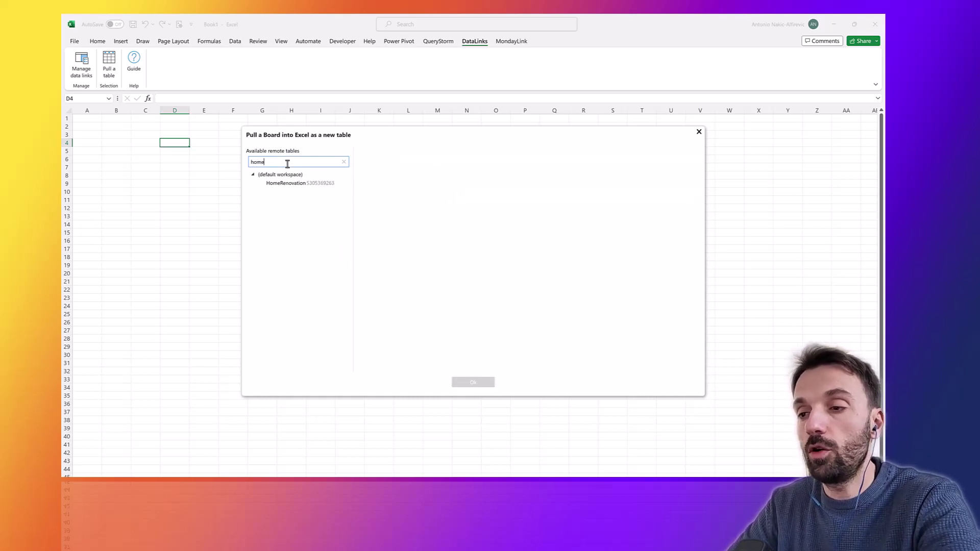
key(ctrl+a)
key(BackSpace)
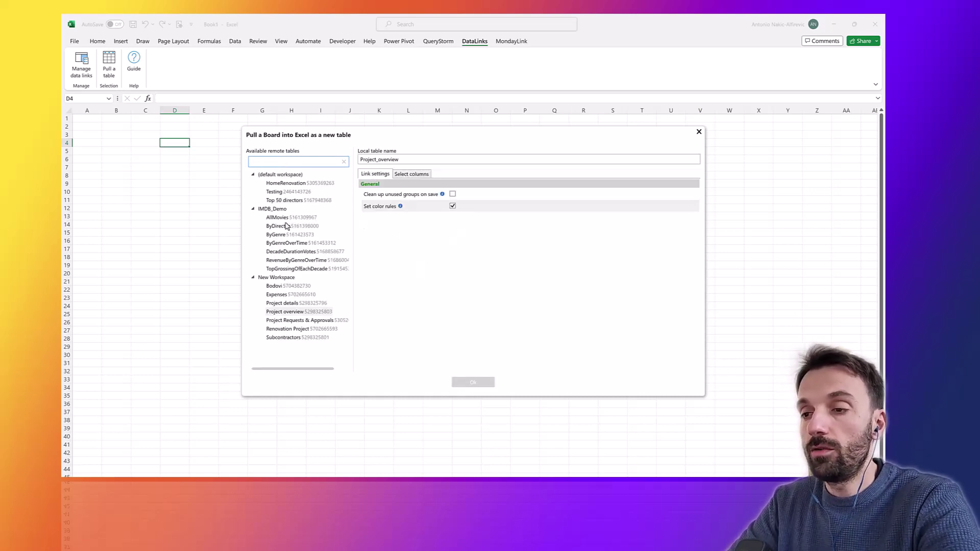
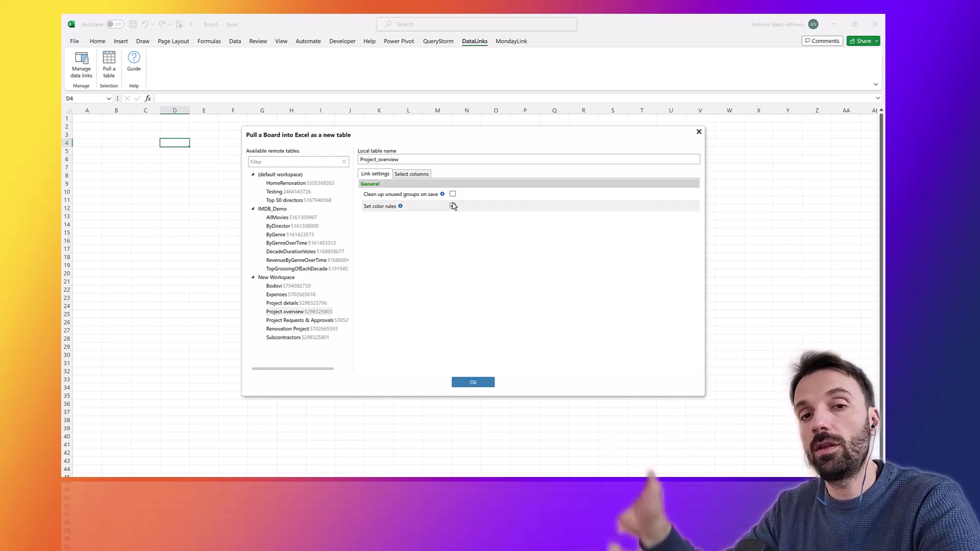
- Pull the Project overview board into the sheet with Set color rules enabled
click(453, 206)
click(473, 380)
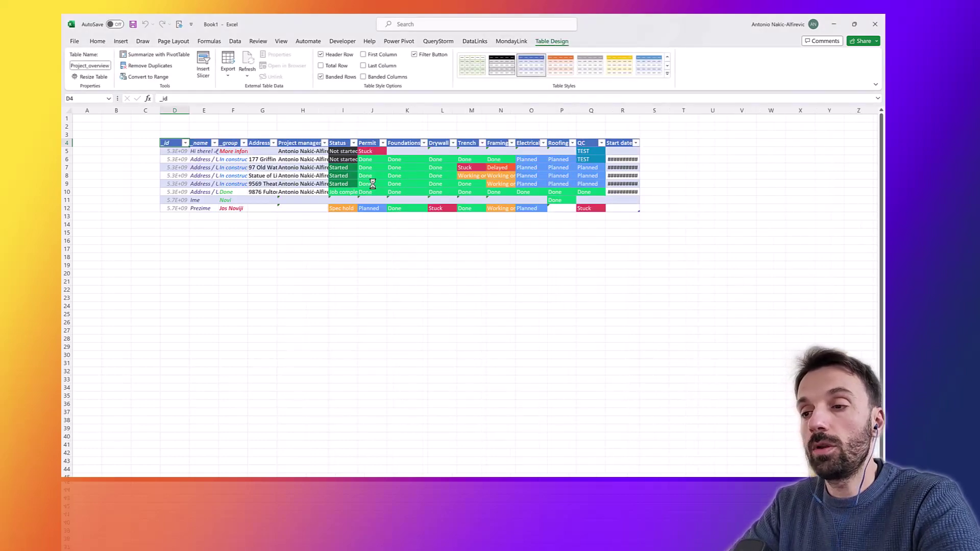
- Open the pulled table's source board in monday.com and examine its groups
click(511, 176)
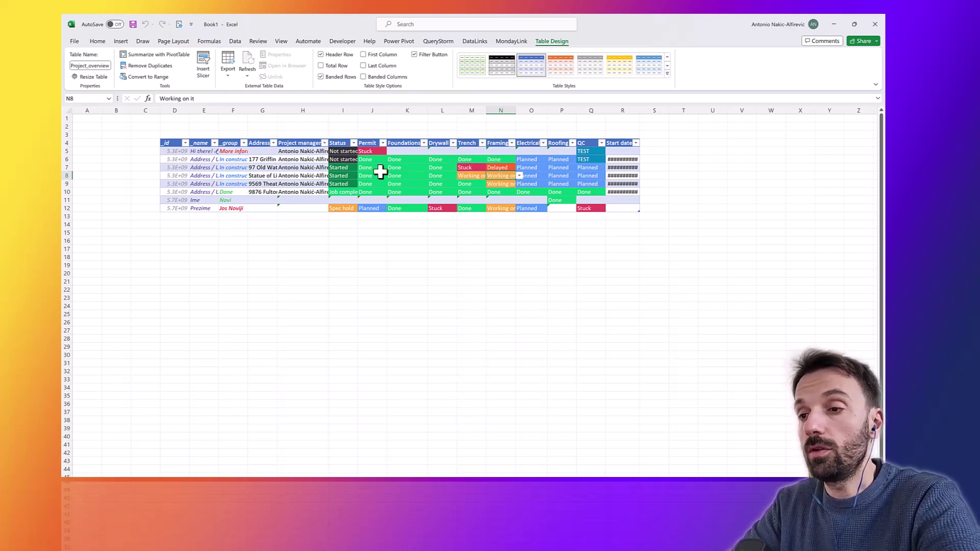
click(232, 151)
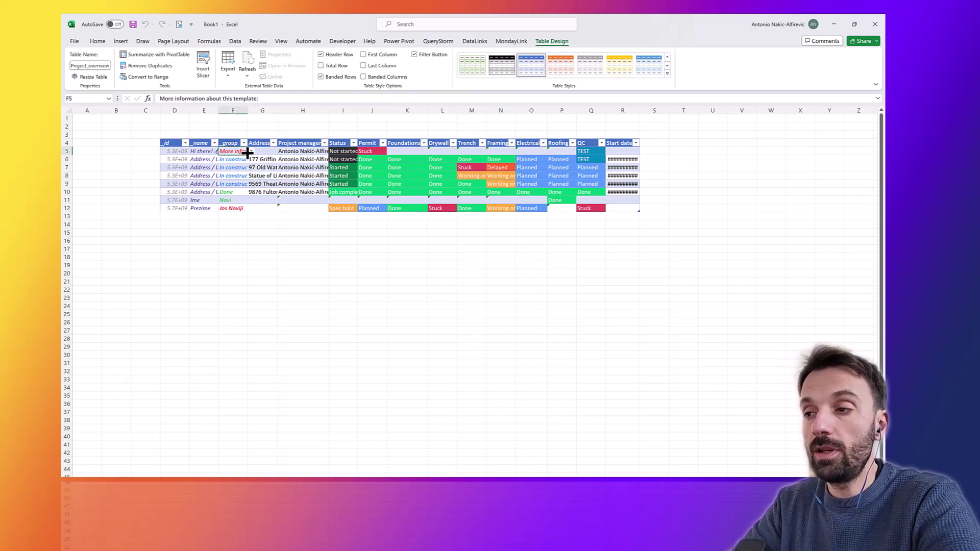
click(479, 43)
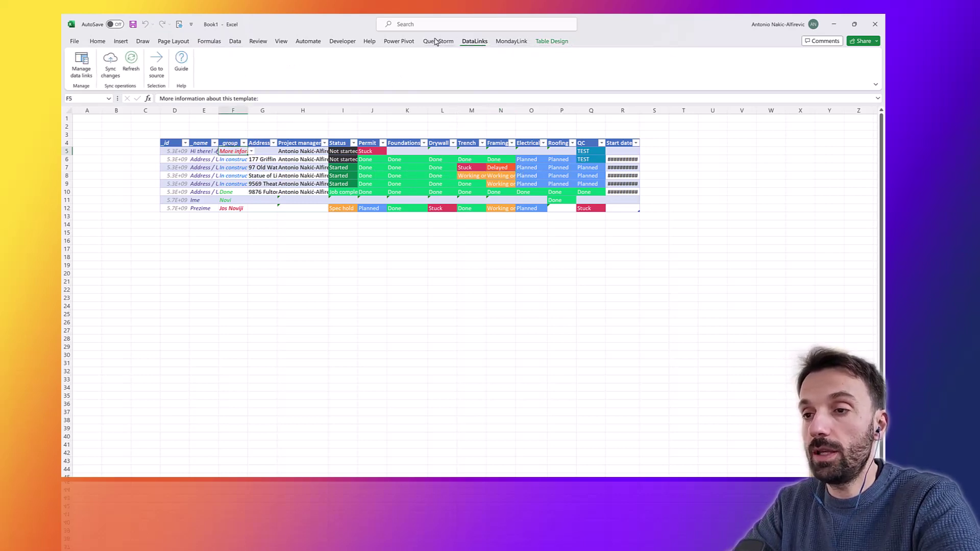
click(158, 60)
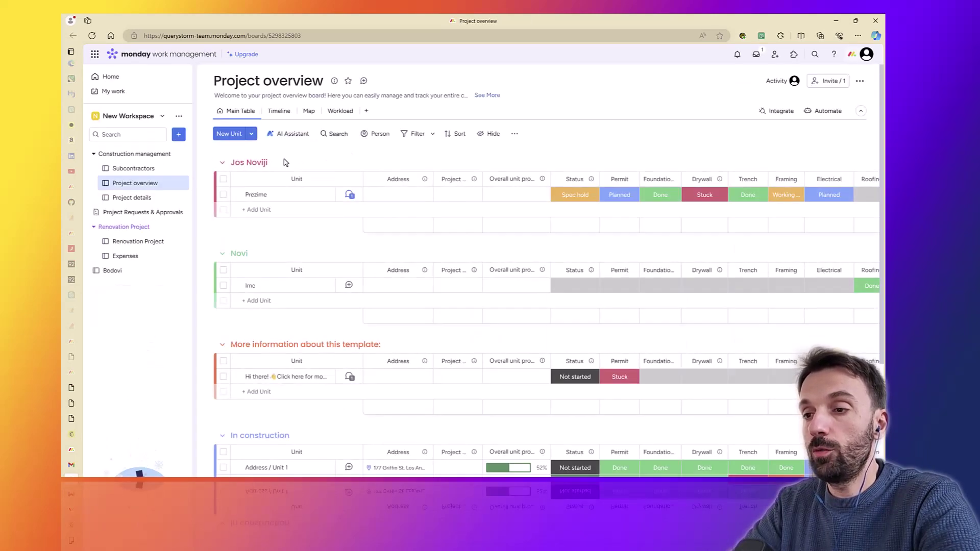
scroll(249, 265, down, 1)
scroll(240, 220, down, 3)
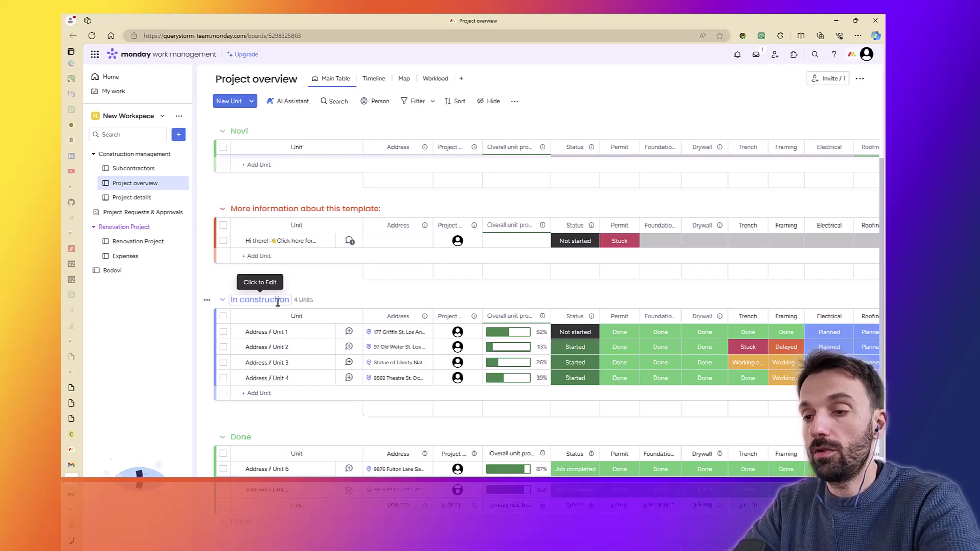
- Switch back to Excel and autofit the width of the _group column
key(alt+Tab)
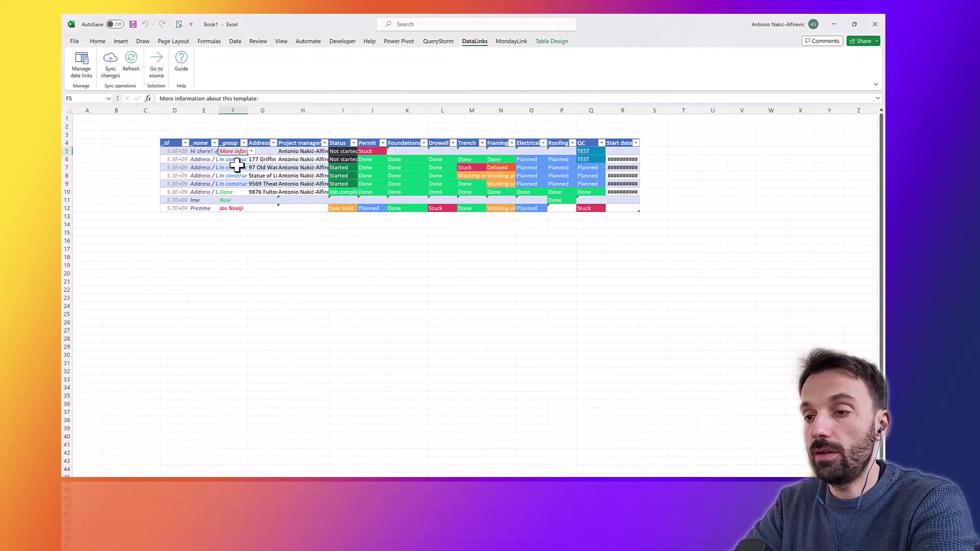
drag(249, 109, 248, 109)
double_click(249, 109)
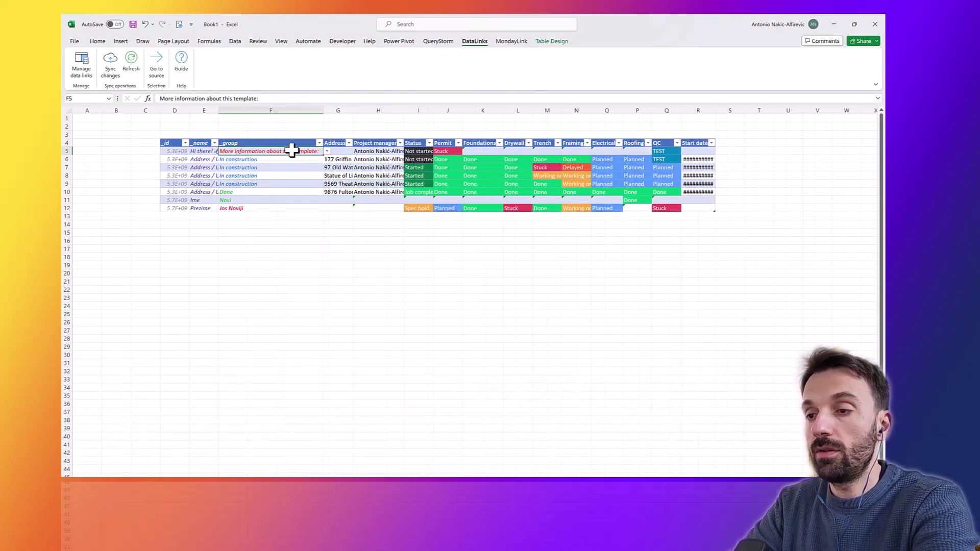
- Compare the groups and status colors on the monday.com board with those in the Excel table
key(alt+Tab)
scroll(358, 291, down, 2)
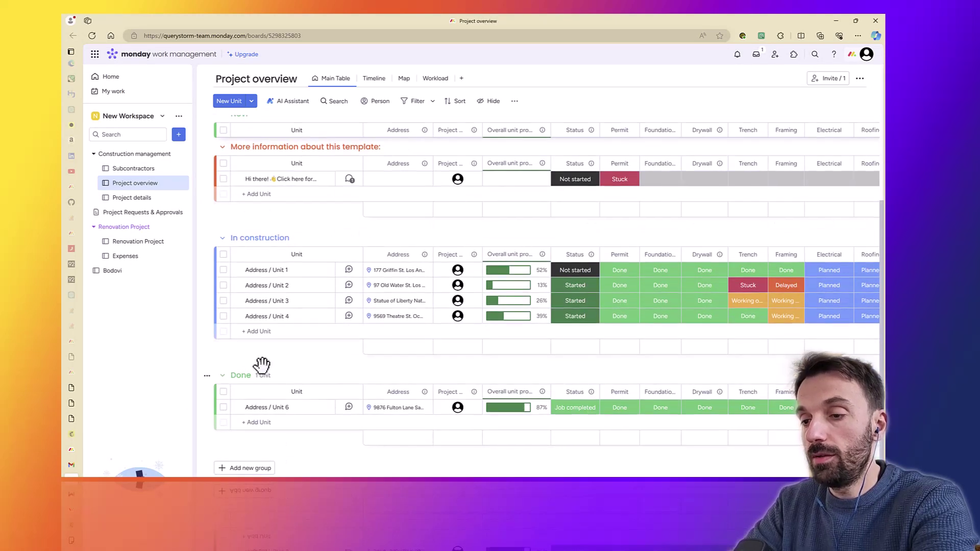
key(alt+Tab)
key(alt+Tab)
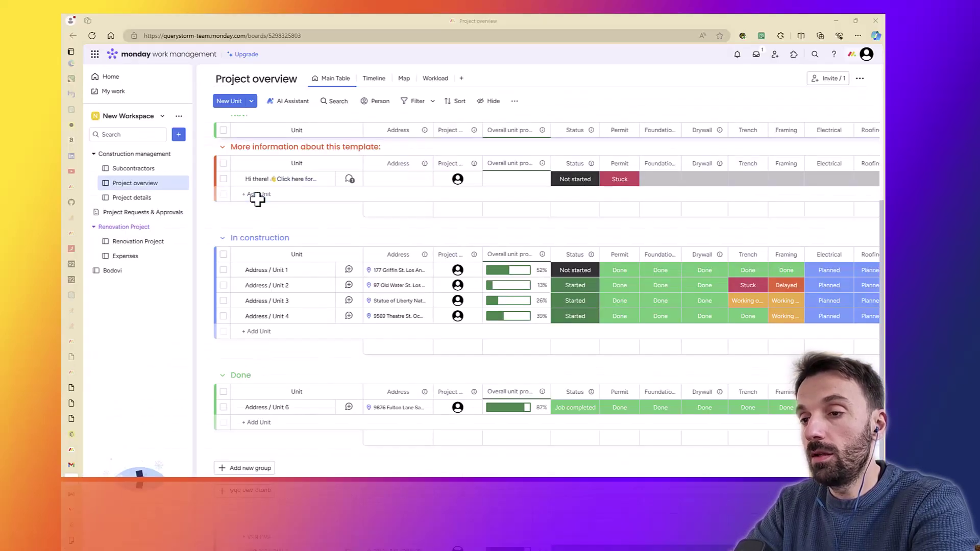
key(alt+Tab)
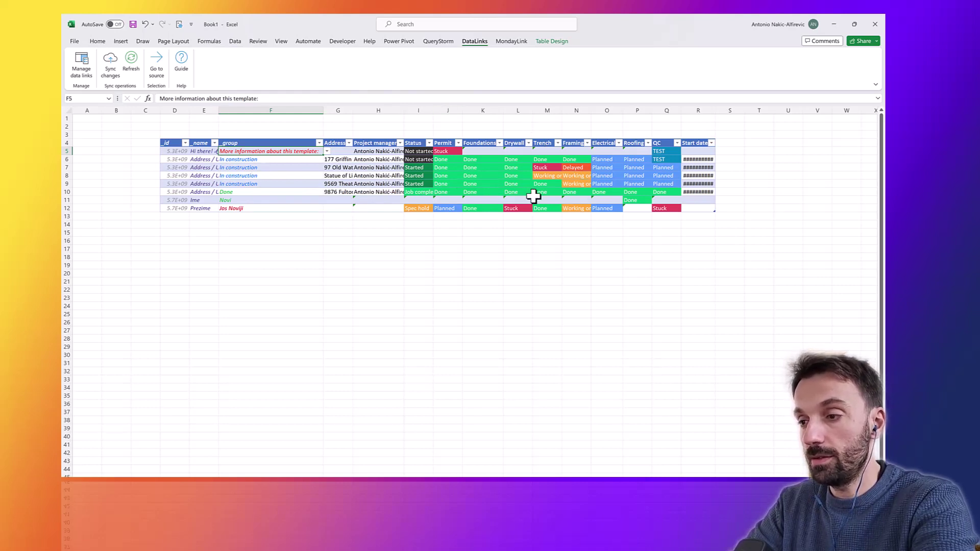
- Try the Stuck option for the Permit status in cell J7, and set it back to Done
click(459, 165)
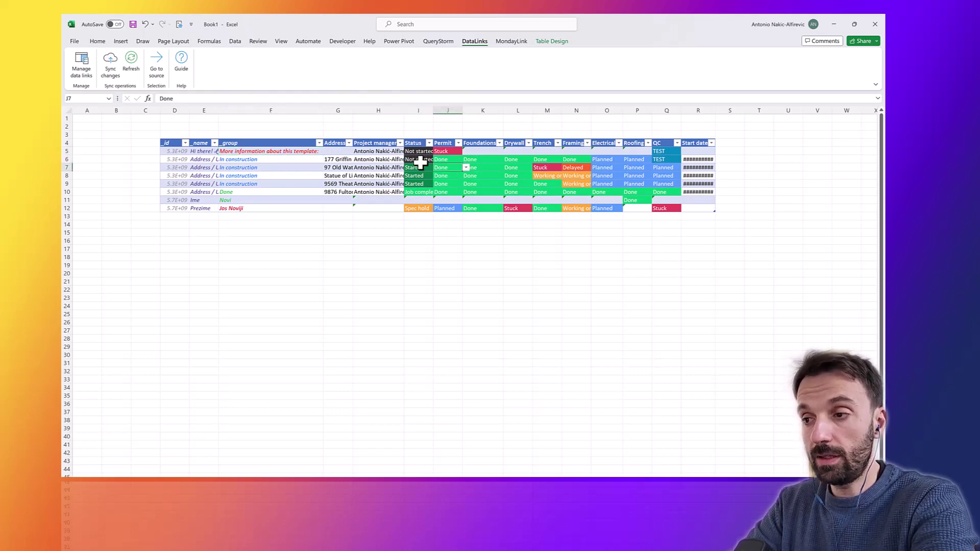
click(467, 168)
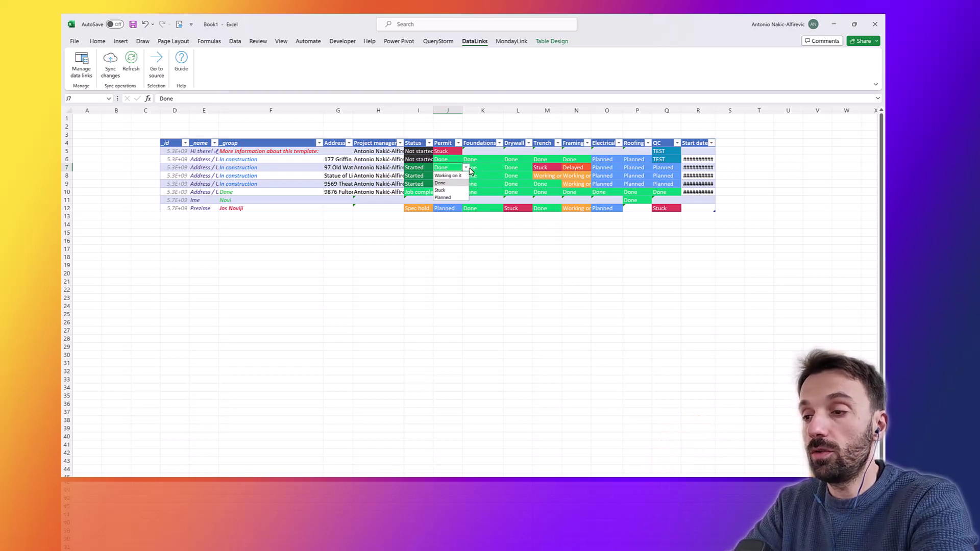
click(449, 190)
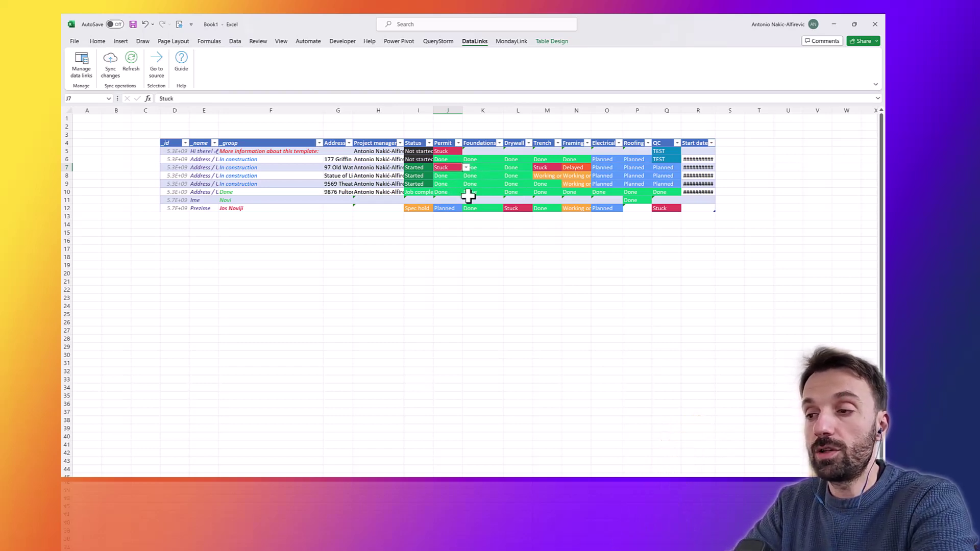
click(467, 168)
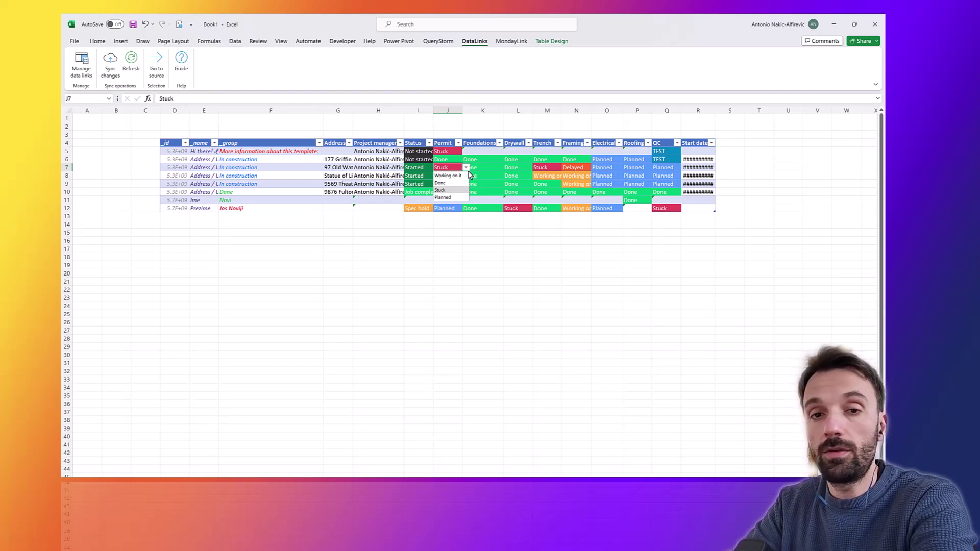
click(446, 183)
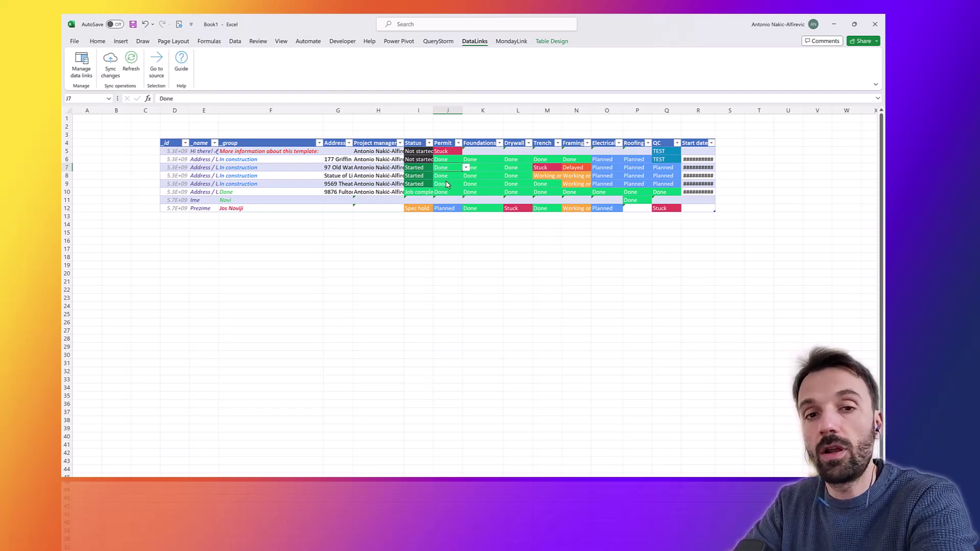
- Start pulling a new table at cell D16, using the Windy Range Software d.o.o. MailChimp connection
click(500, 170)
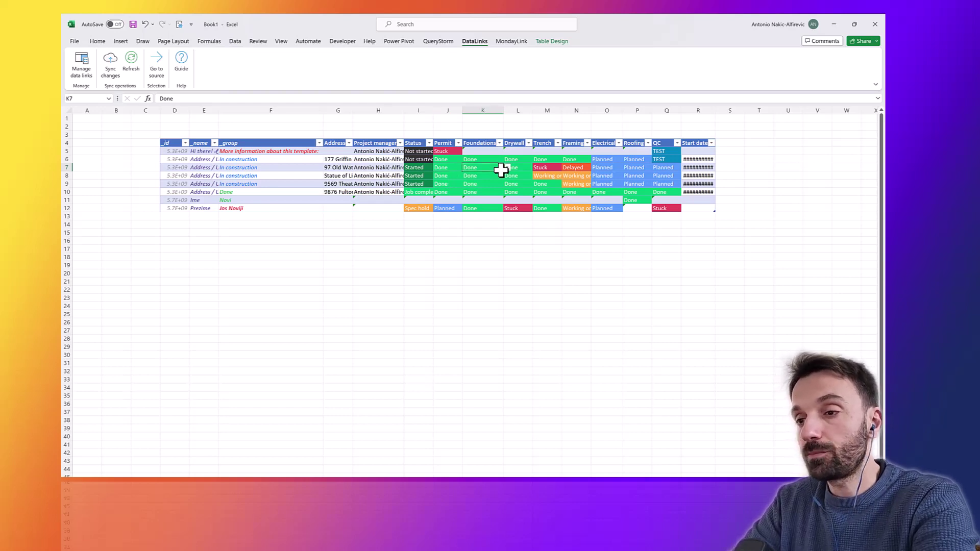
click(318, 185)
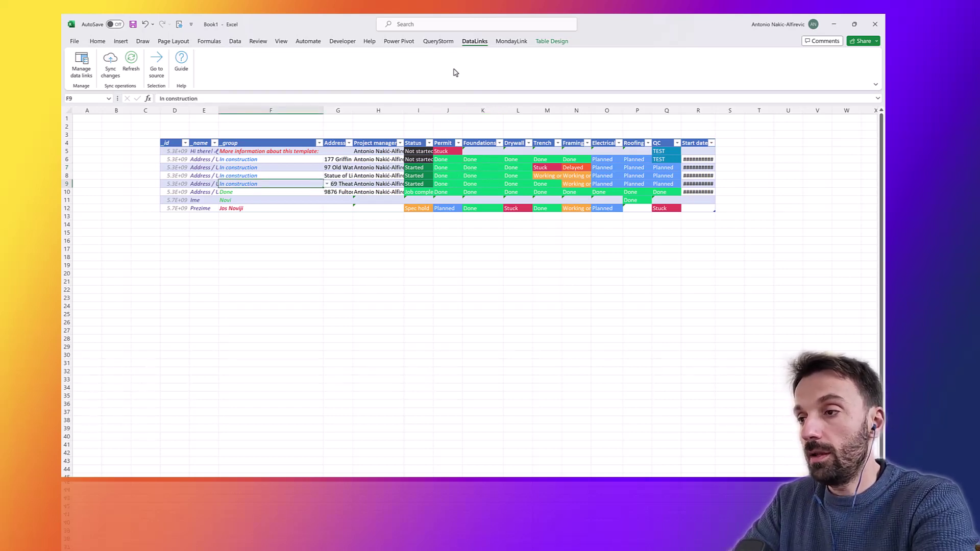
click(187, 242)
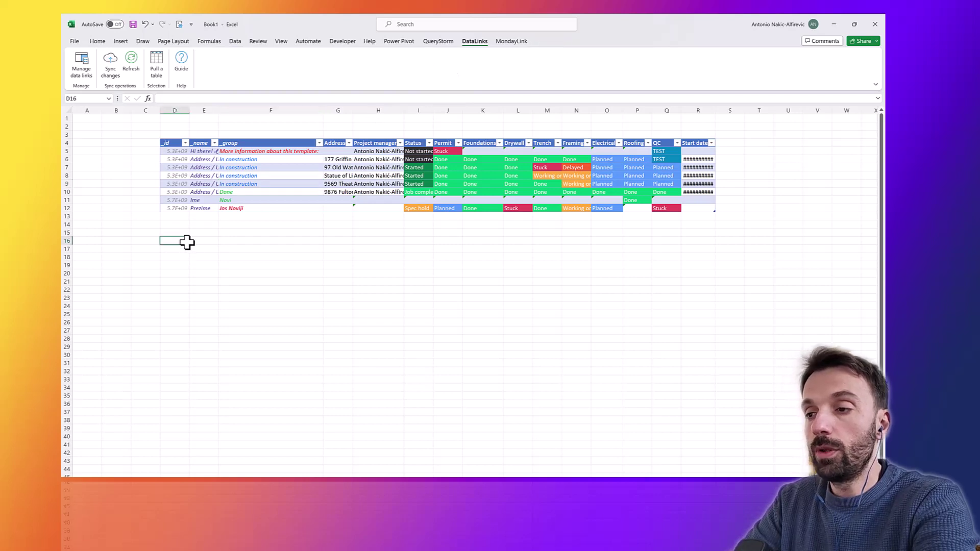
click(158, 70)
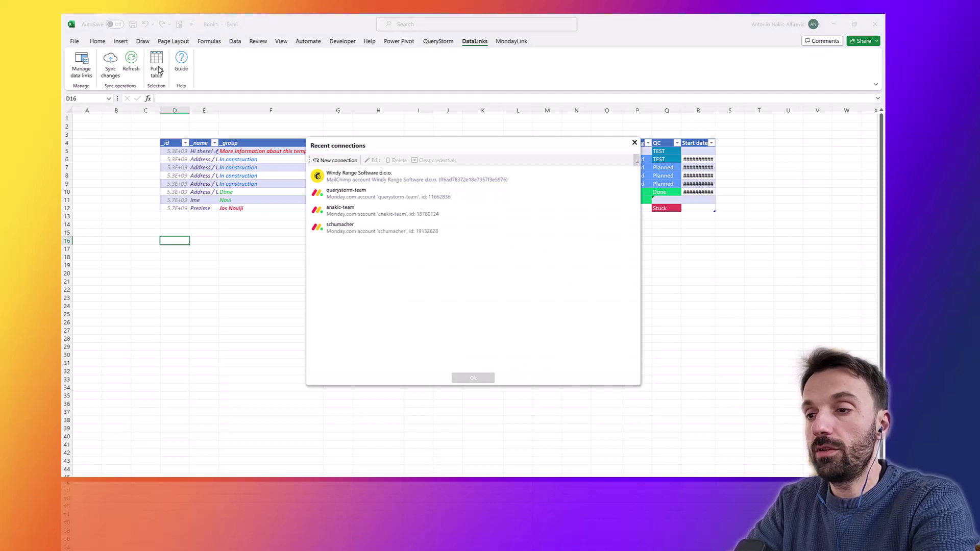
click(370, 182)
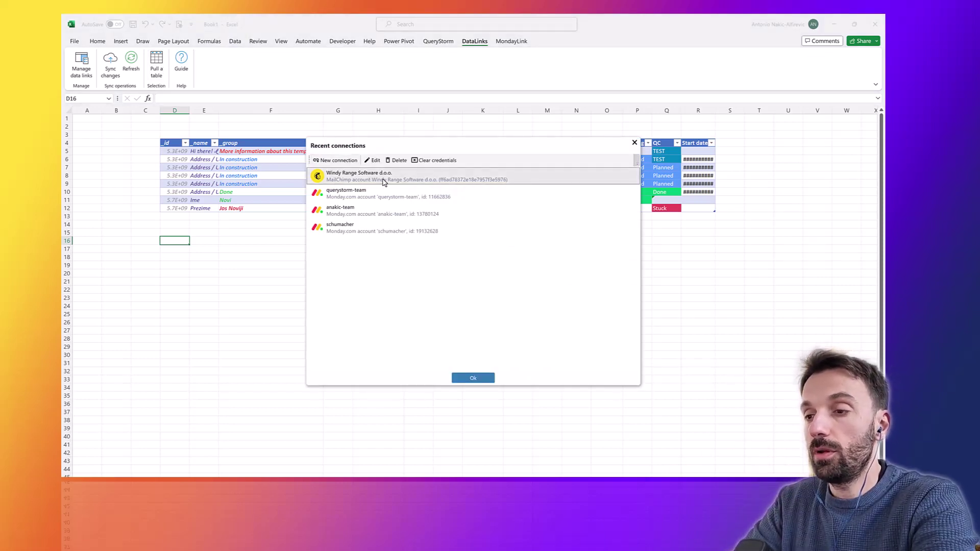
double_click(384, 183)
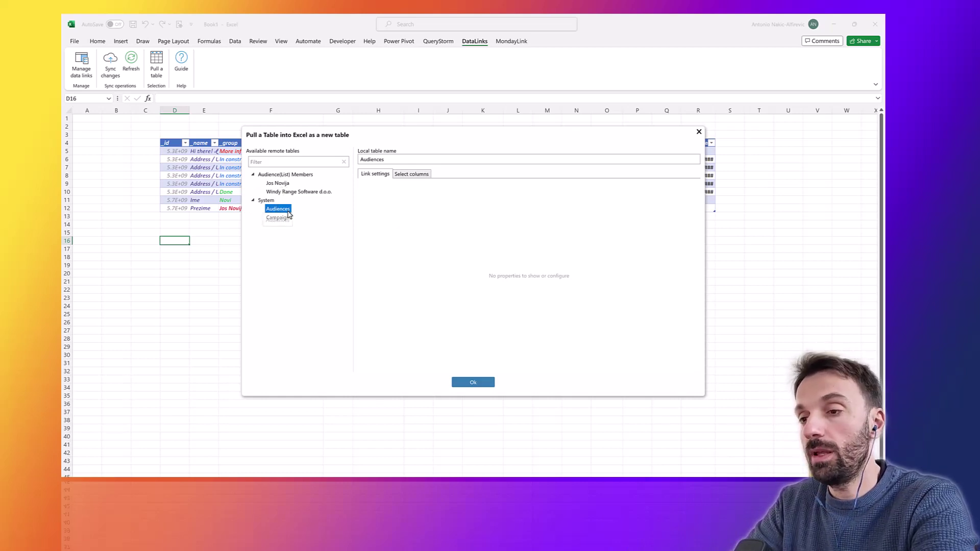
- Look through the Audiences and Campaigns system tables and the link settings of the first audience member list
click(284, 220)
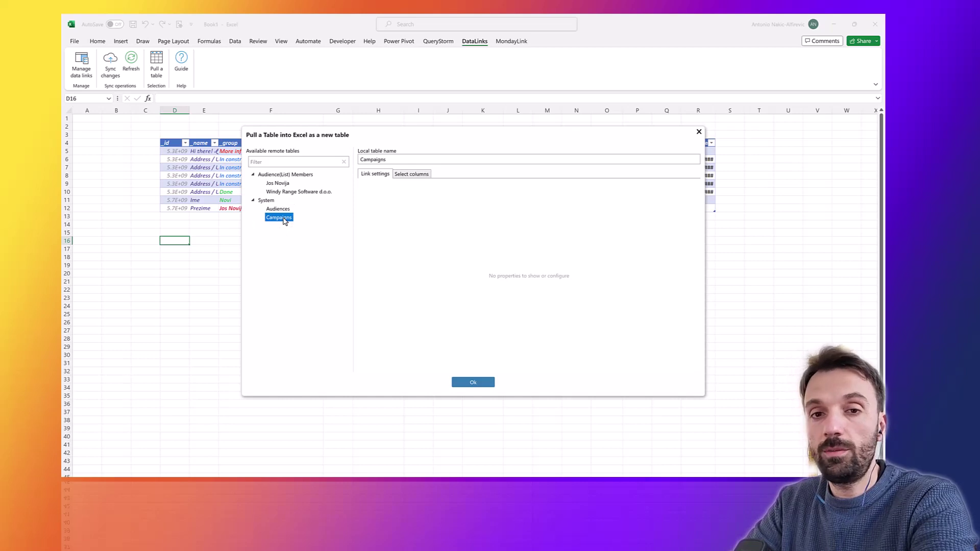
click(285, 213)
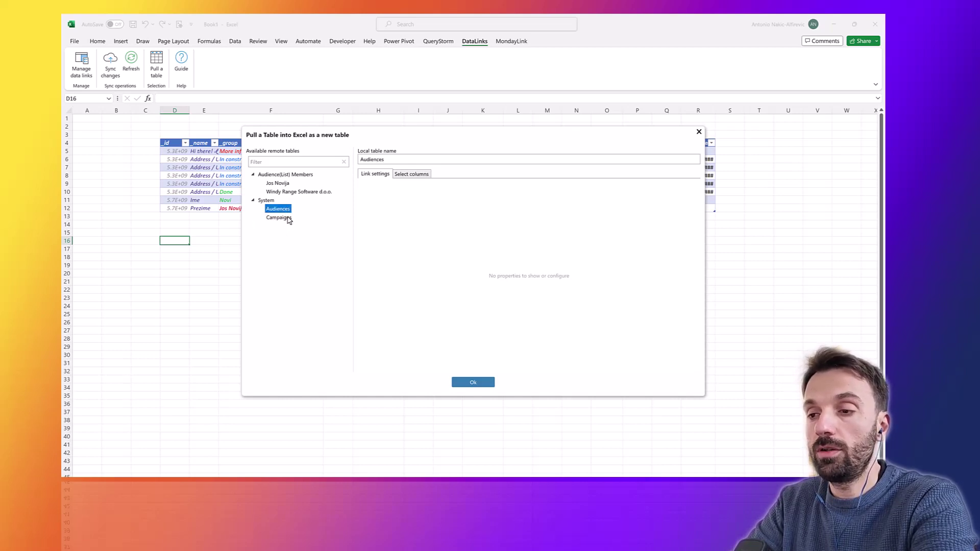
click(289, 220)
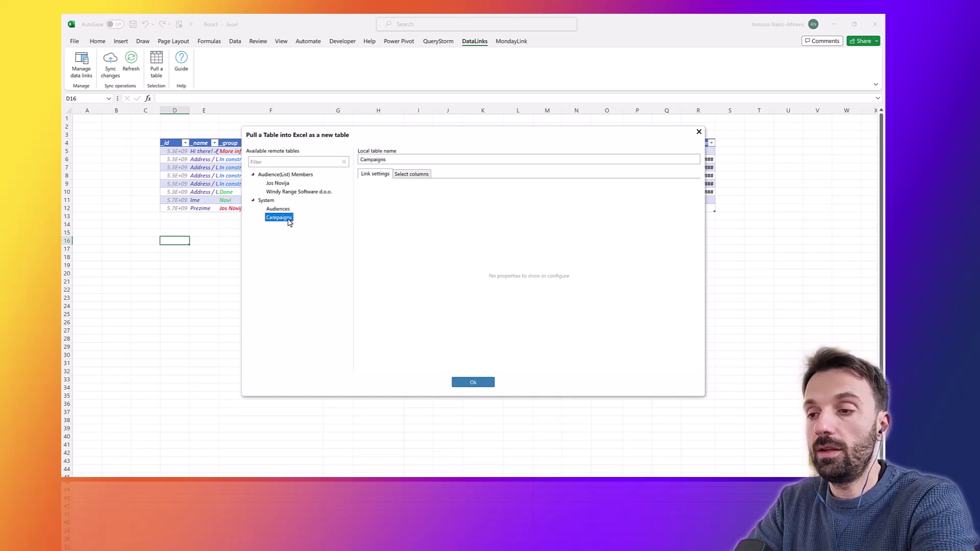
click(284, 183)
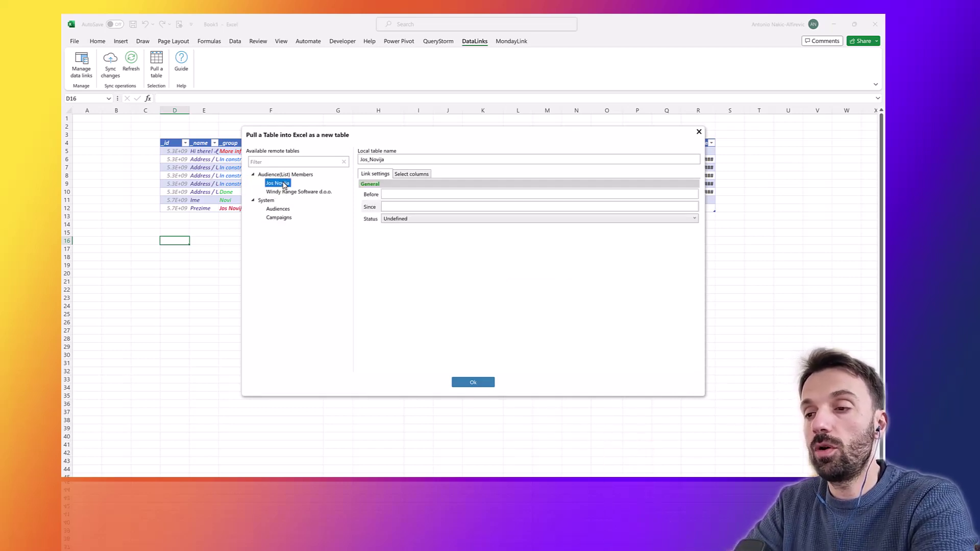
- Choose the Windy Range Software d.o.o. audience members table and review the member fields available as columns
click(286, 192)
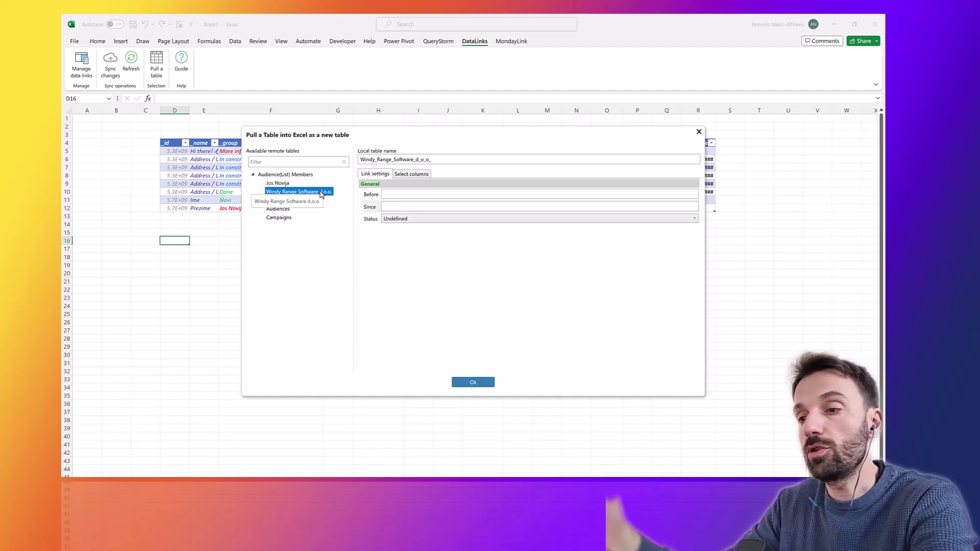
click(414, 175)
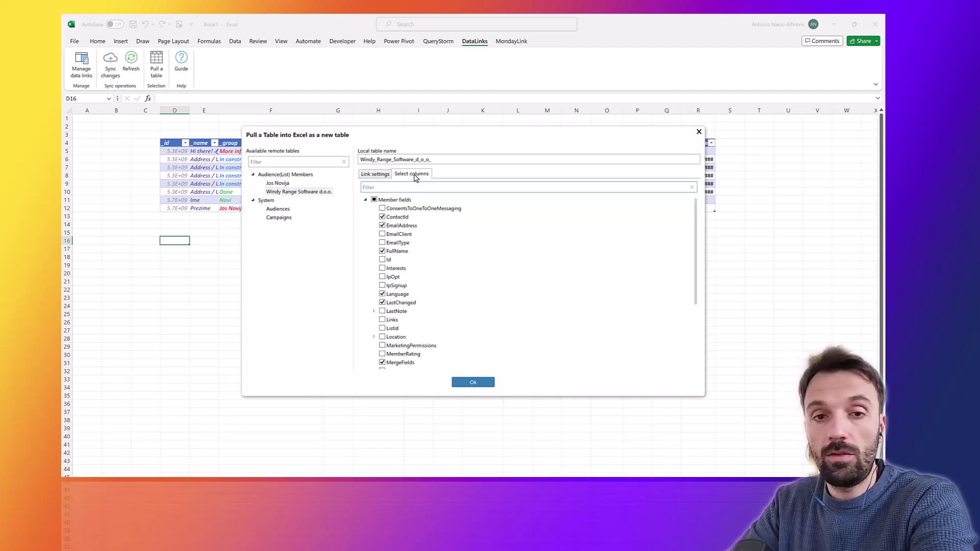
scroll(399, 300, down, 5)
scroll(399, 301, up, 5)
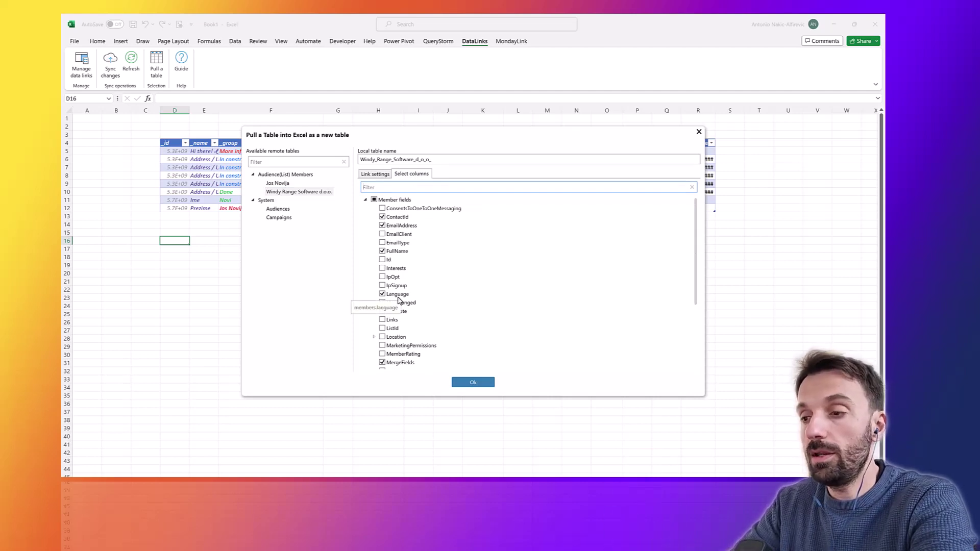
click(399, 302)
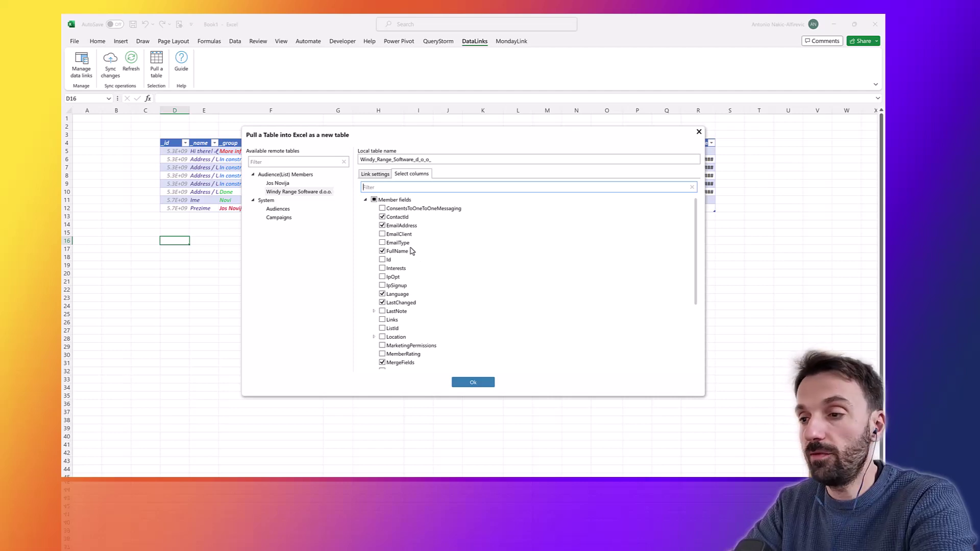
- Try the Pending and Archived options for the link's Status filter, and set it to Subscribed
click(374, 174)
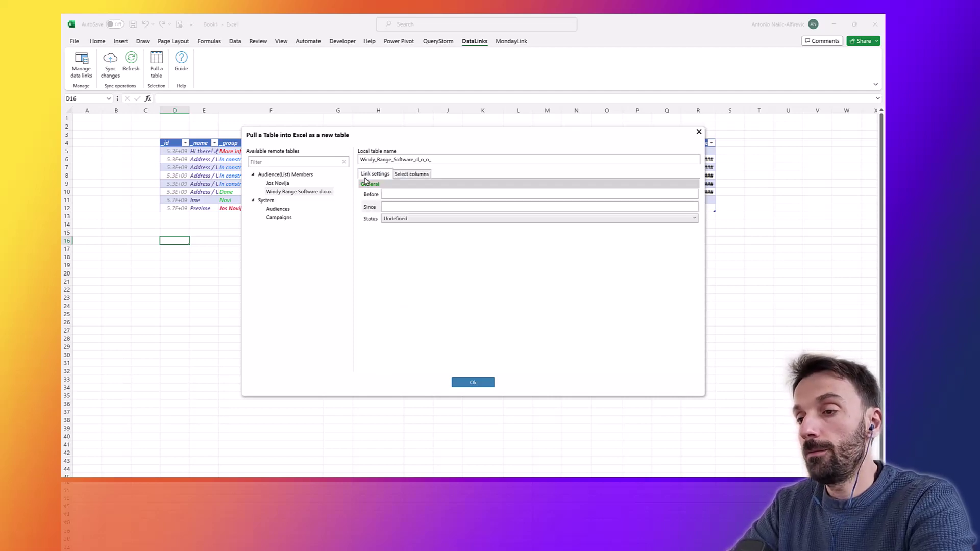
click(417, 221)
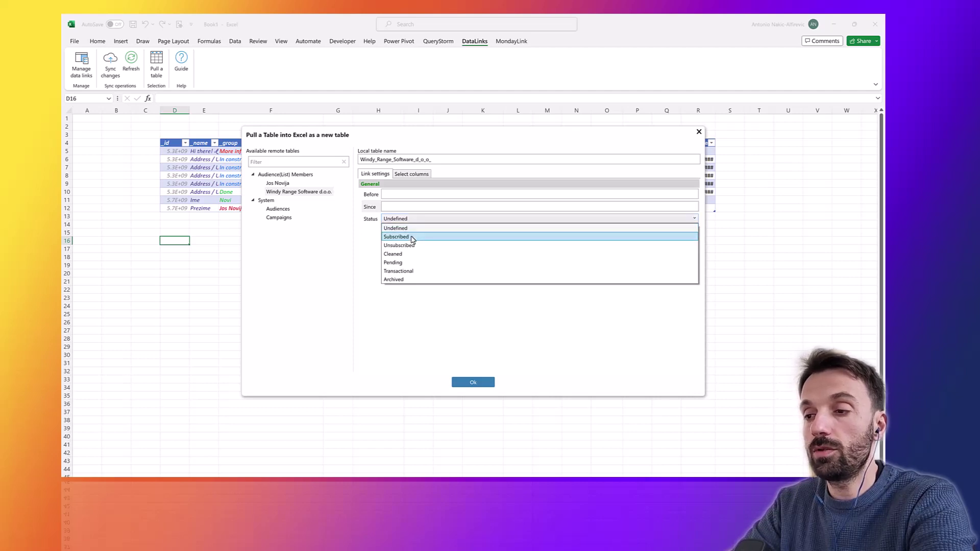
click(401, 263)
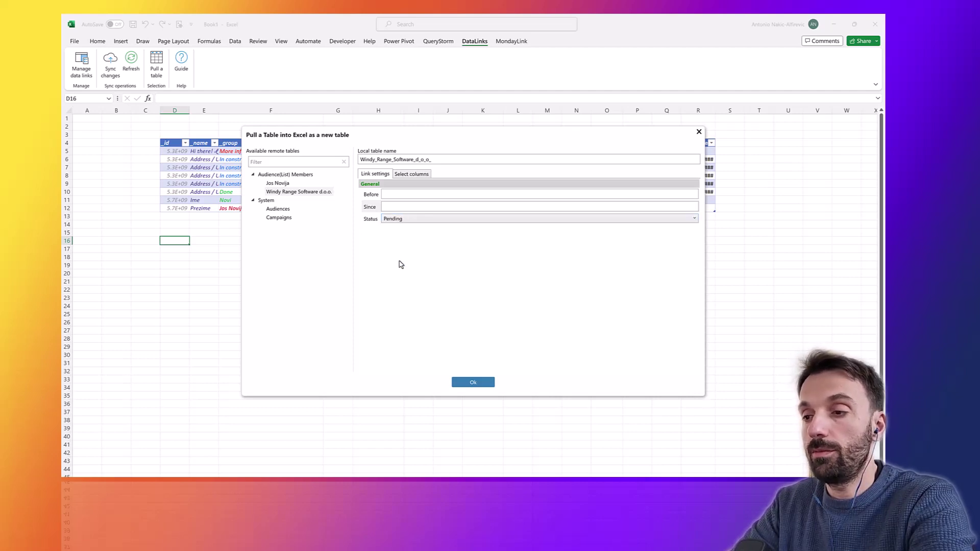
click(420, 220)
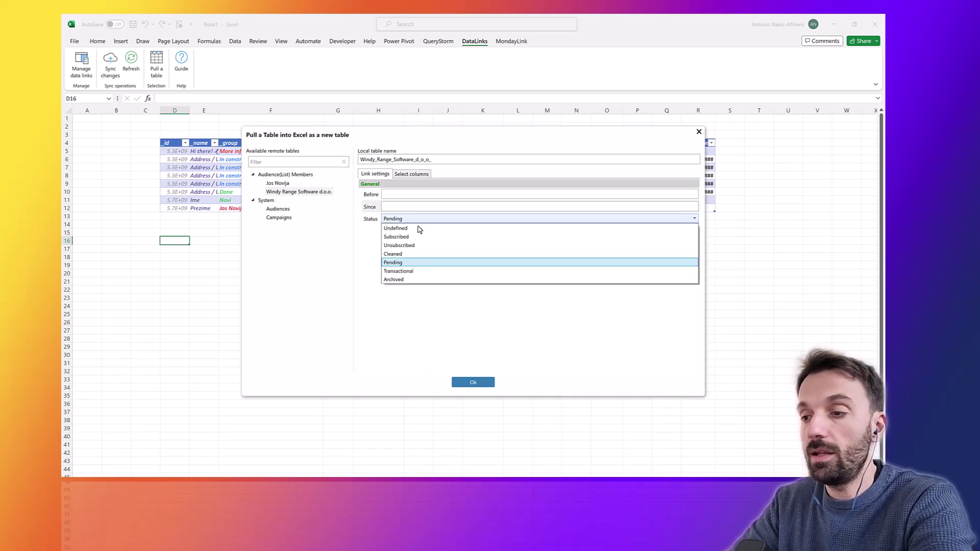
click(400, 279)
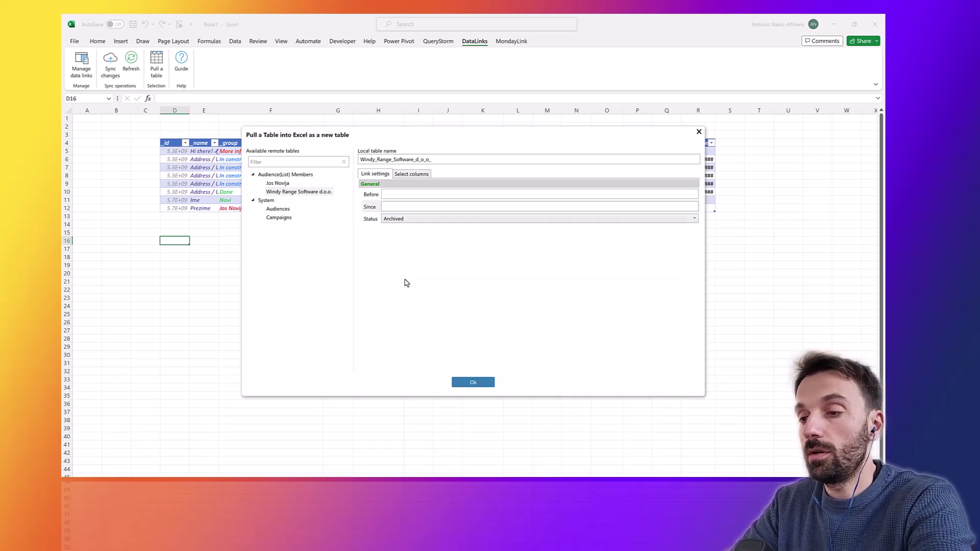
click(429, 220)
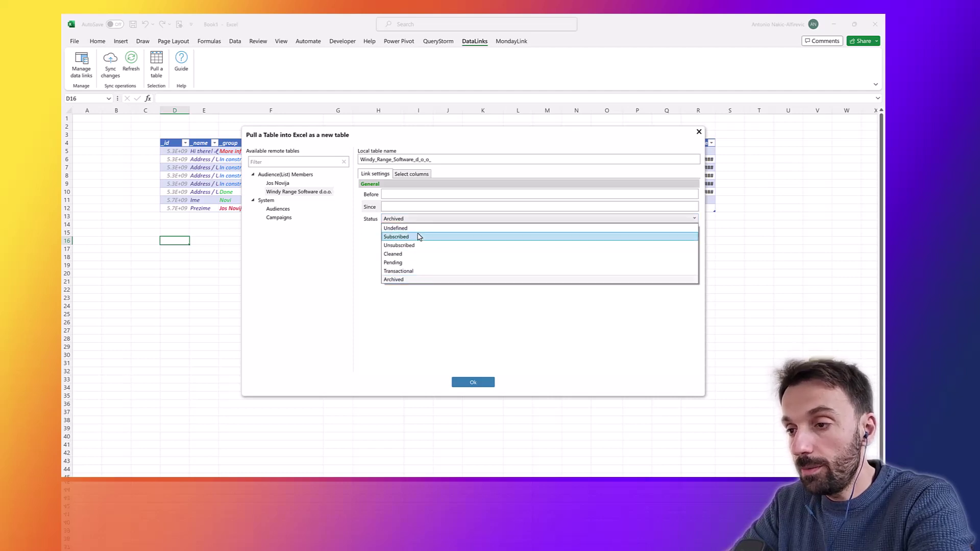
click(419, 237)
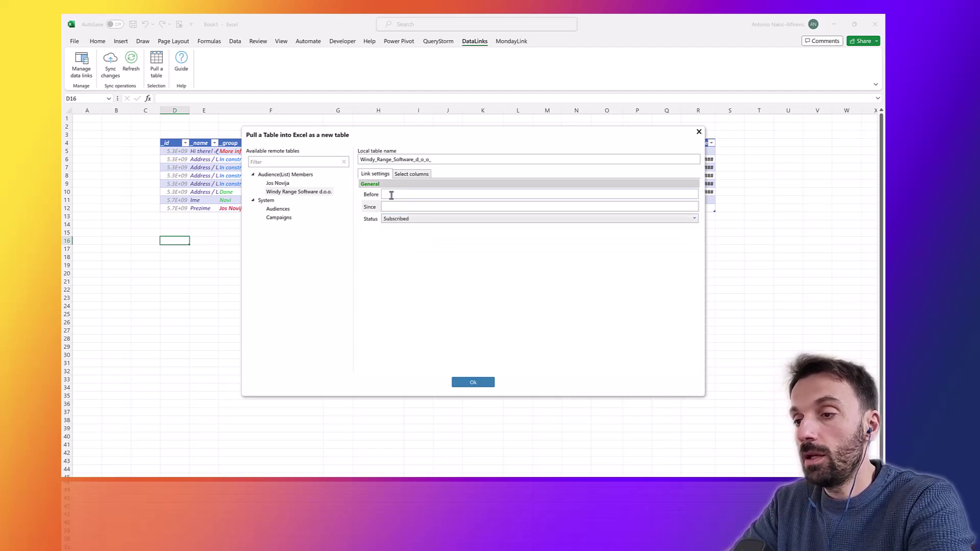
- Leave the Before and Since filters empty and pull the audience members into the worksheet
click(392, 196)
click(397, 208)
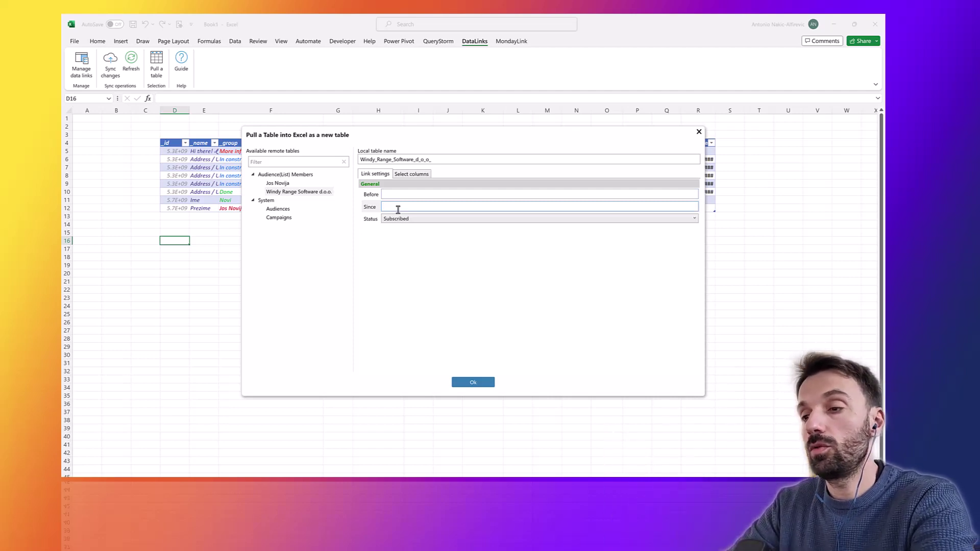
click(479, 386)
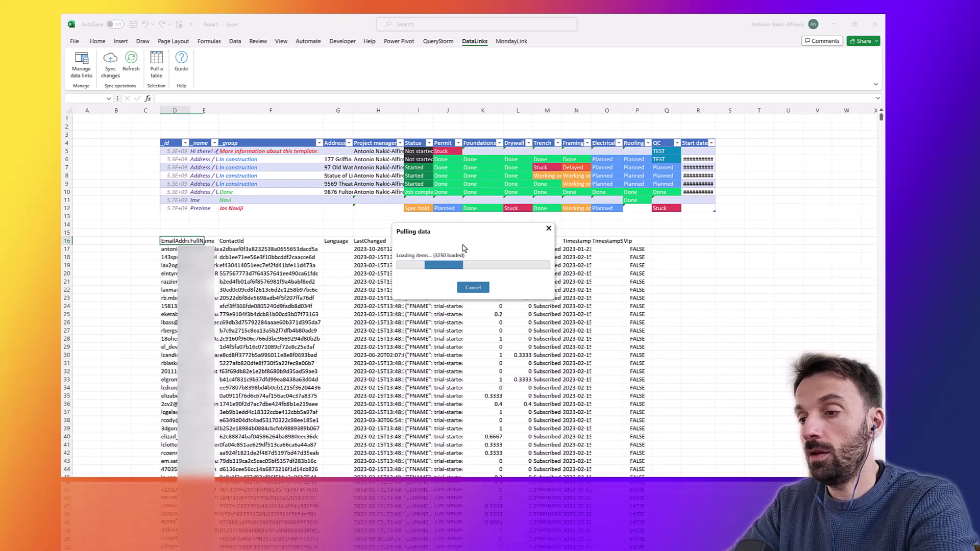
- Examine the pulled MailChimp rows and compare the FullName column with the _id column of the monday.com table
click(309, 290)
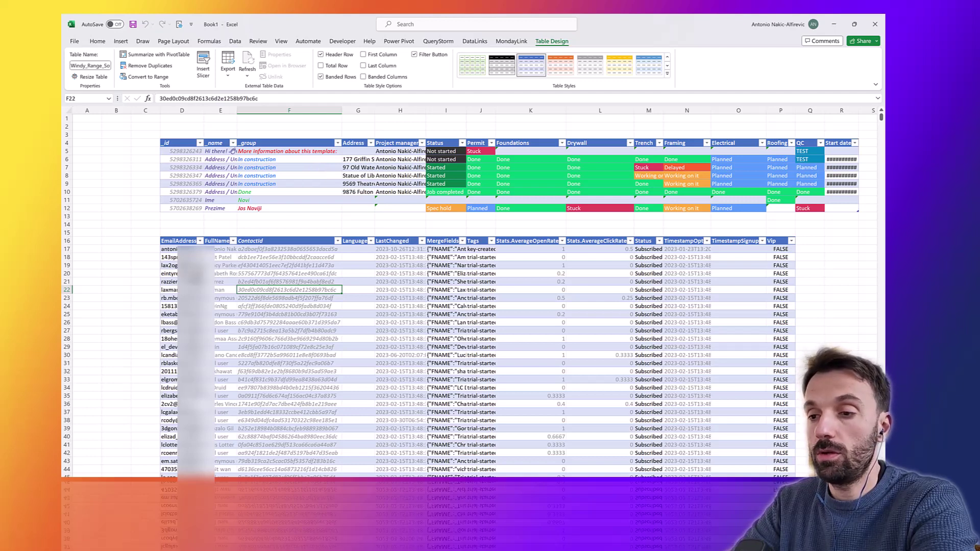
mouse_move(193, 274)
mouse_down()
mouse_move(422, 306)
mouse_move(610, 351)
mouse_up()
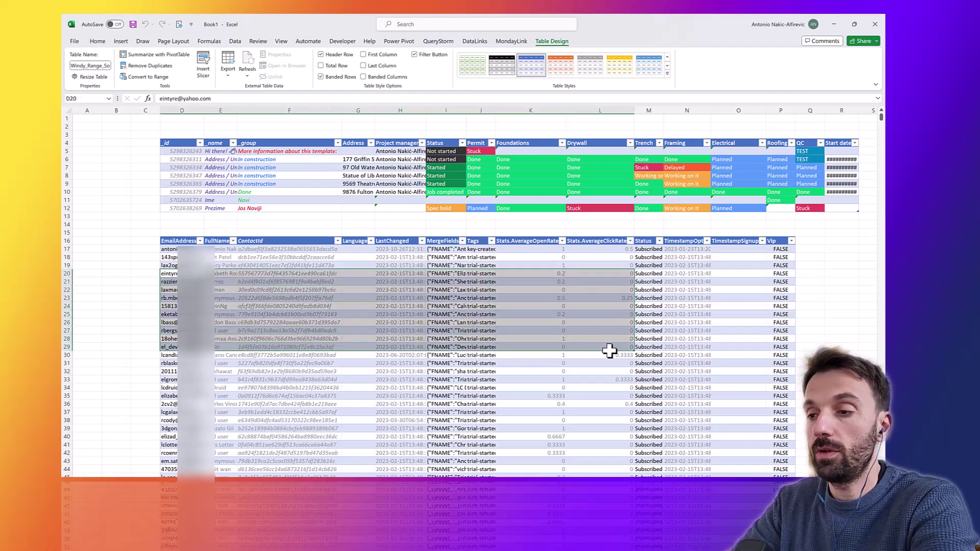
click(296, 321)
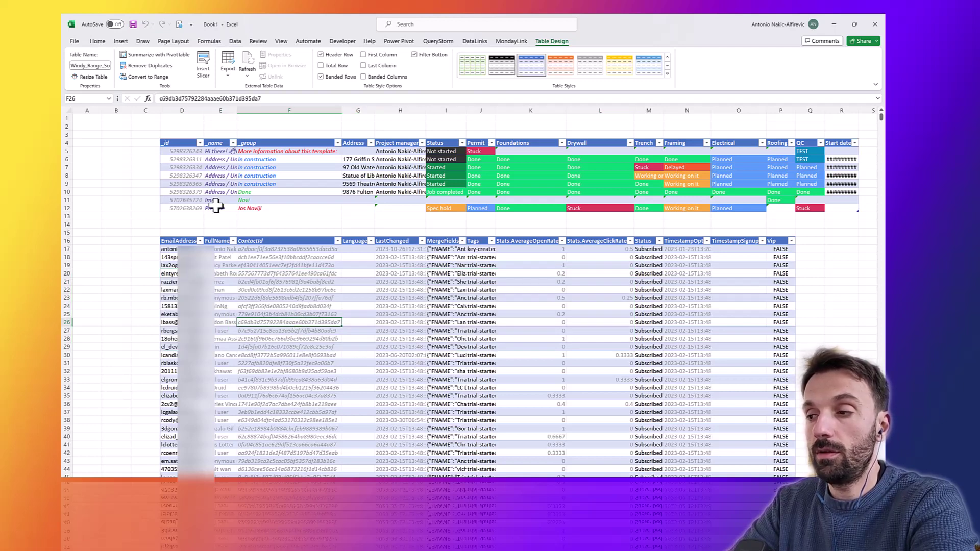
drag(179, 152, 179, 206)
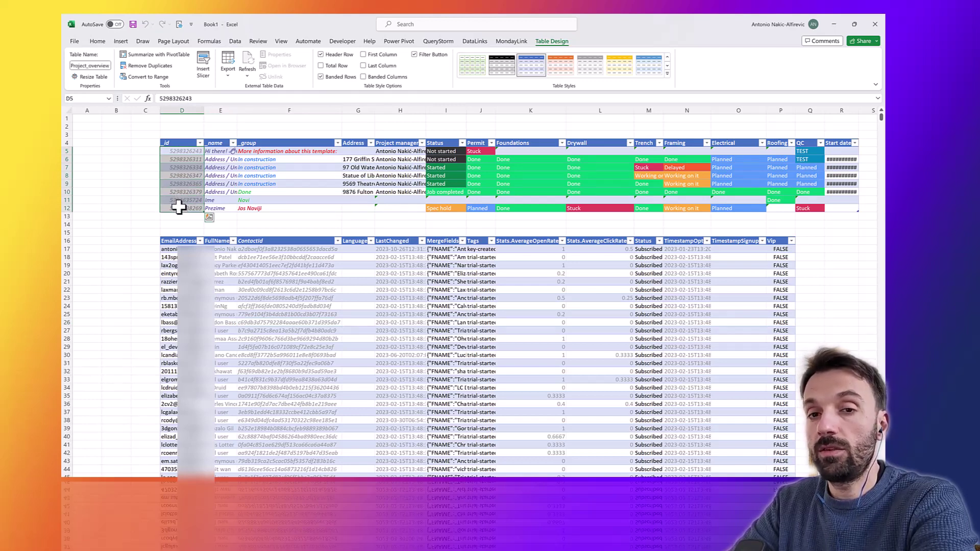
drag(219, 266, 217, 332)
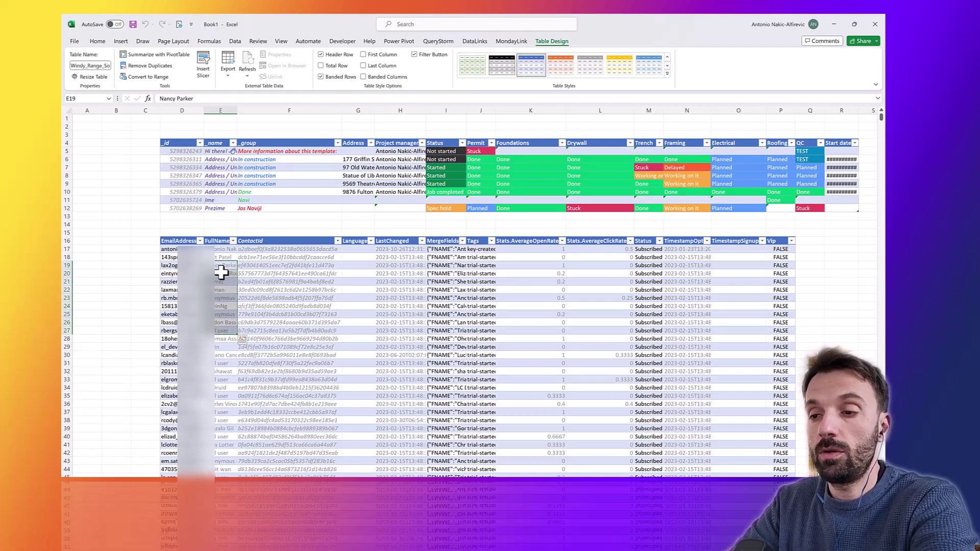
click(221, 273)
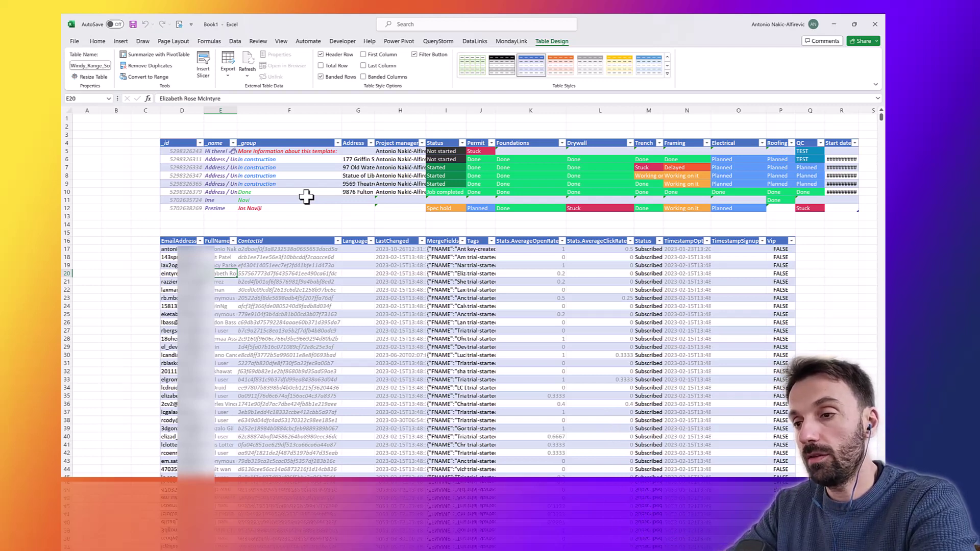
- Check the Address and Project manager cells in row 7, and autofit the width of the Start date column
click(360, 170)
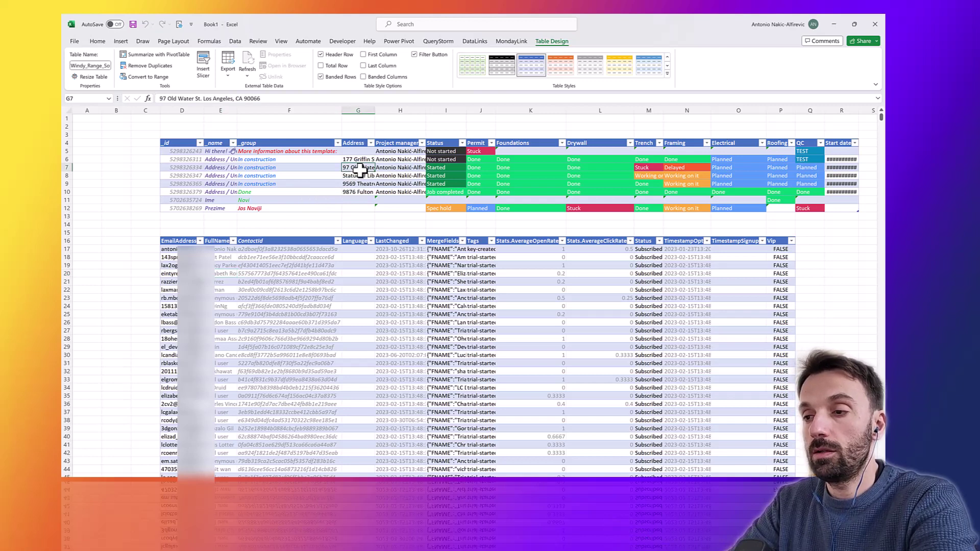
click(391, 170)
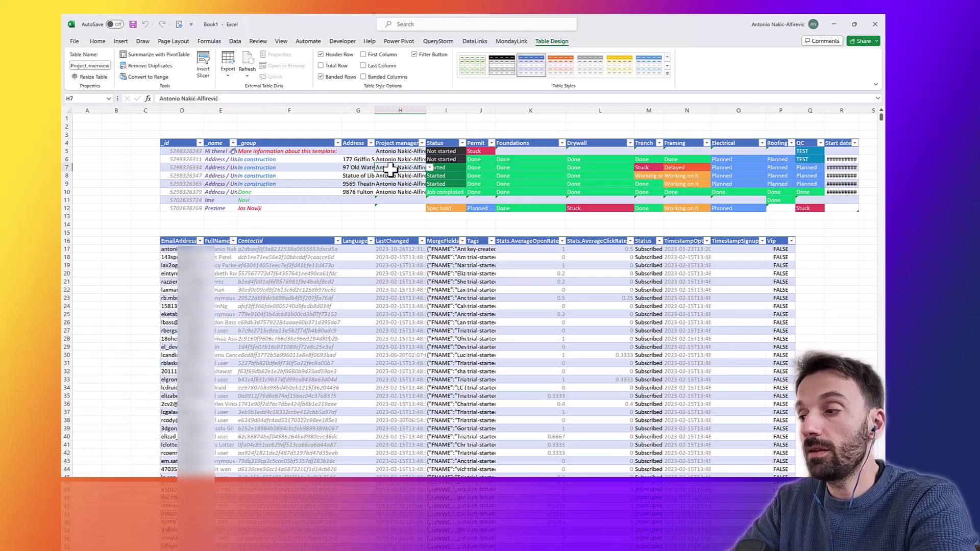
double_click(860, 109)
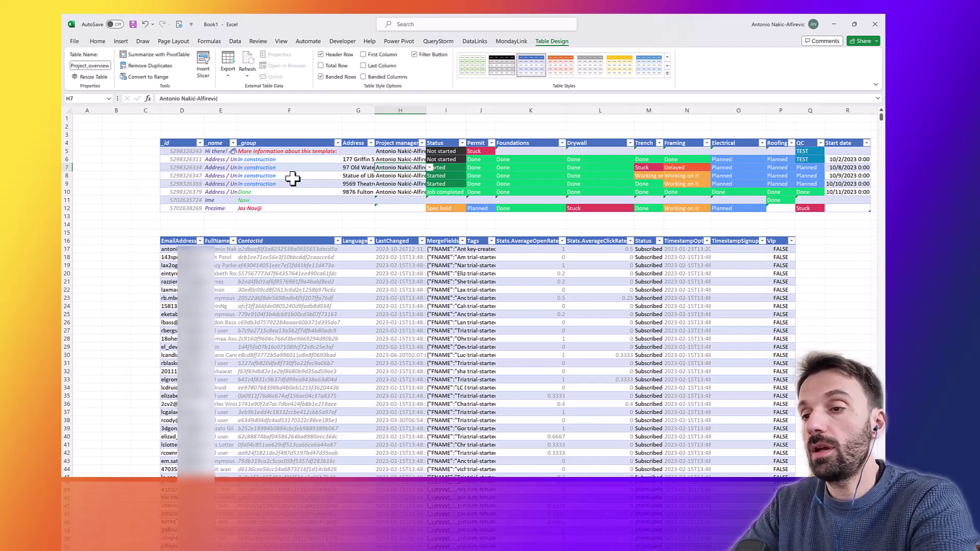
- Replace the name in row 6 of the monday.com table with TEST
click(221, 161)
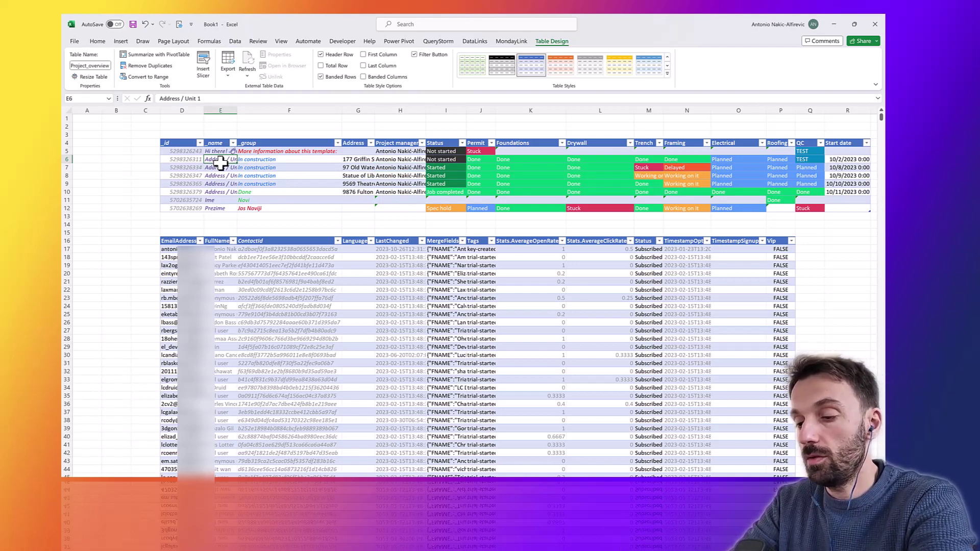
text(h)
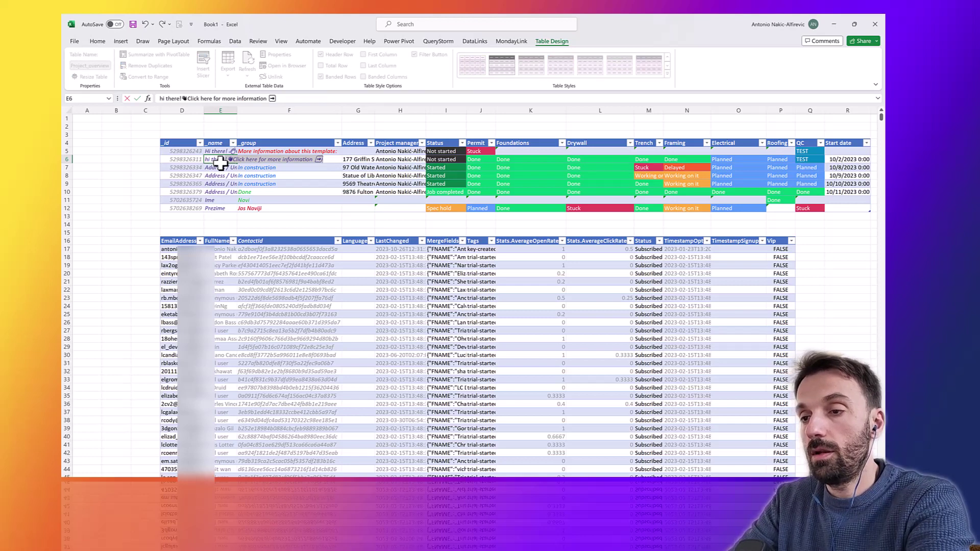
key(BackSpace)
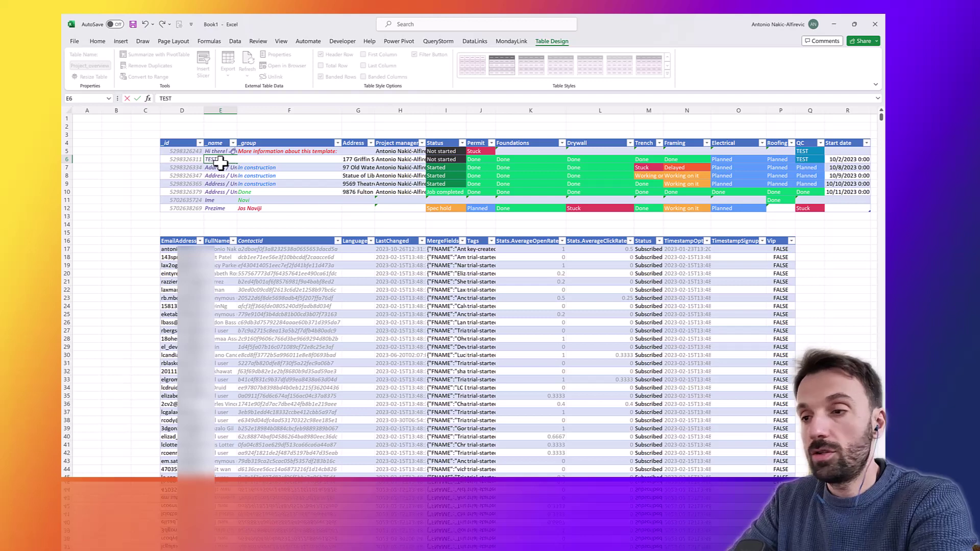
key(Tab)
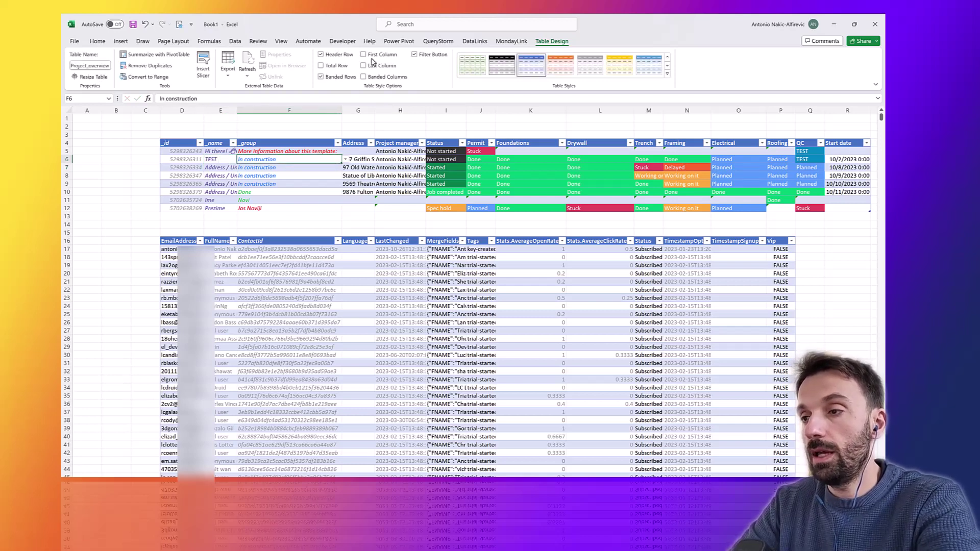
- Start a DataLinks sync of only Project_overview with change inspection, and compare the base and local values of the TEST name
click(474, 42)
click(106, 60)
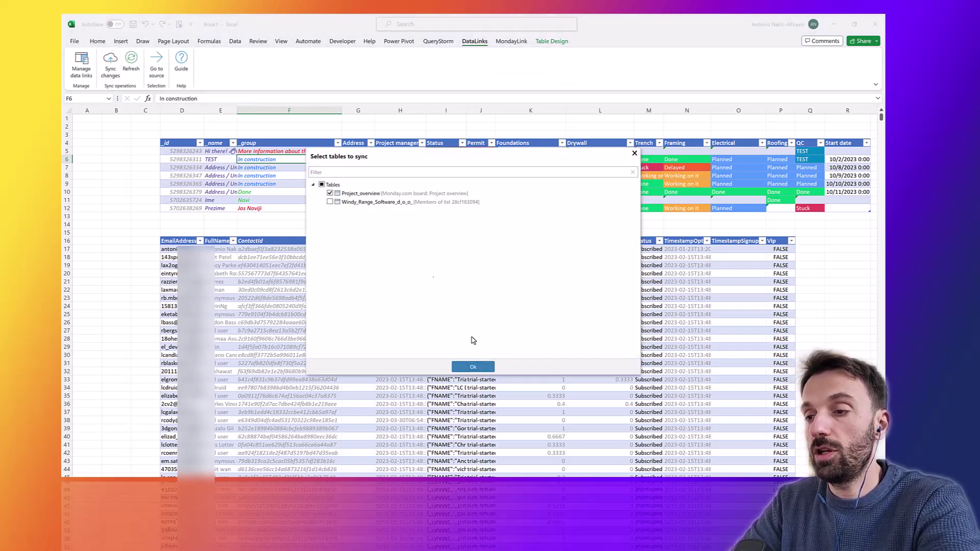
click(474, 367)
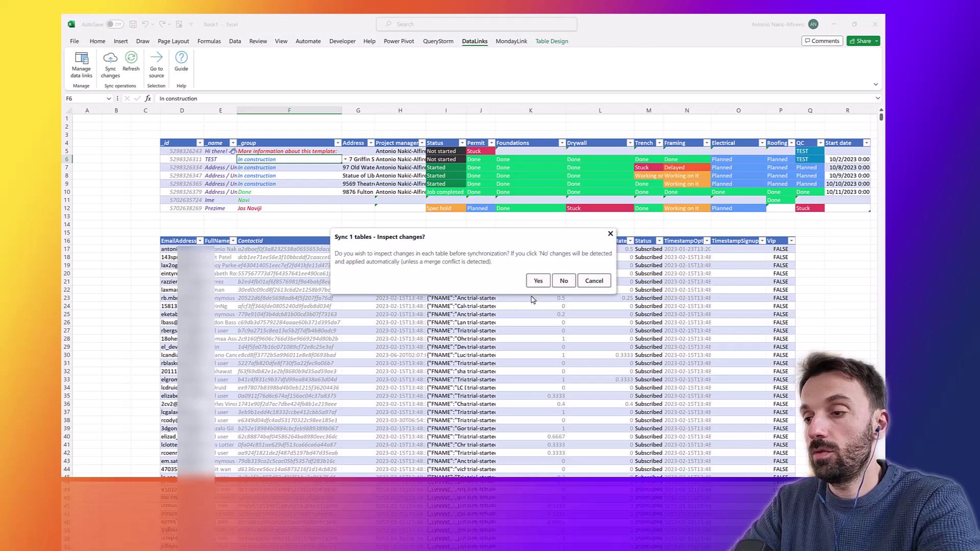
key(Tab)
key(Tab)
key(Tab)
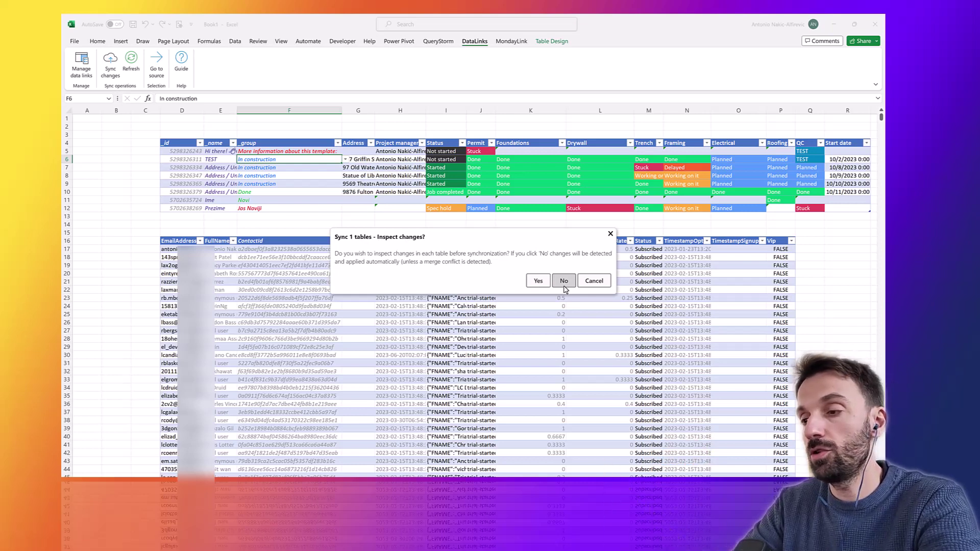
click(538, 282)
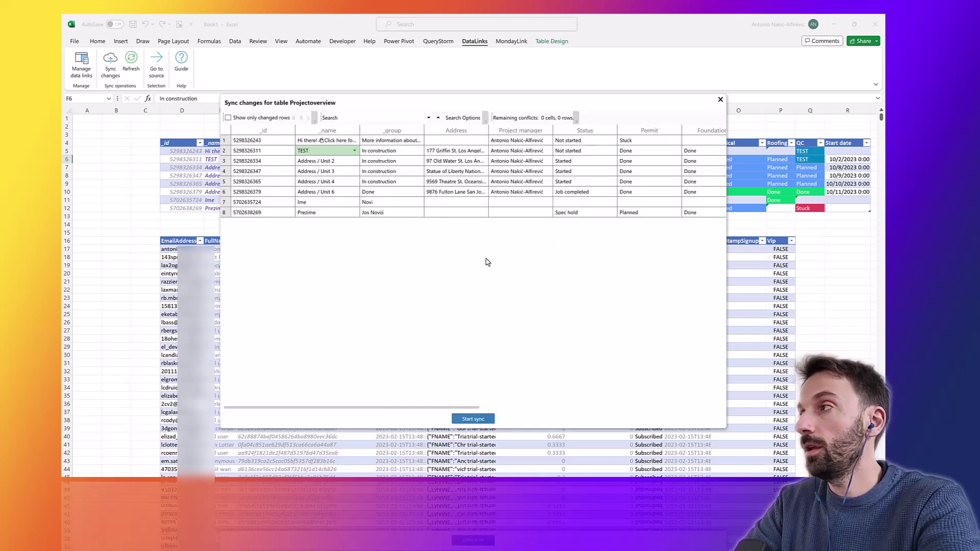
click(345, 154)
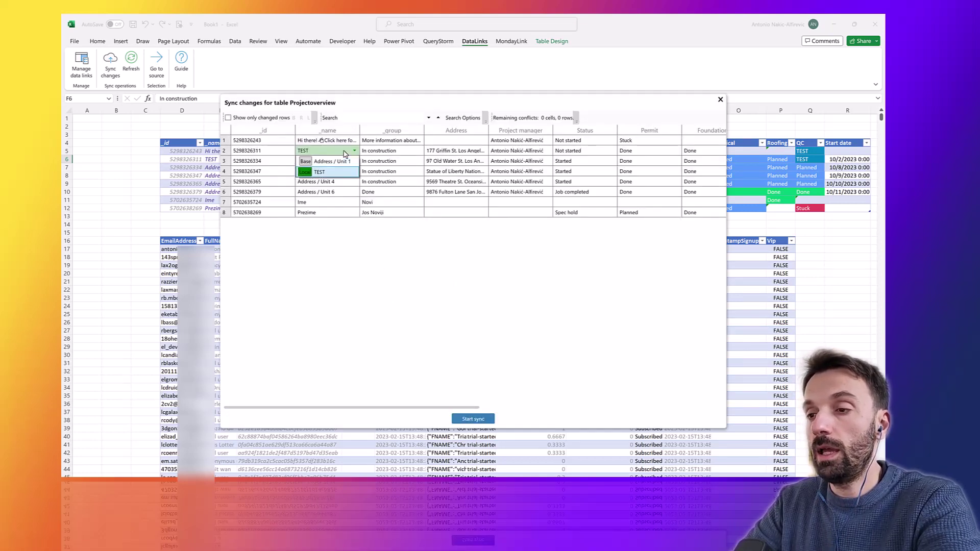
click(344, 153)
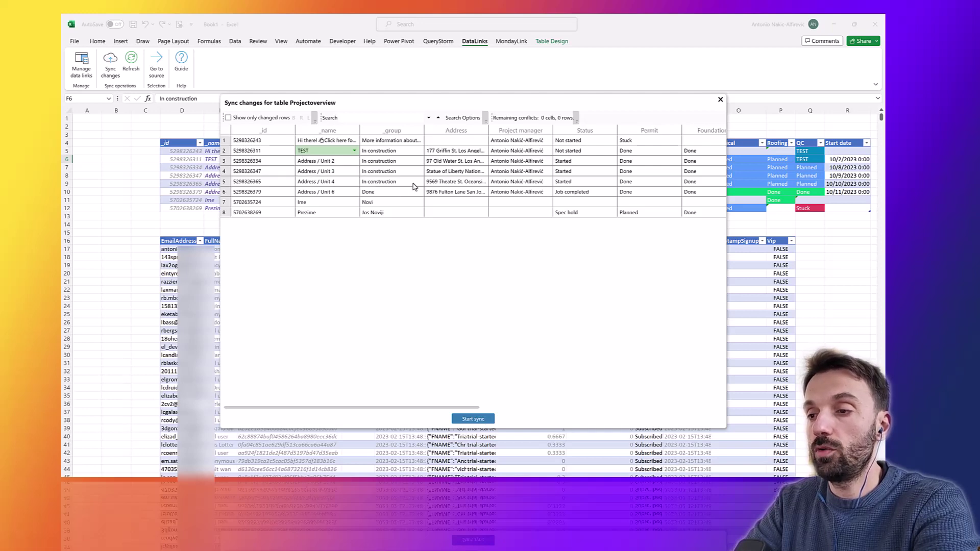
- Switch to the monday.com Project overview board and rename Address / Unit 6 in the Done group as Something new
key(alt+Tab)
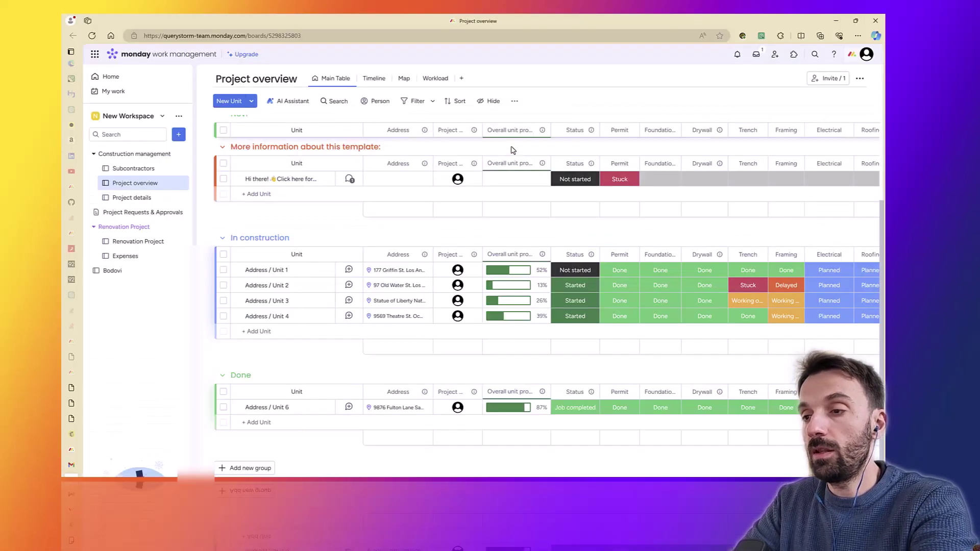
scroll(347, 193, up, 4)
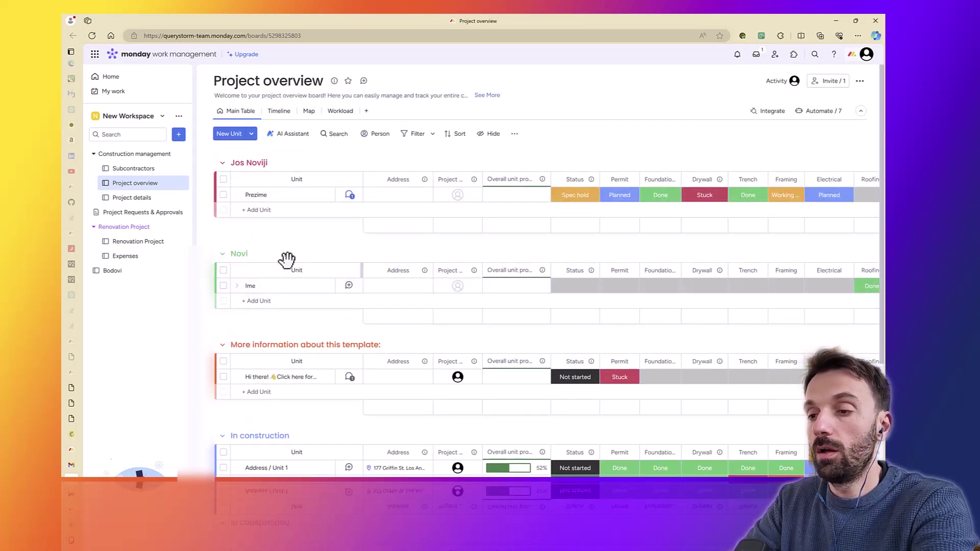
scroll(300, 240, down, 4)
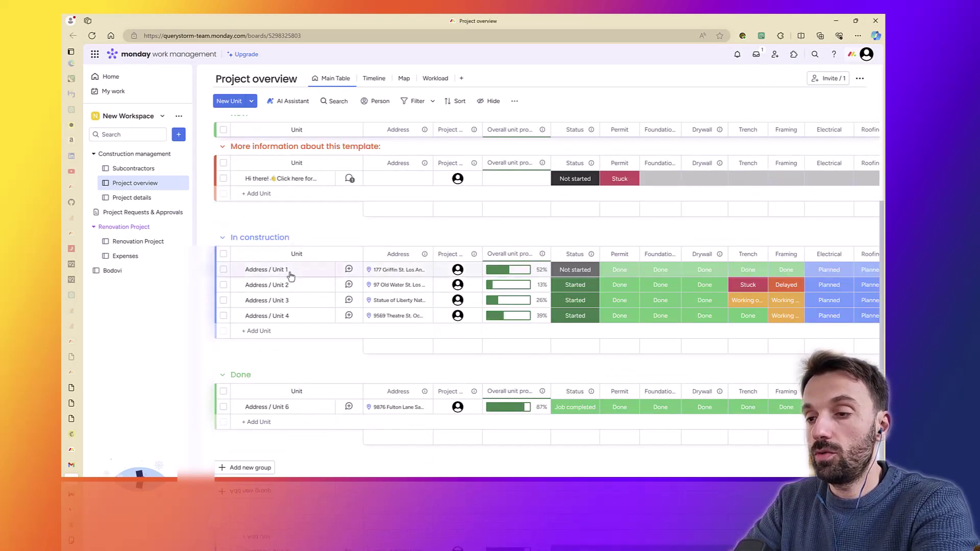
click(285, 407)
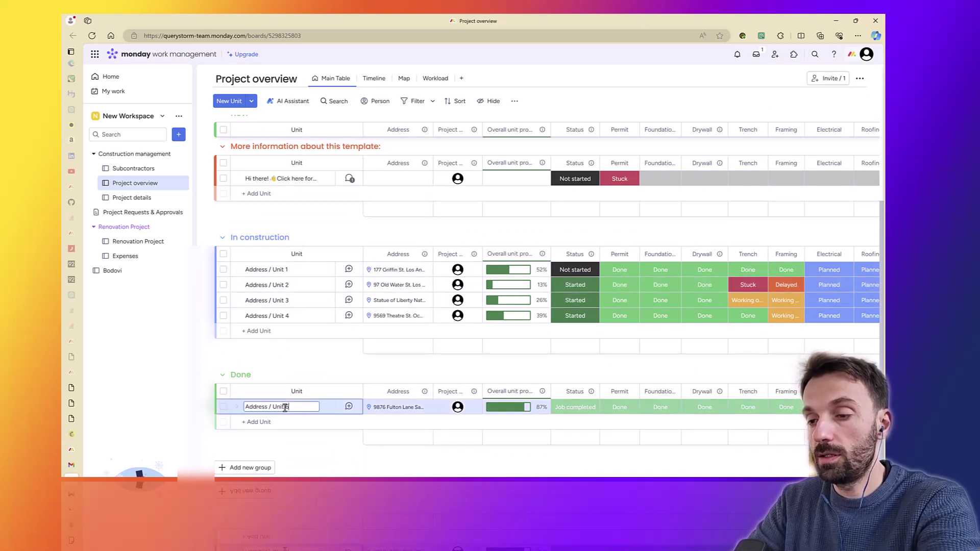
key(ctrl+shift+Left)
key(ctrl+shift+Left)
key(ctrl+shift+Left)
key(ctrl+shift+Left)
text(Som)
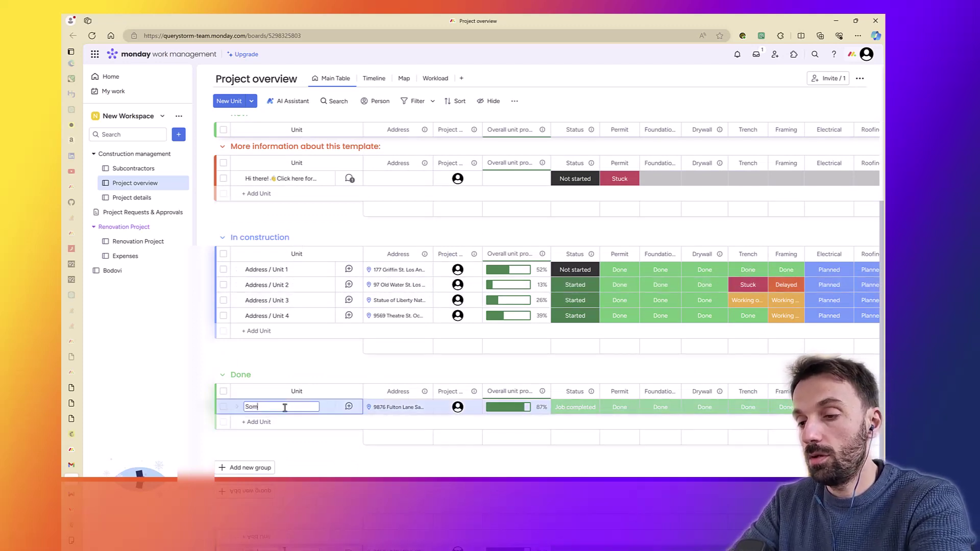
text(ething new)
key(Return)
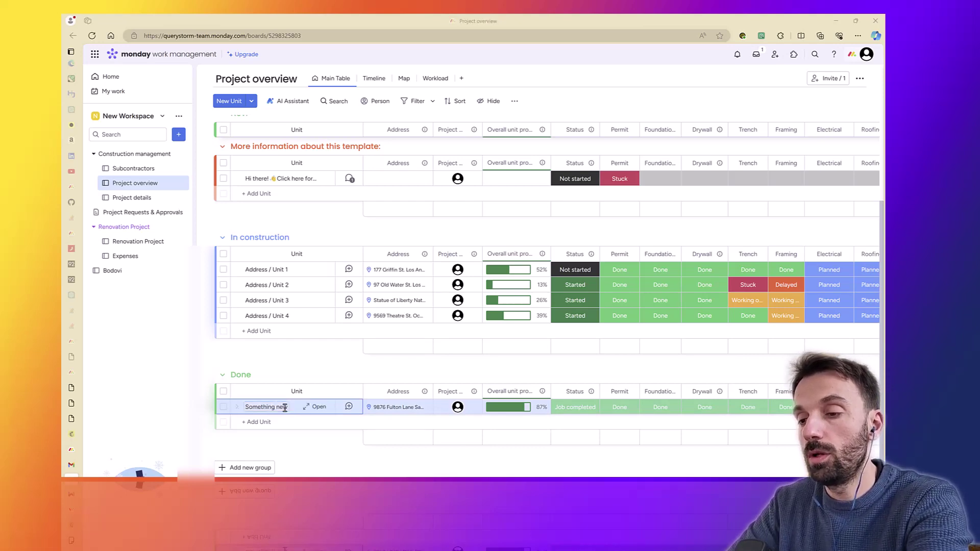
- Switch back to Excel, inspect the Project_overview sync changes again, and review the value choices for the TEST name
key(alt+Tab)
click(110, 66)
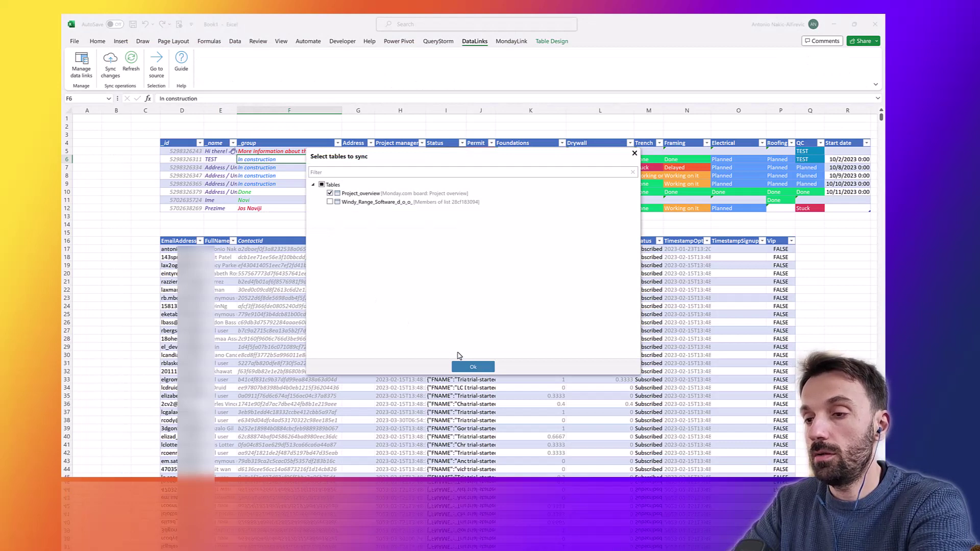
click(463, 365)
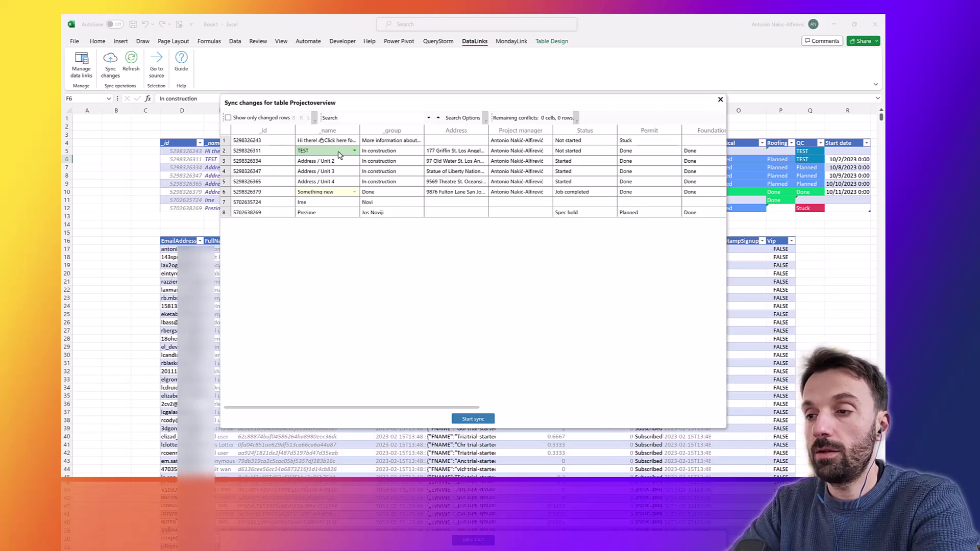
mouse_move(338, 155)
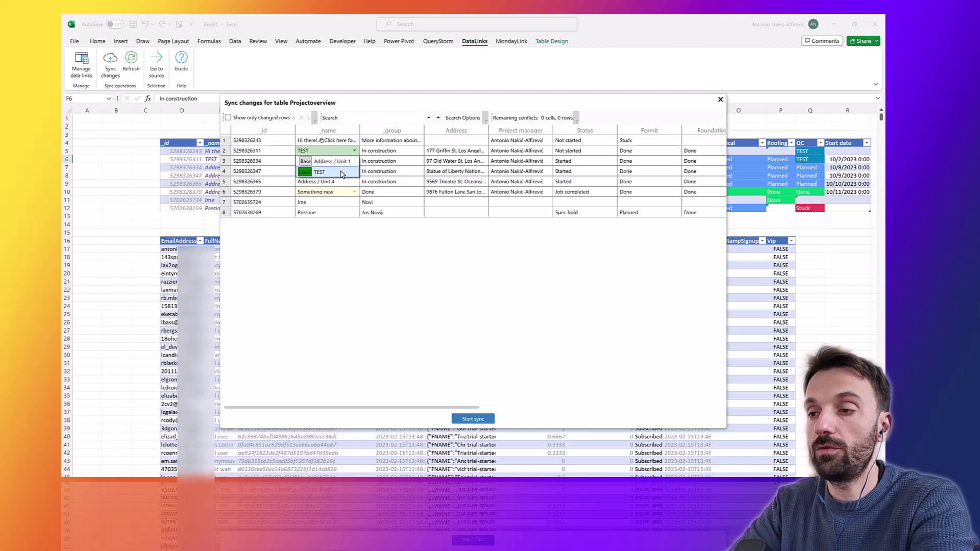
click(342, 173)
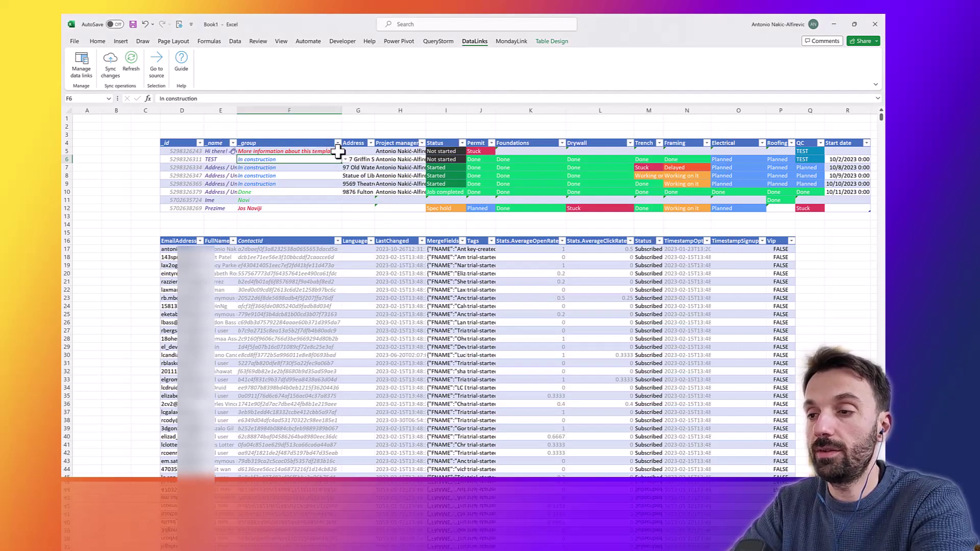
- Reopen the sync for Project_overview with change inspection, review the local and remote name changes, and run the sync
click(114, 65)
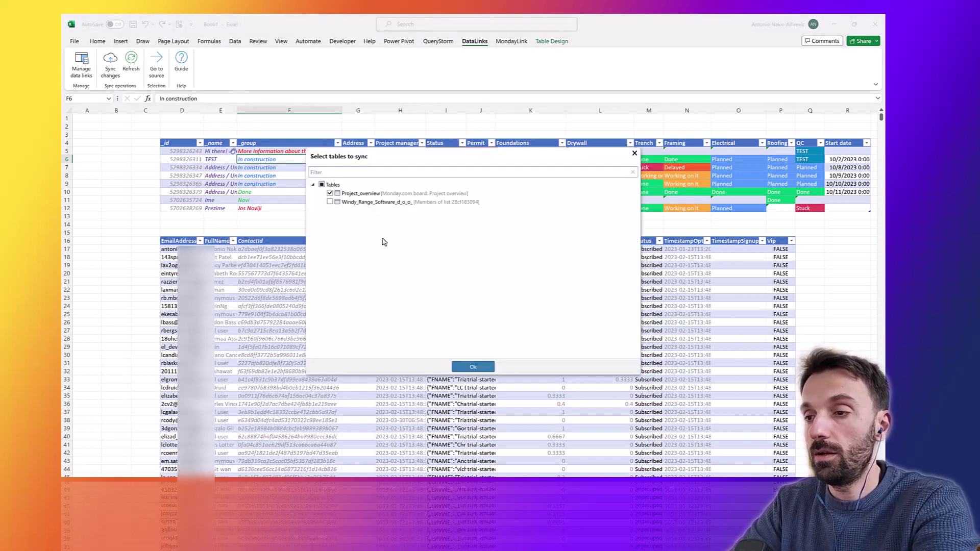
click(480, 366)
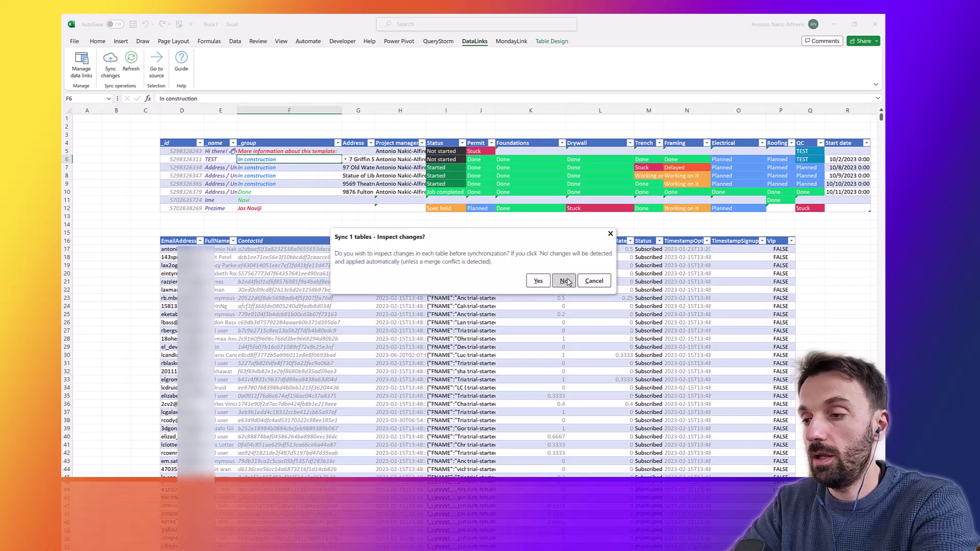
click(548, 280)
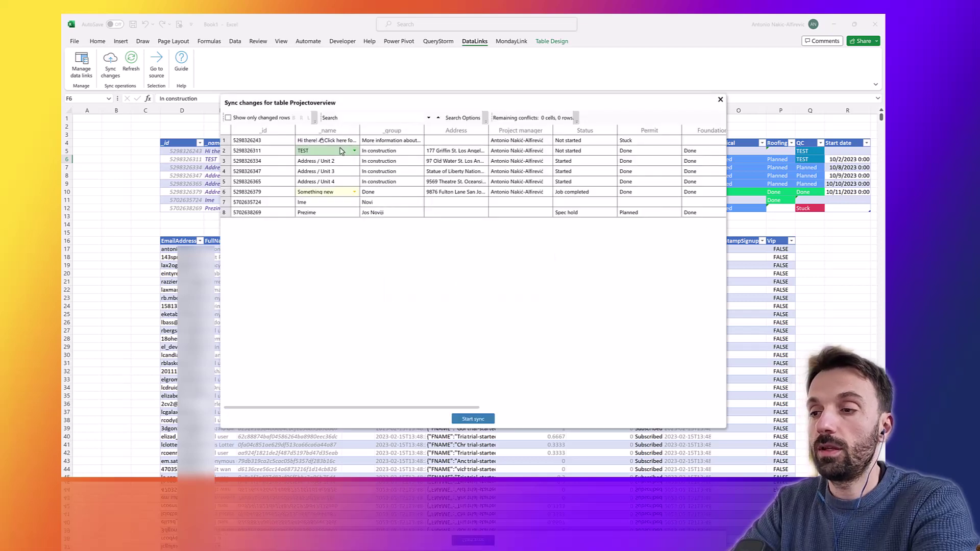
mouse_move(341, 151)
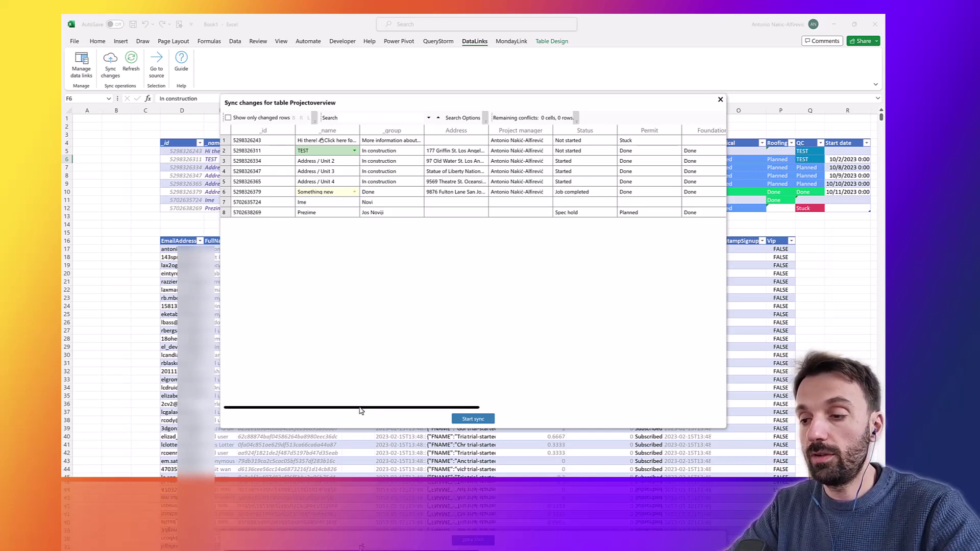
drag(360, 410, 257, 419)
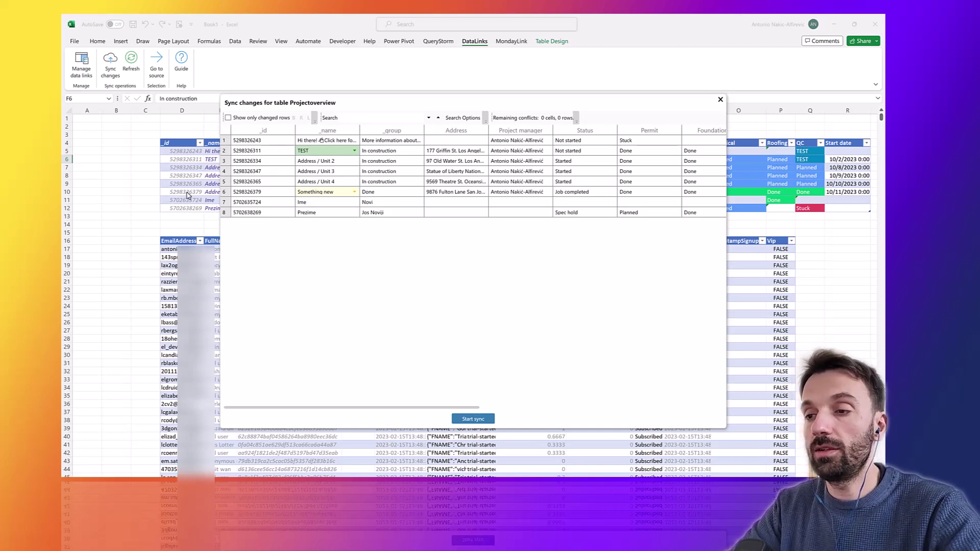
click(474, 420)
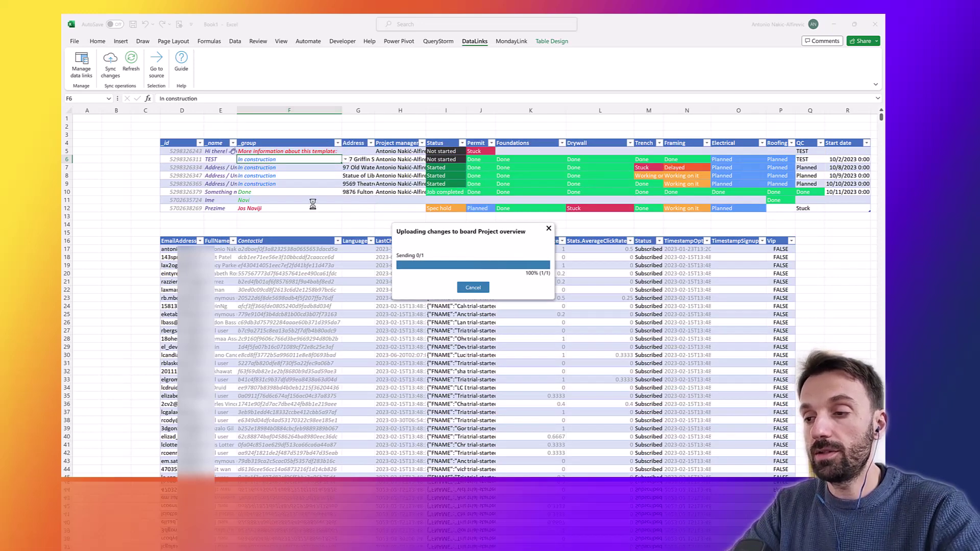
- Check the synced name in row 10 of the worksheet and the TEST unit on the monday.com board, returning to Excel
click(224, 192)
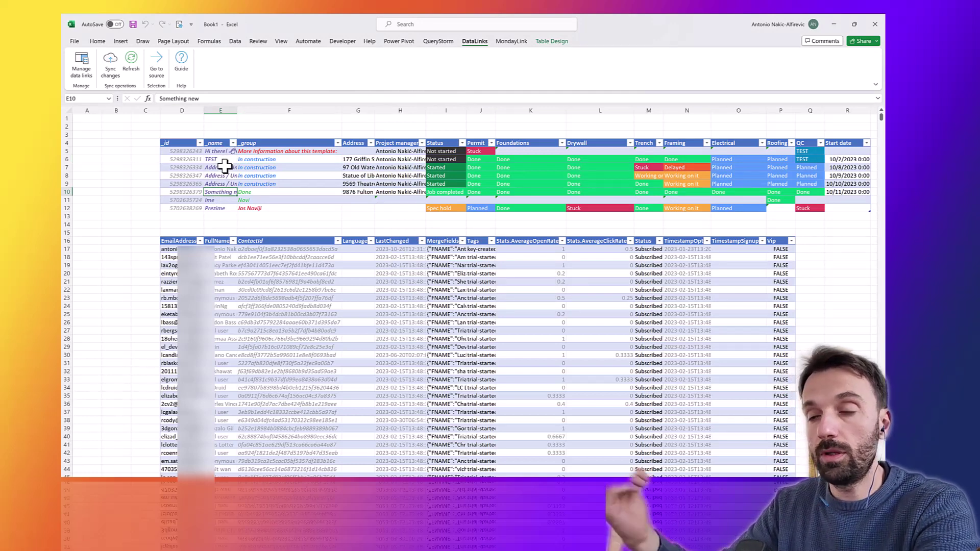
key(alt+Tab)
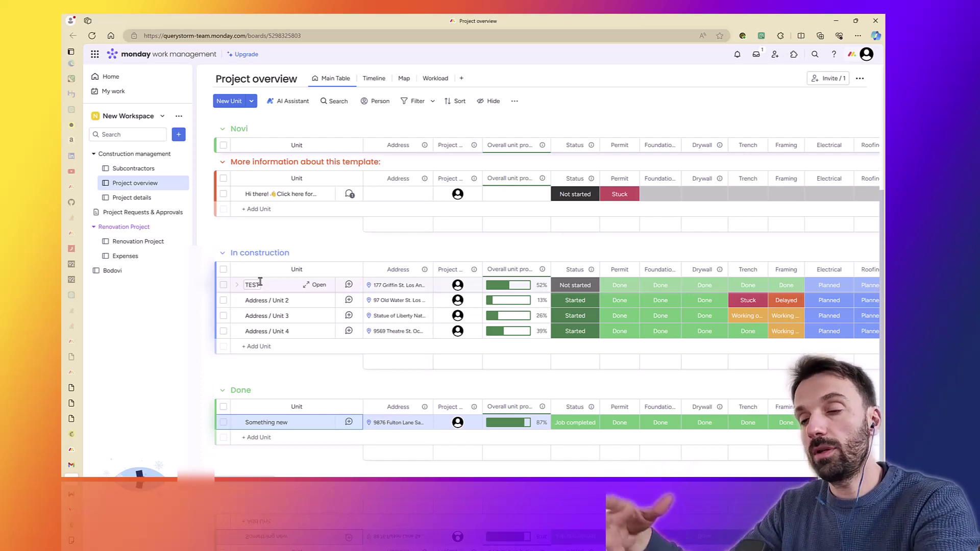
key(alt+Tab)
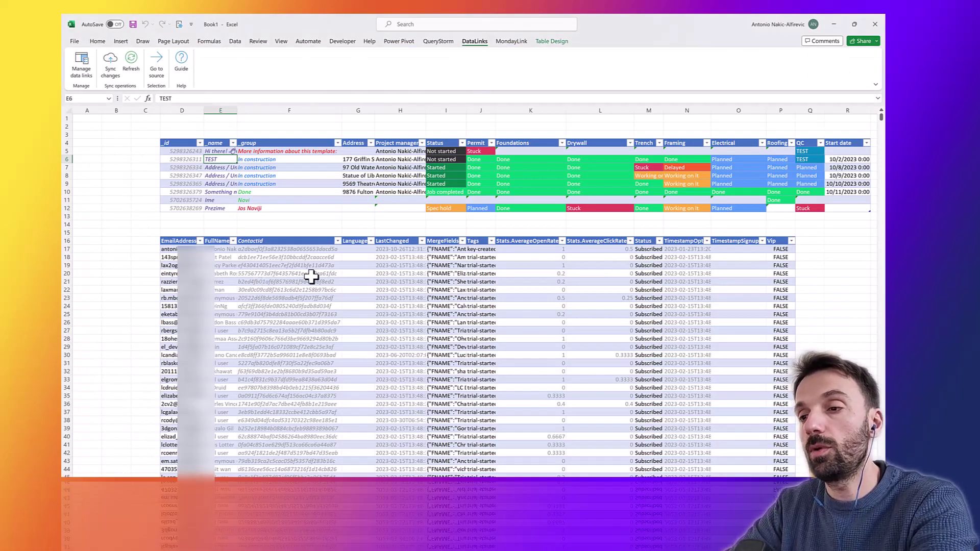
click(285, 192)
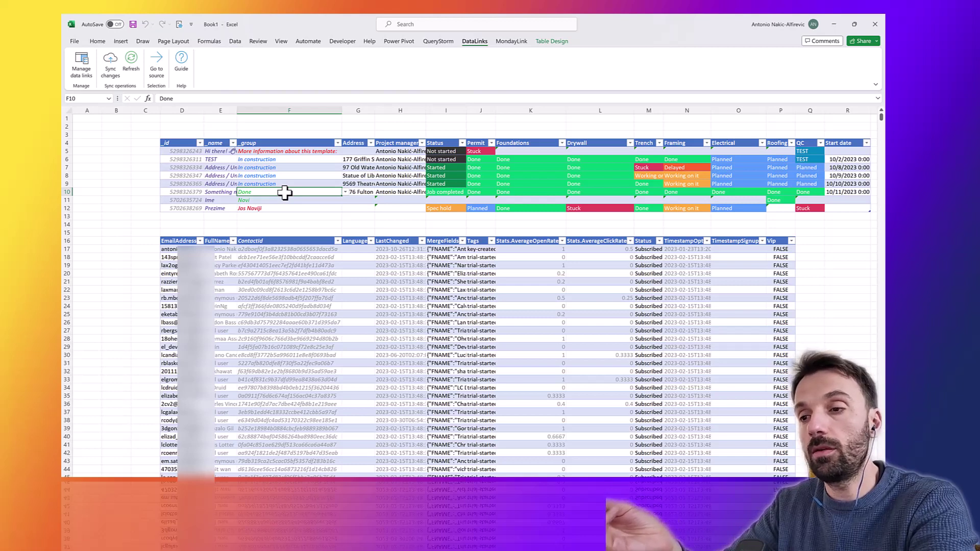
- Append 123 to the name in row 6 of the monday.com table so it reads TEST123
click(225, 159)
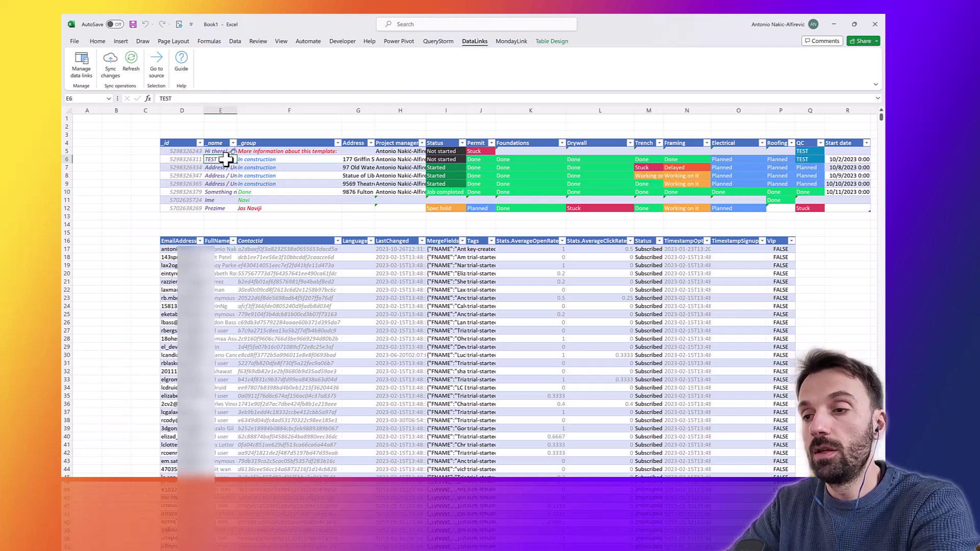
click(216, 99)
text(123)
key(Return)
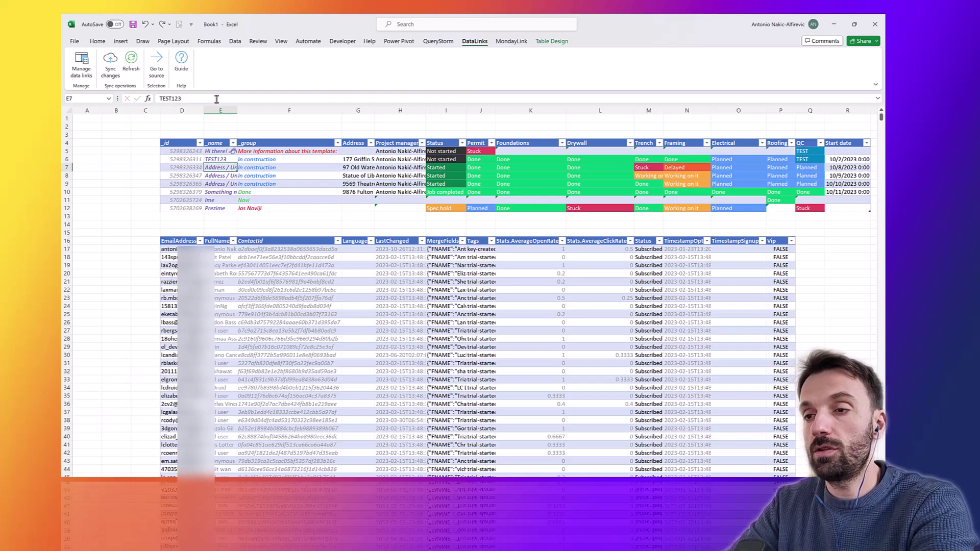
- Switch to the monday.com board, rename the TEST unit in the In construction group as TEST987, and return to Excel
key(alt+Tab)
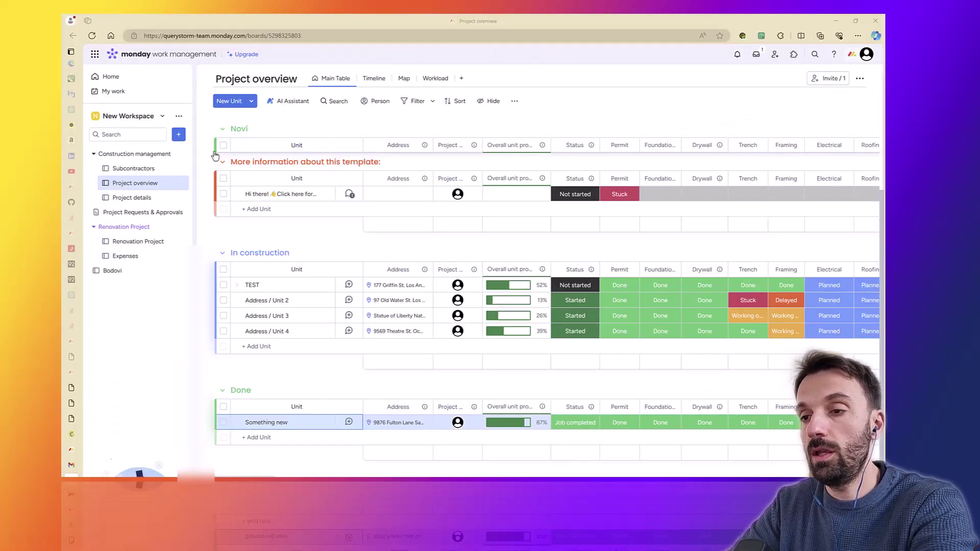
click(260, 285)
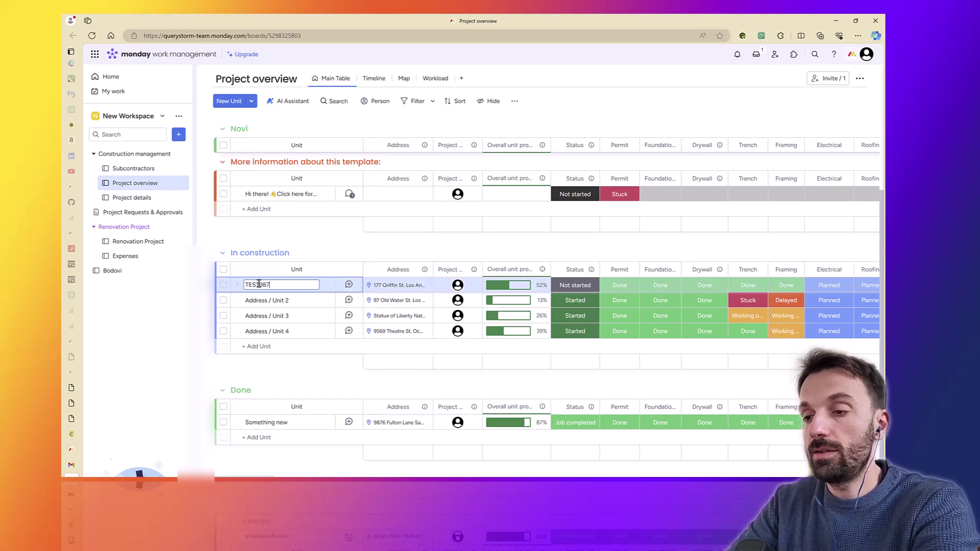
key(Return)
key(alt+Tab)
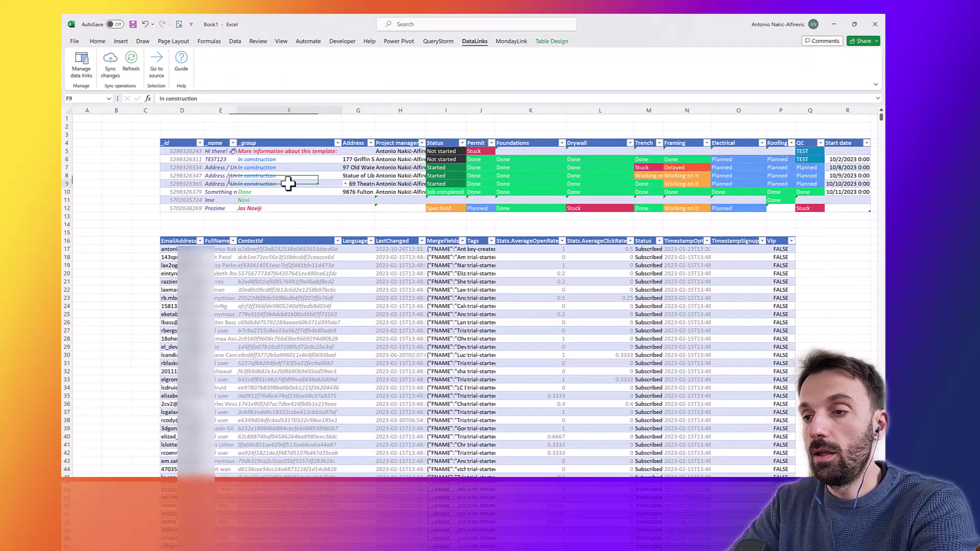
- Sync Project_overview with change inspection, resolve the name conflict with the remote value TEST987, and run the sync
click(112, 64)
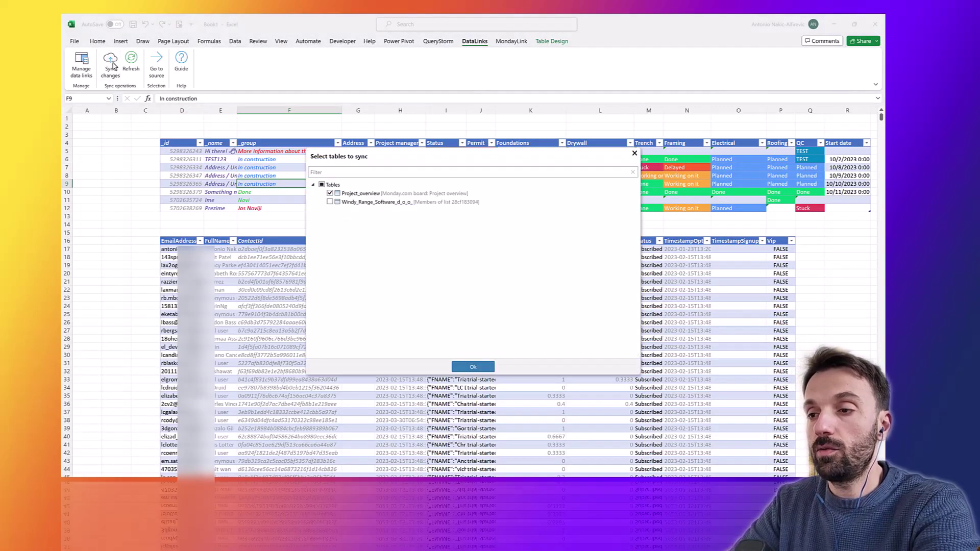
key(Return)
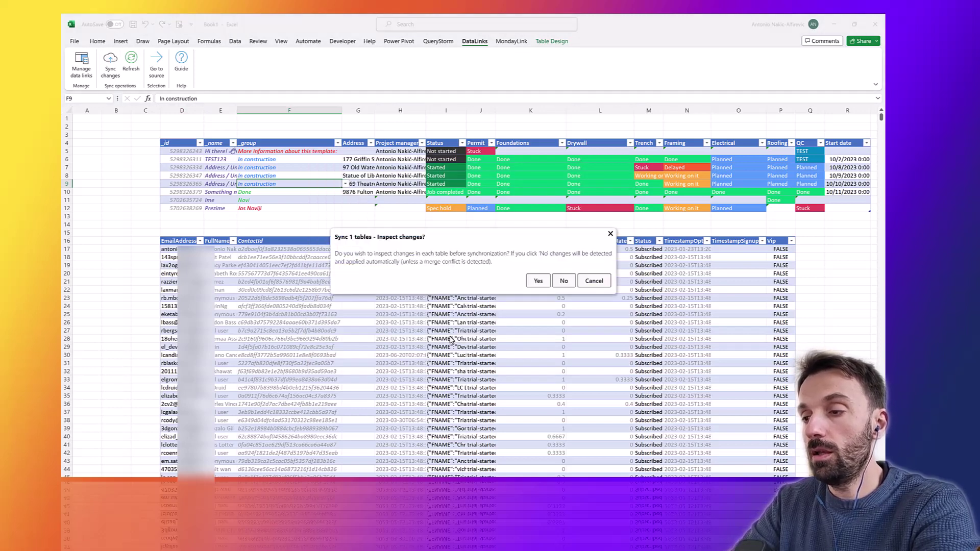
key(Return)
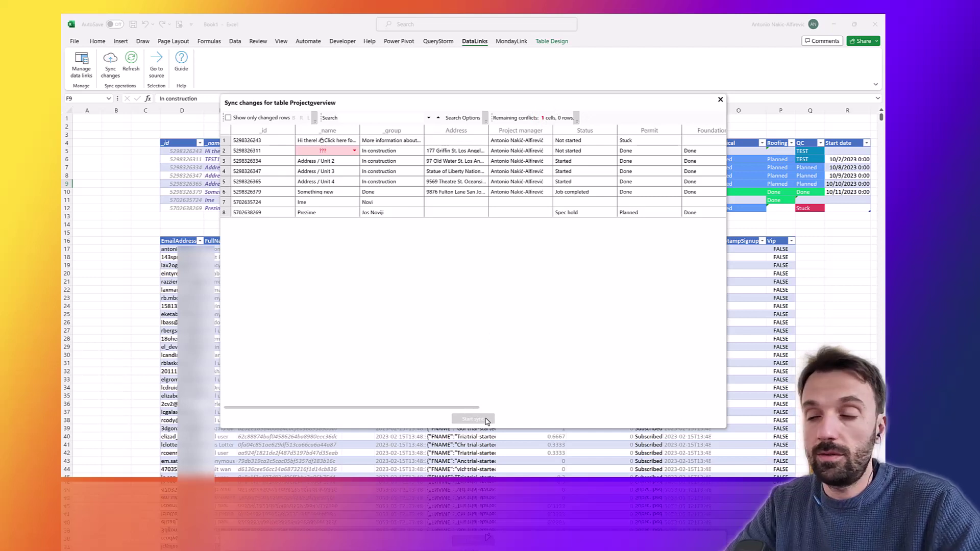
click(352, 152)
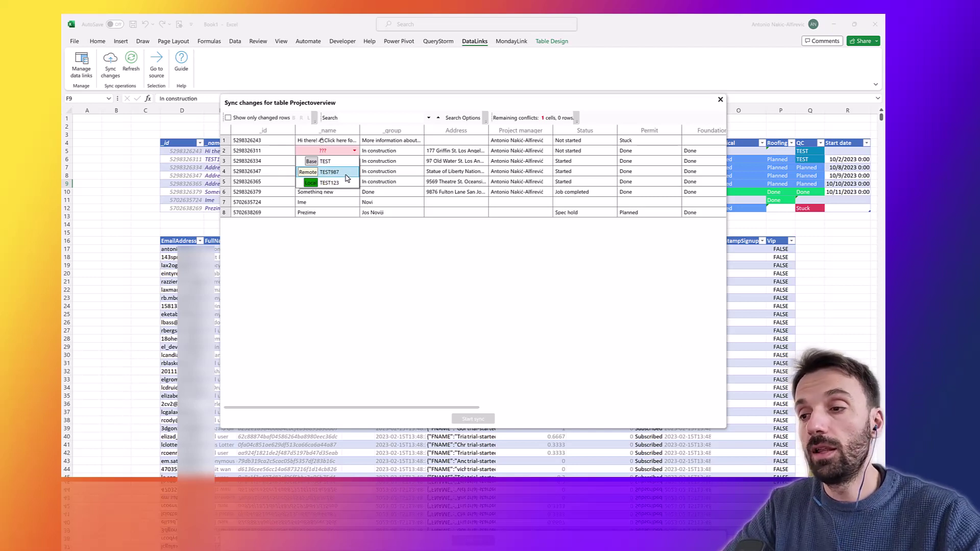
click(346, 178)
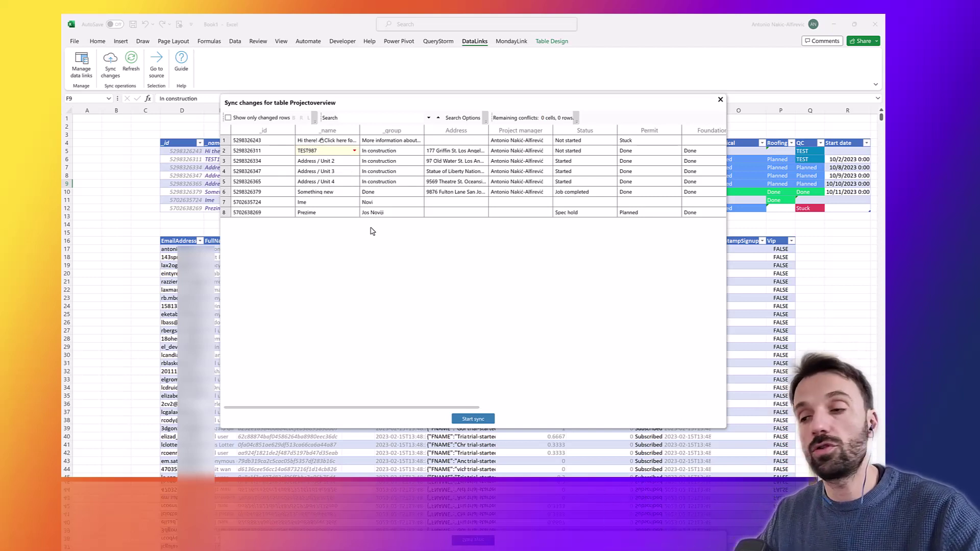
click(479, 420)
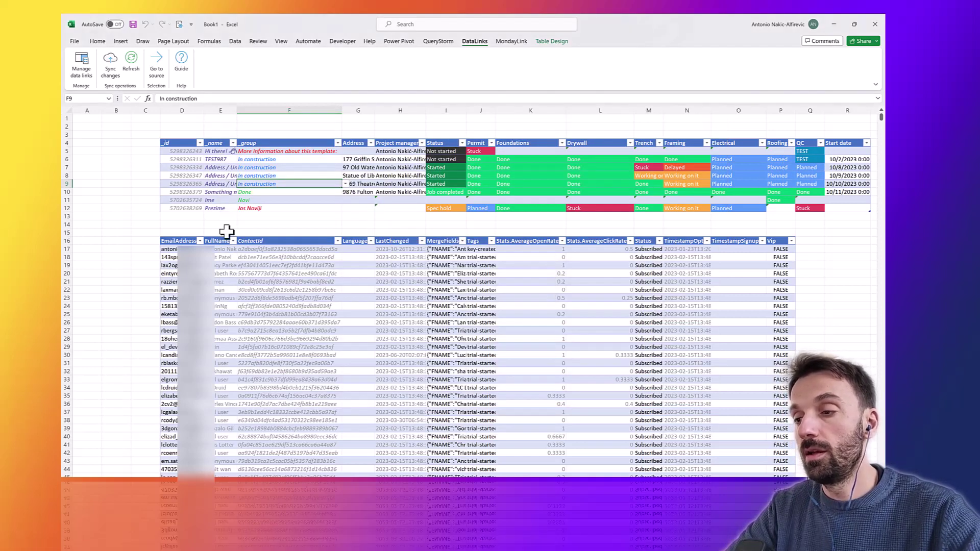
- Check the synced name in row 6 of the worksheet and on the monday.com board, returning to Excel
click(225, 159)
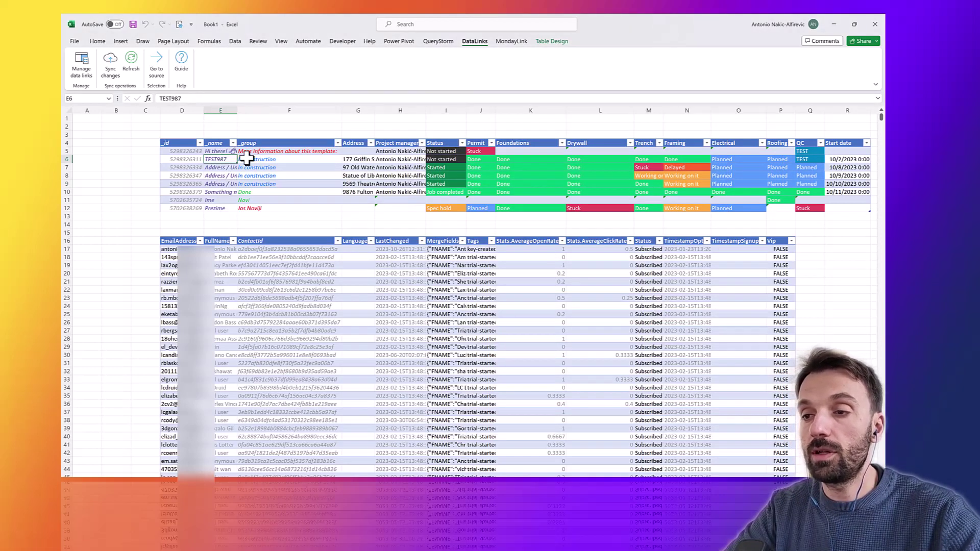
key(alt+Tab)
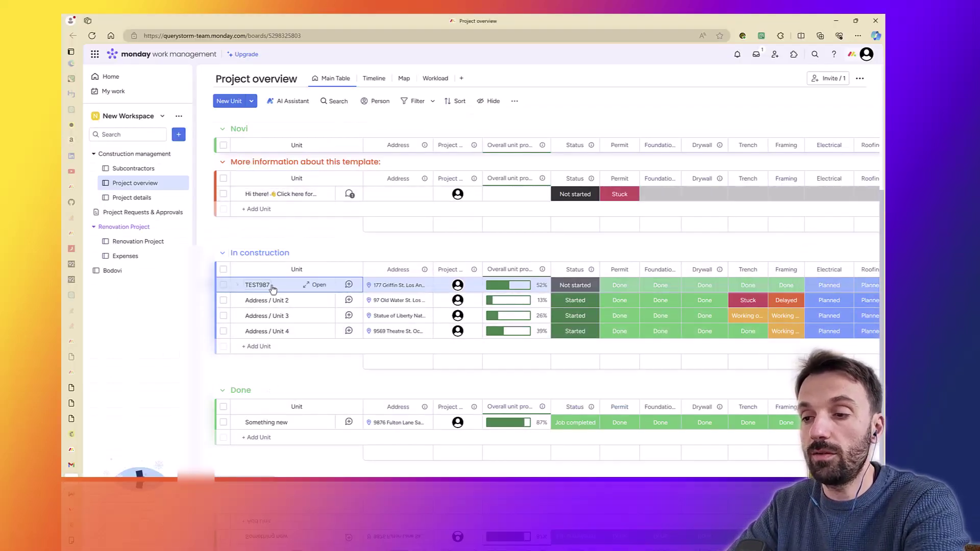
key(alt+Tab)
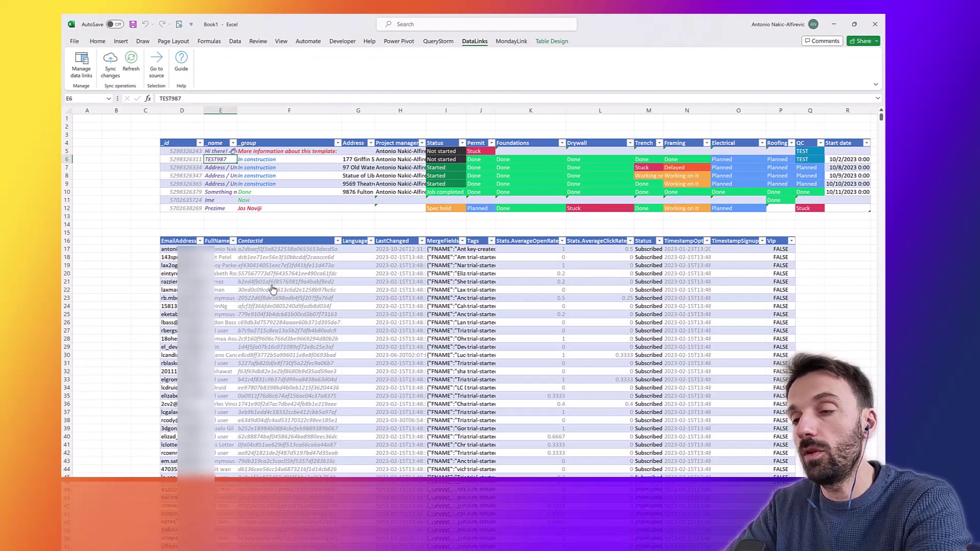
- Add a row below the monday.com table's last record with the name "A new row"
click(231, 216)
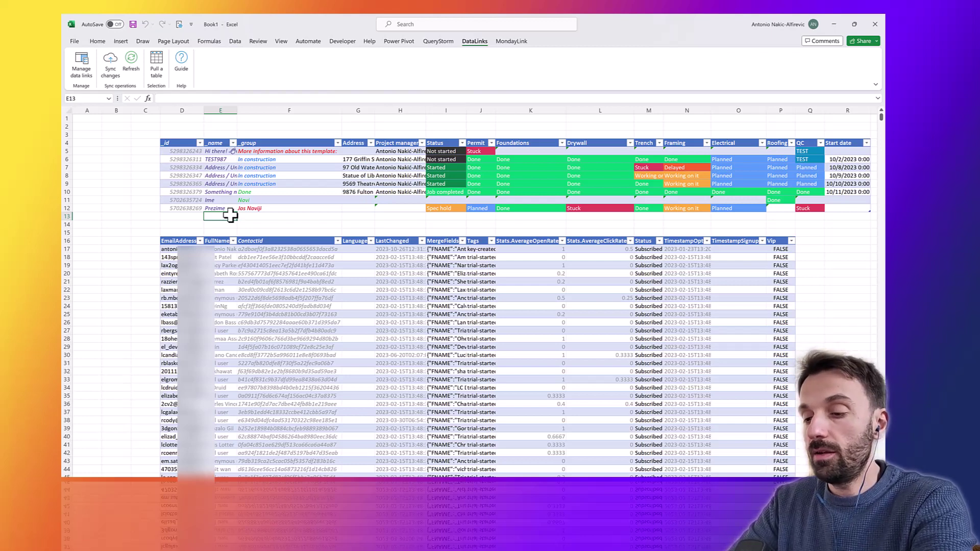
text(new)
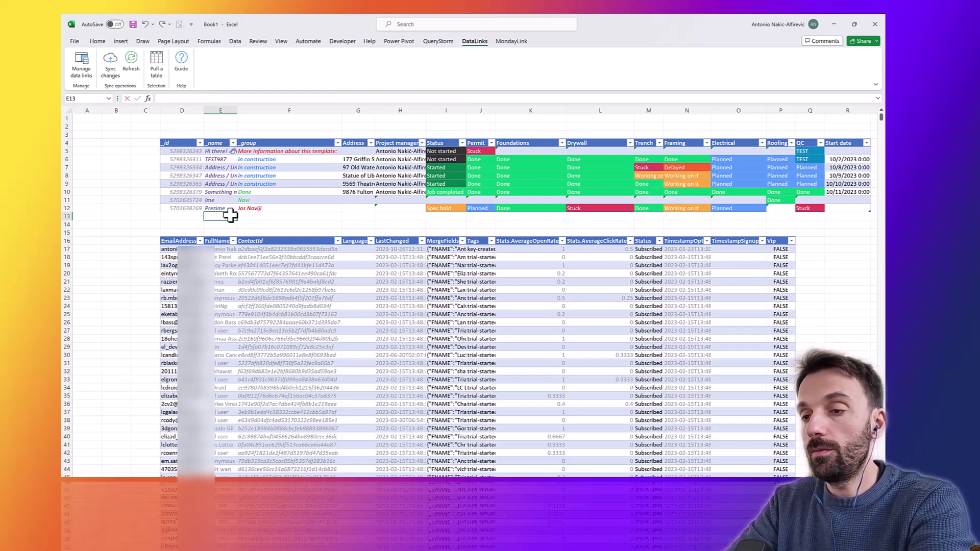
text(Anew)
key(BackSpace)
text(ew row)
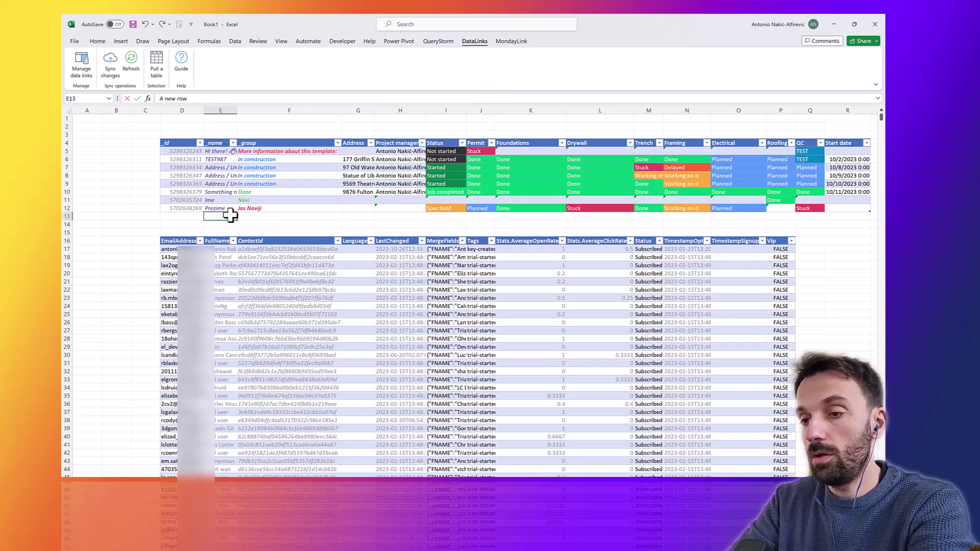
key(ctrl+Return)
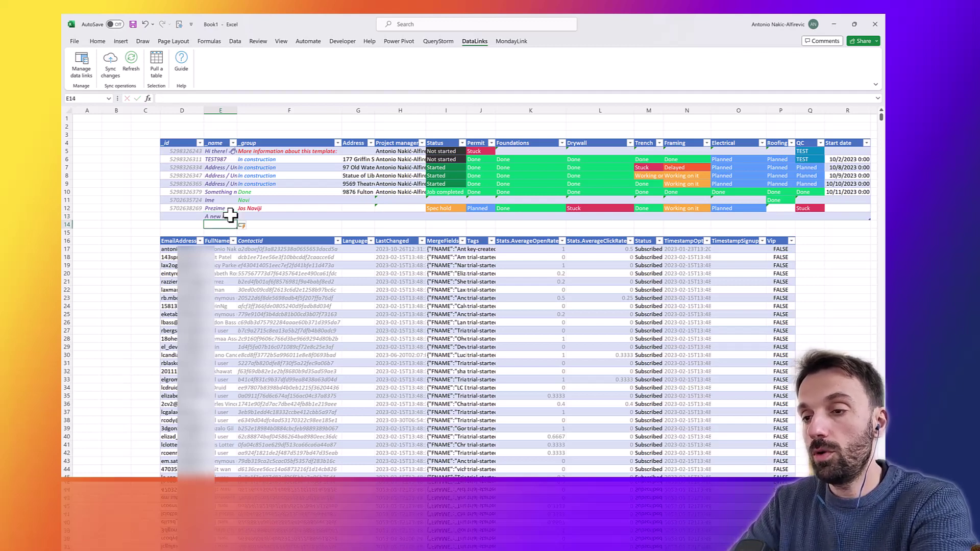
- Open the sync for Project_overview with change inspection, view the new row's keep and discard options, and close the review without syncing
click(106, 68)
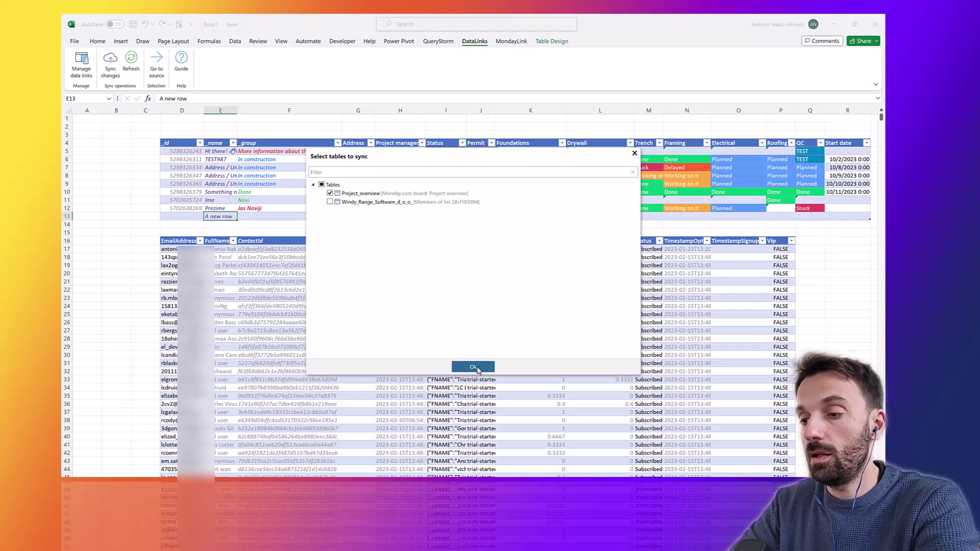
click(475, 367)
click(541, 281)
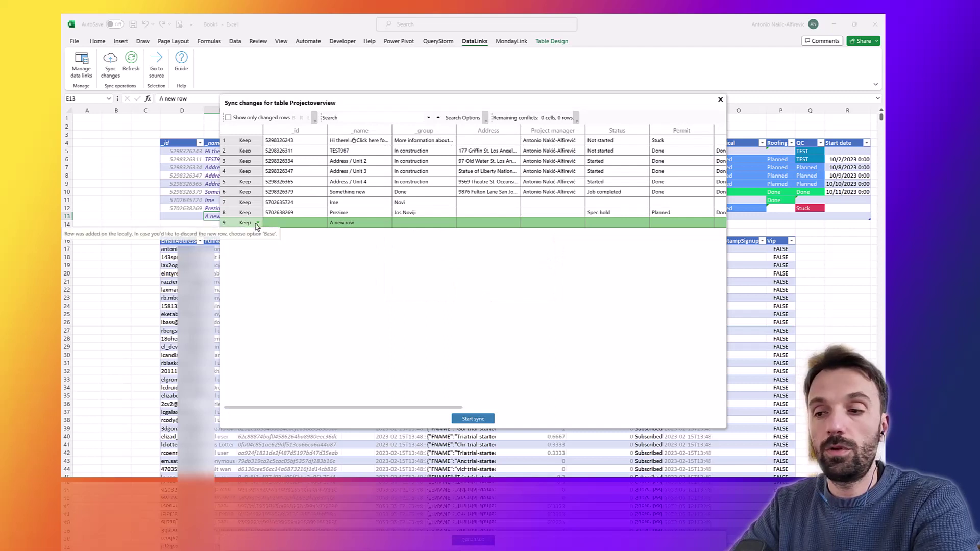
click(257, 225)
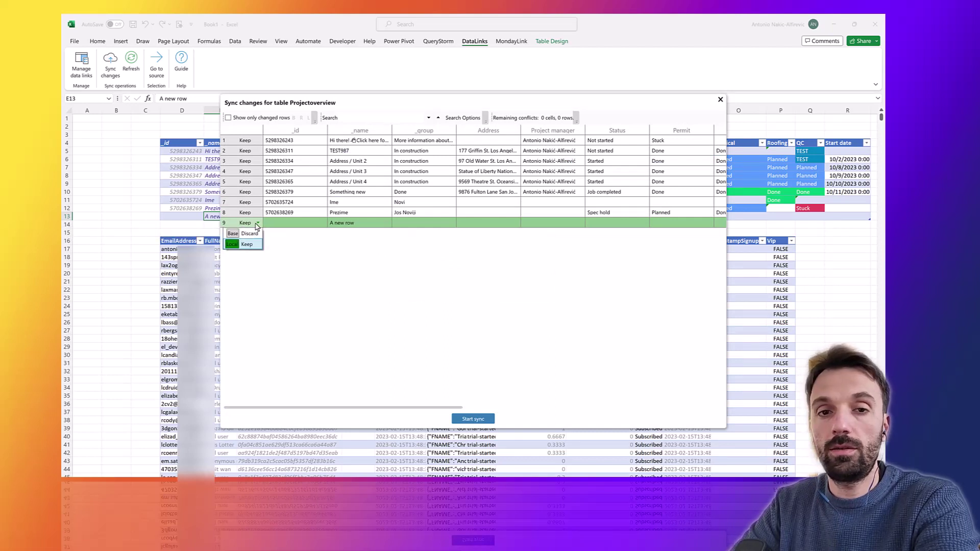
click(257, 225)
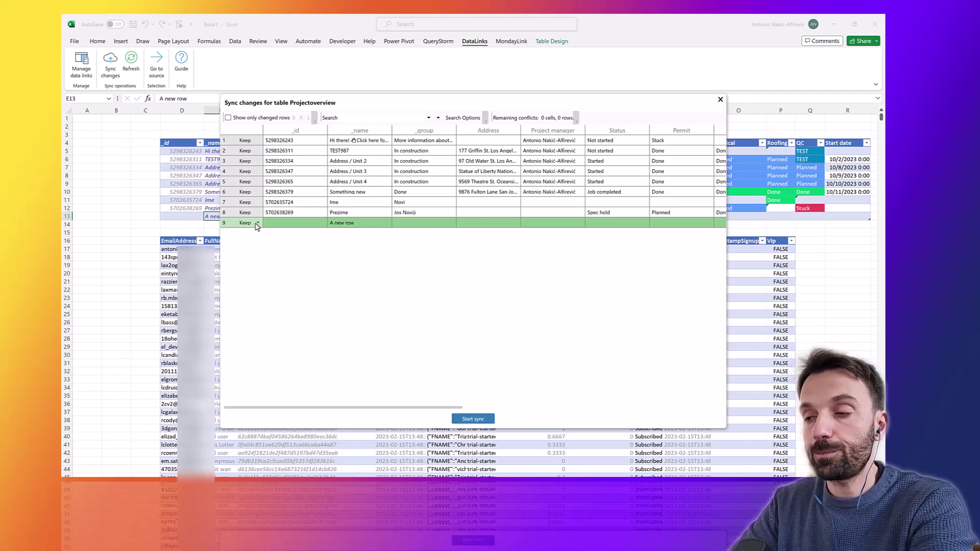
key(Escape)
- Delete the Address / Unit 3 record in row 8 of the monday.com table and reopen the Project_overview sync with change inspection
click(190, 174)
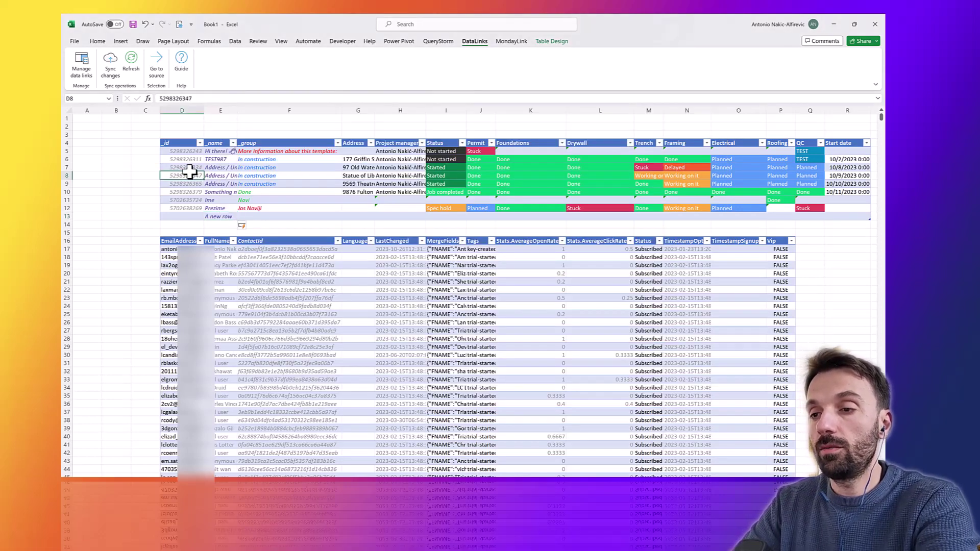
click(190, 174)
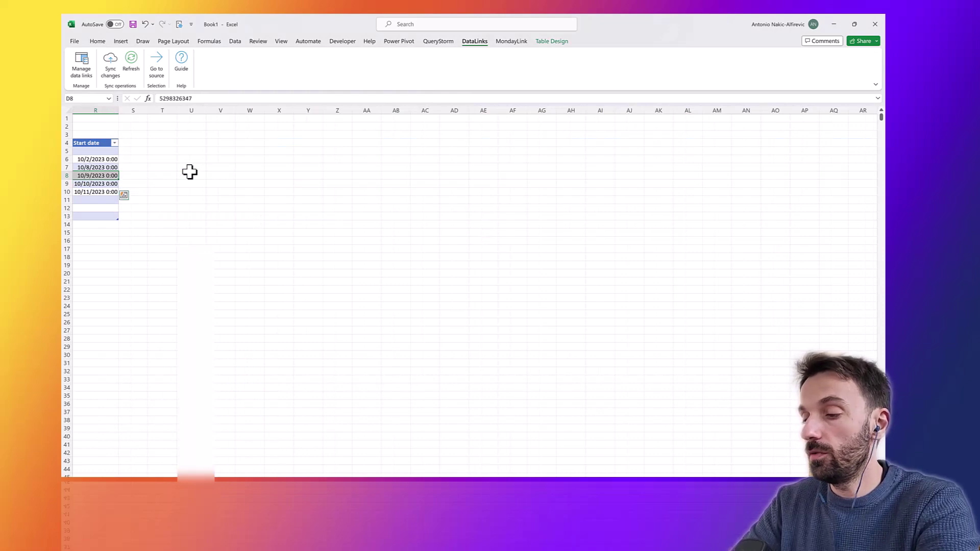
key(Down)
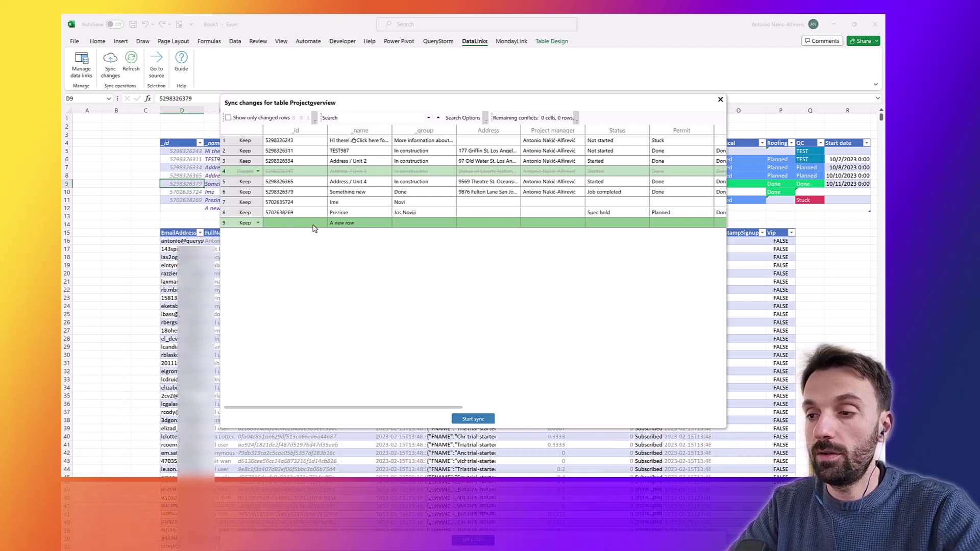
- Review the added and deleted rows, set the deleted Address / Unit 3 row back to Keep, and run the sync
click(251, 224)
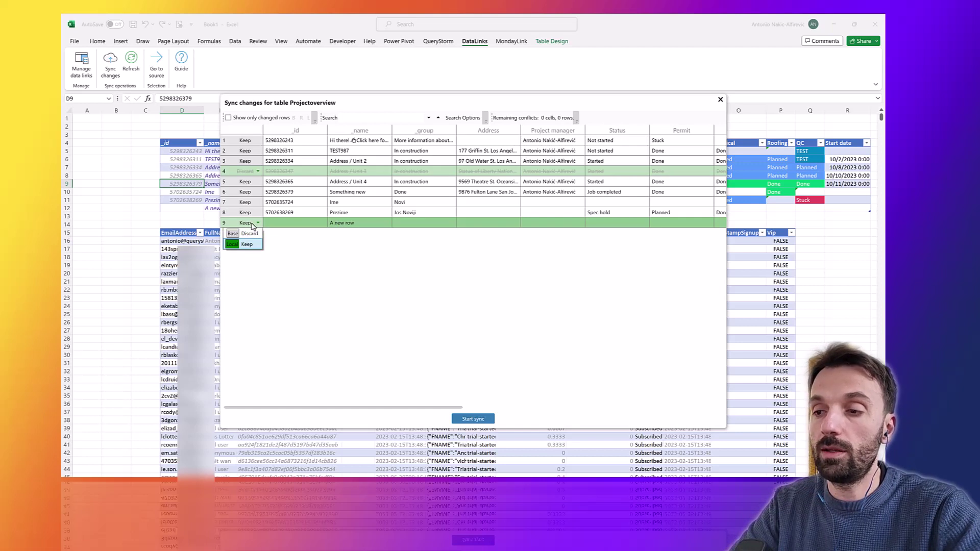
click(253, 225)
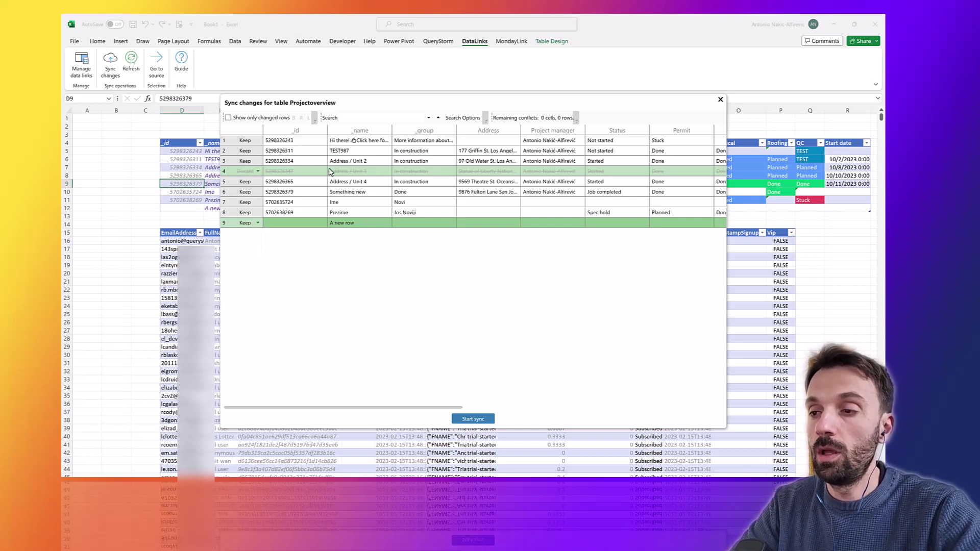
click(307, 175)
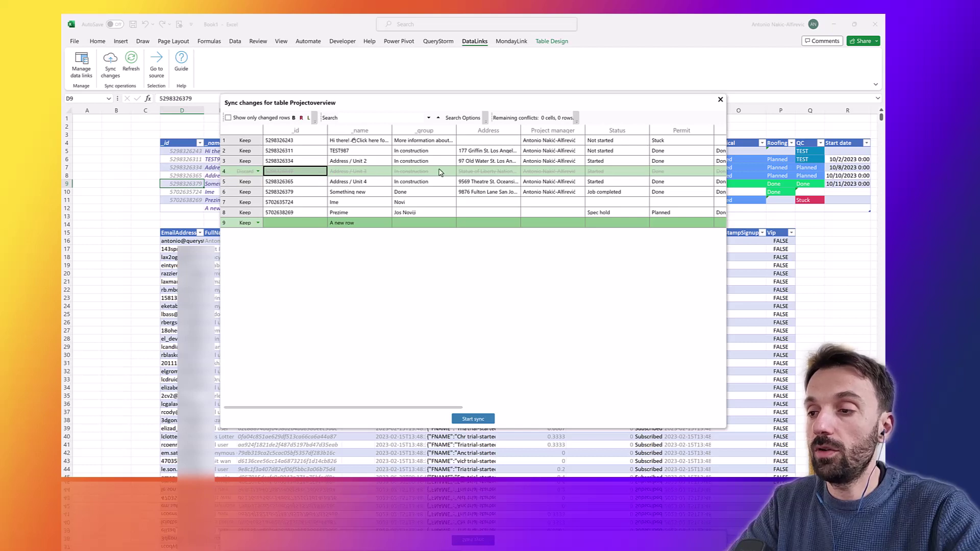
click(258, 172)
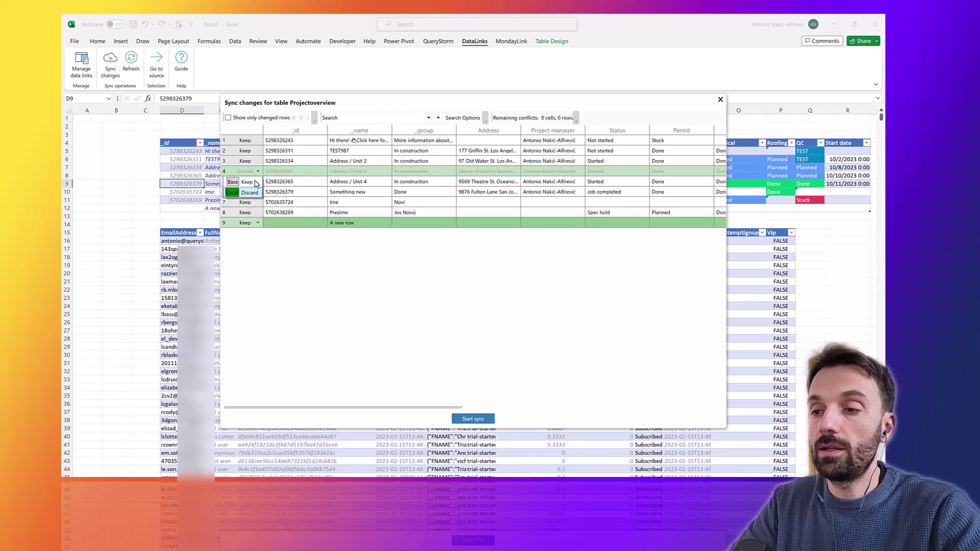
click(256, 183)
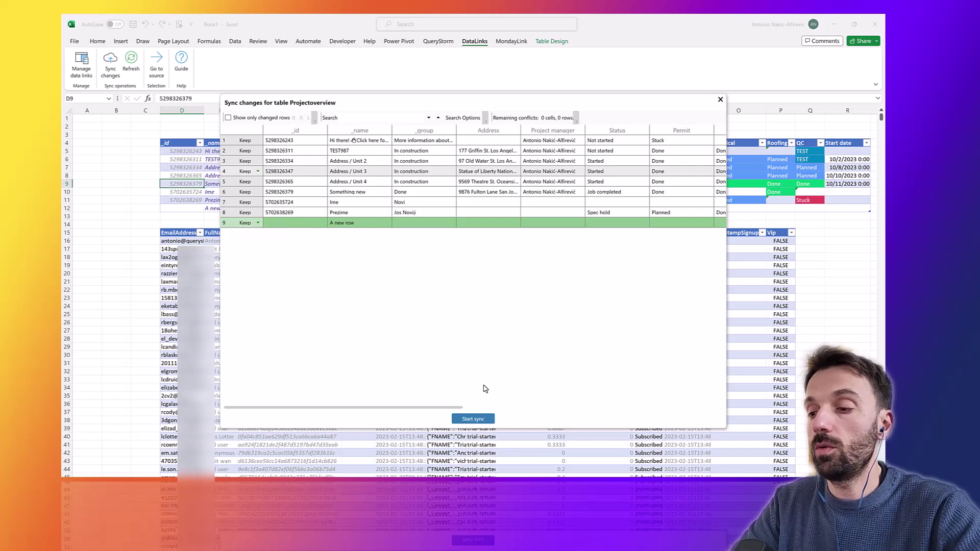
click(474, 419)
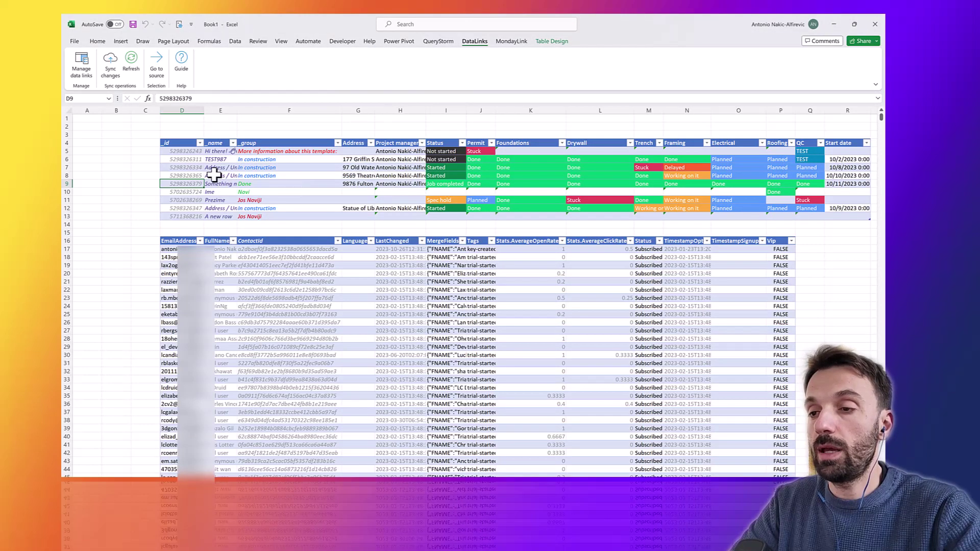
- Check the new row's id and group in the worksheet and its entry on the monday.com board, returning to Excel
click(197, 216)
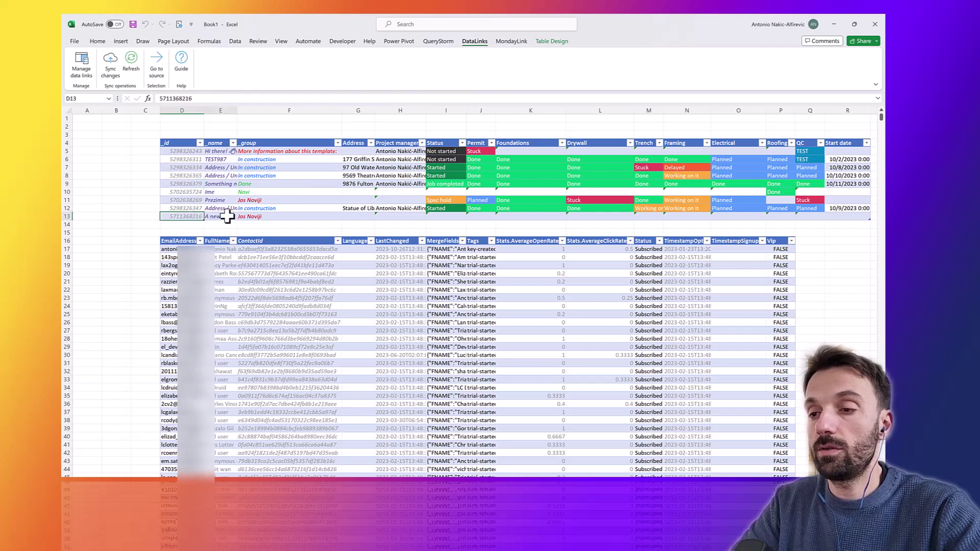
key(Right)
key(Right)
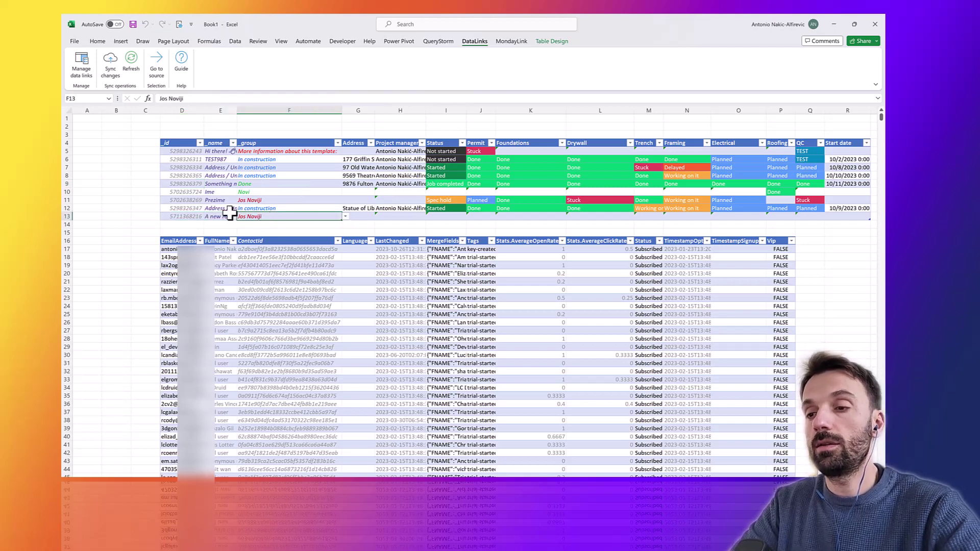
click(227, 185)
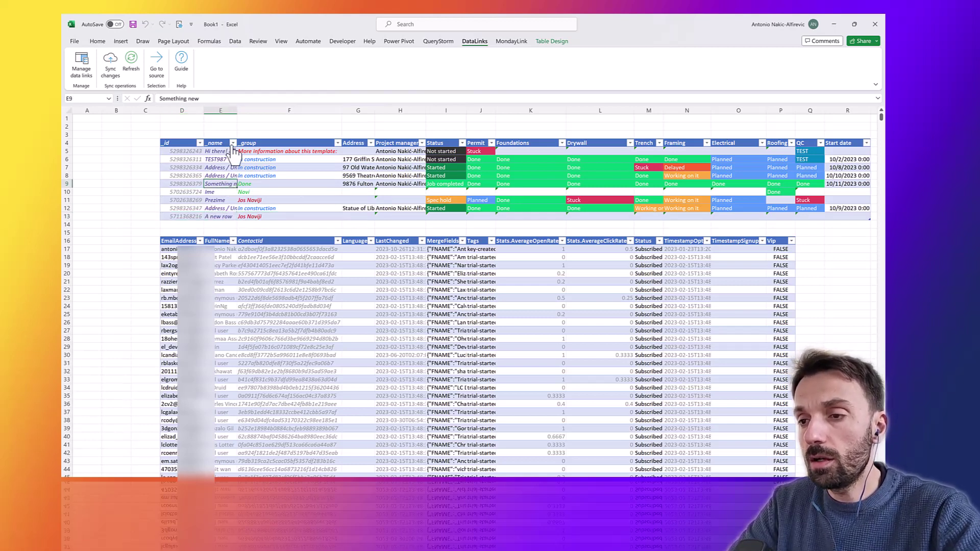
click(229, 217)
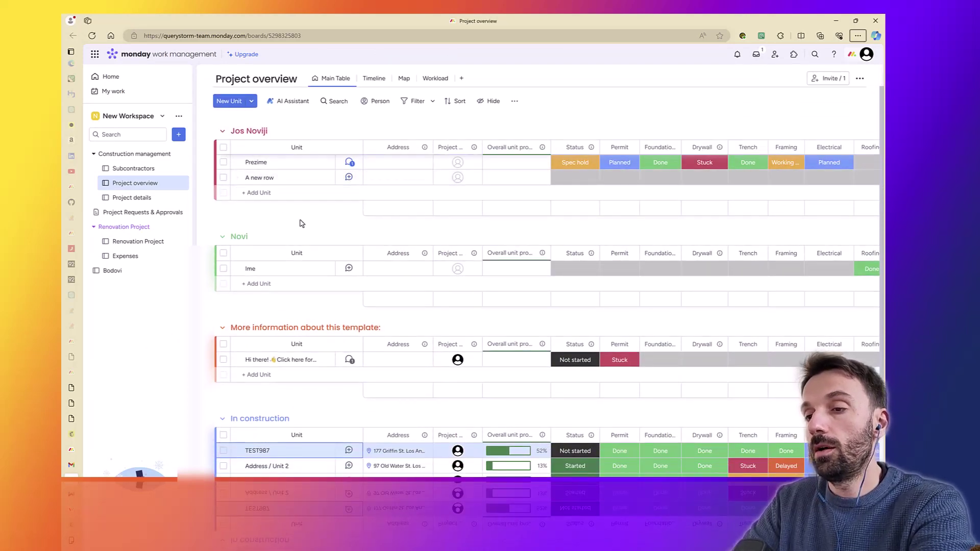
key(alt+Tab)
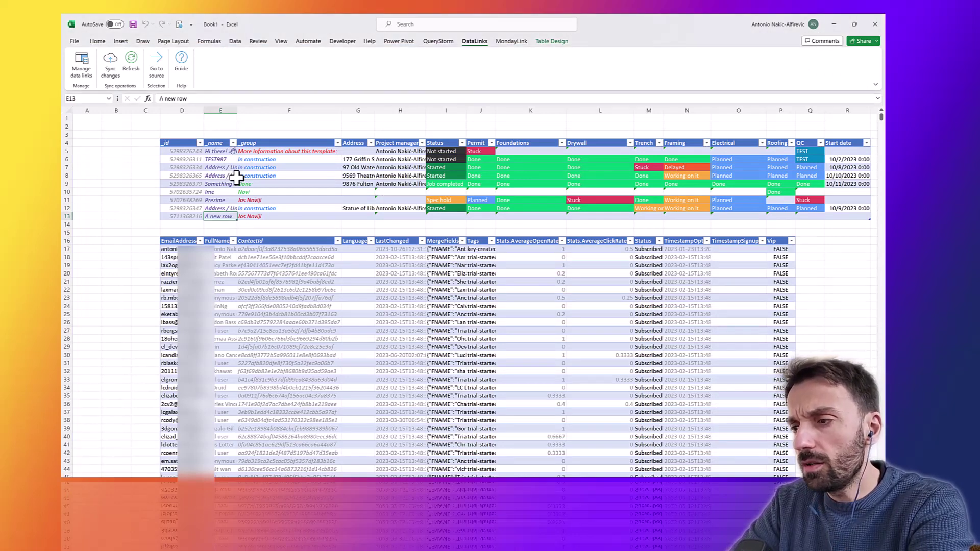
click(283, 175)
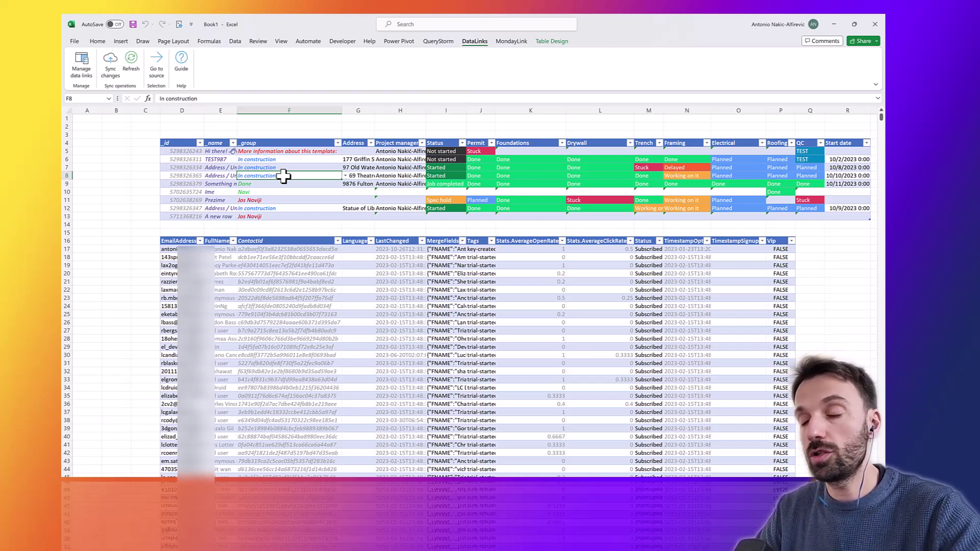
click(290, 217)
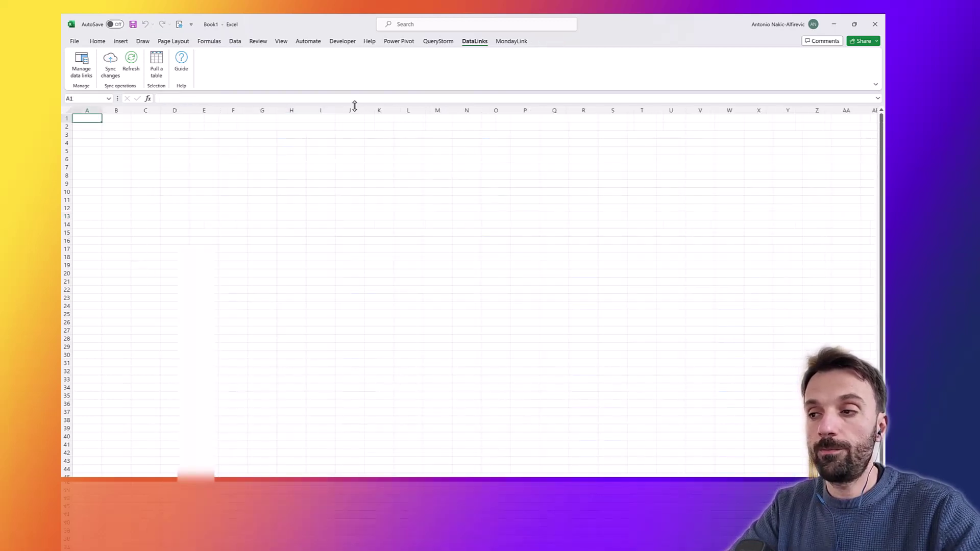
- Start pulling a table into cell C3 through a new Monday.com connection that logs in with the browser
click(149, 138)
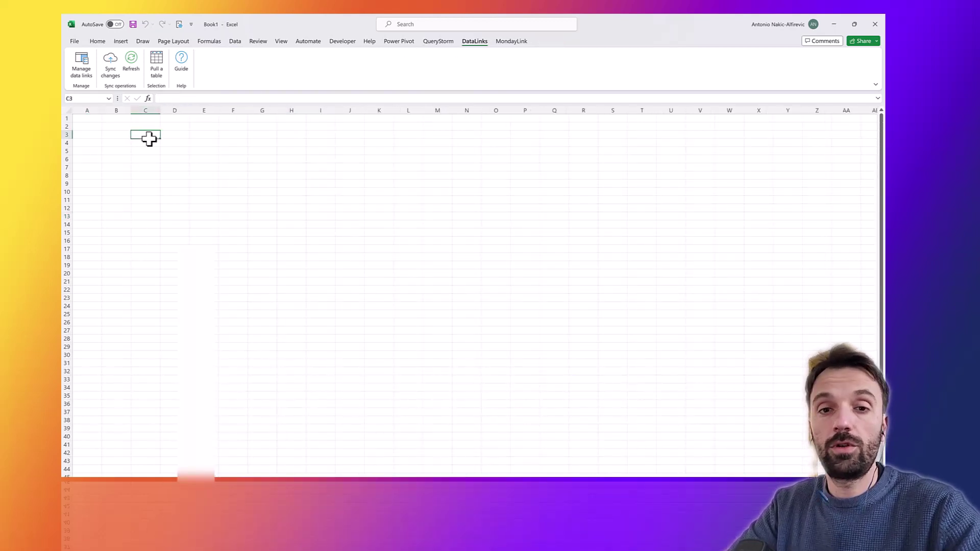
click(157, 69)
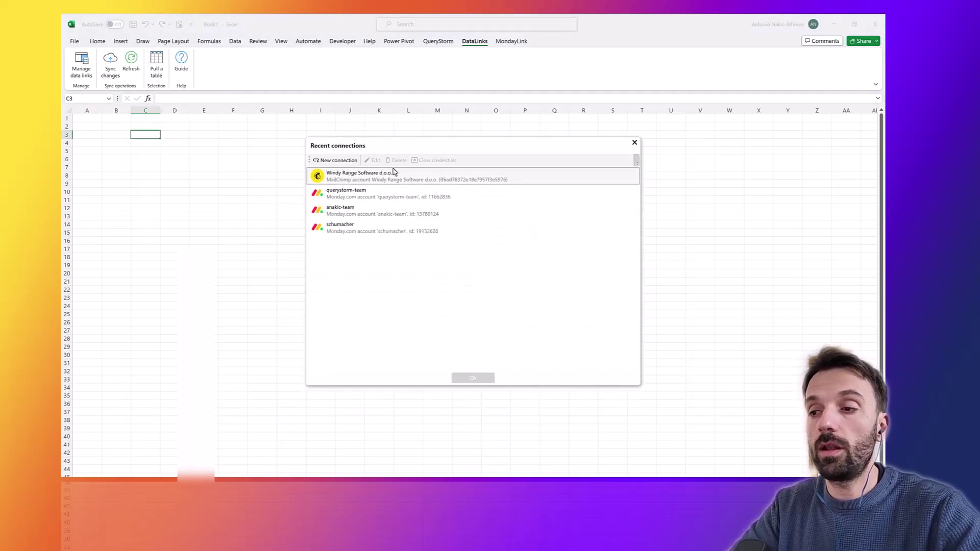
click(377, 230)
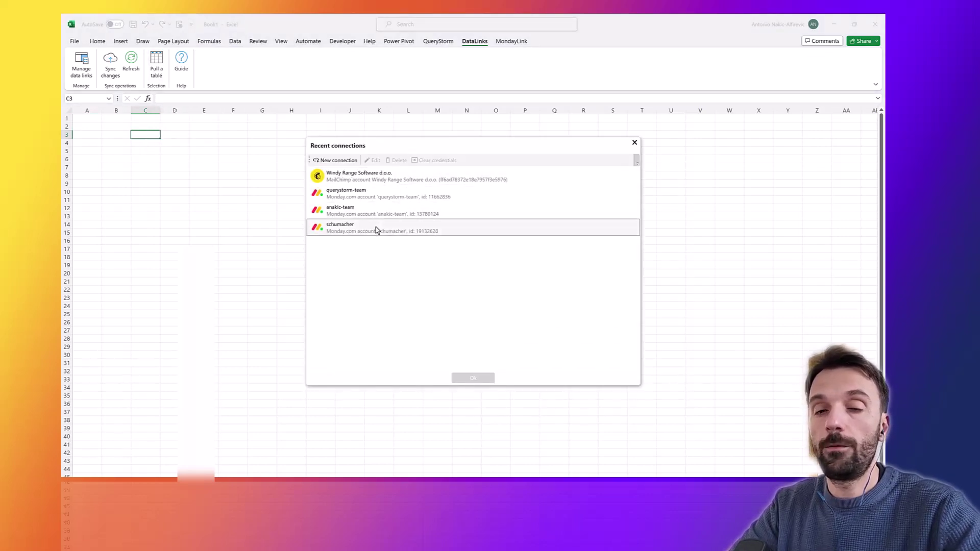
click(337, 161)
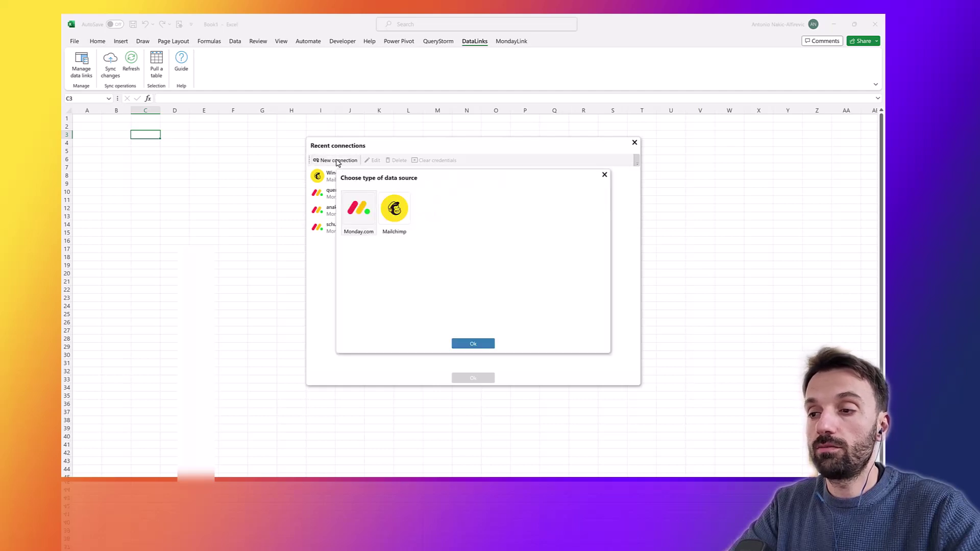
double_click(360, 212)
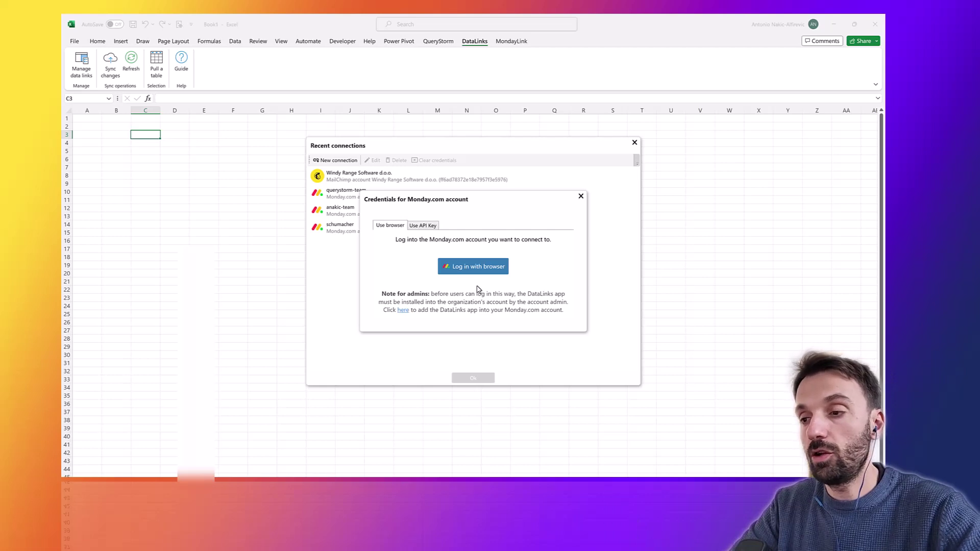
click(411, 227)
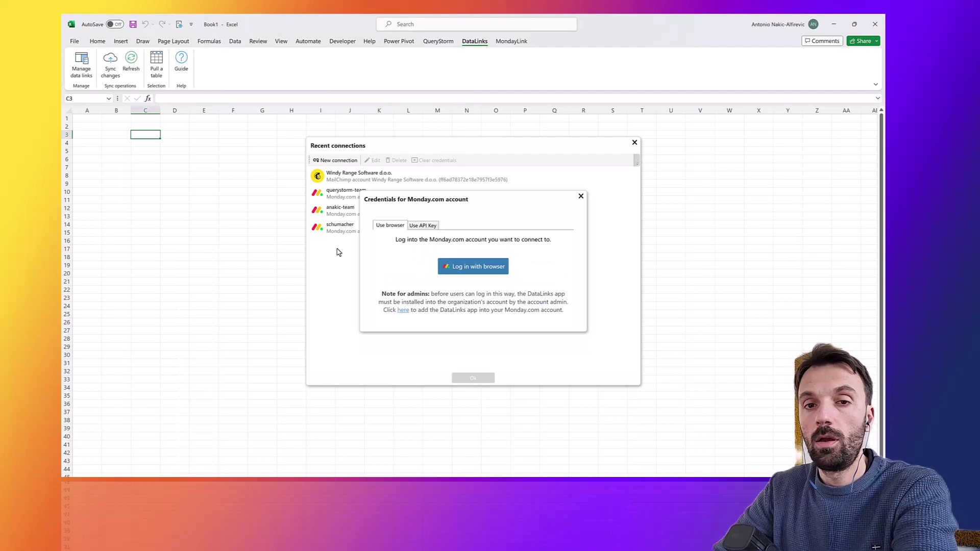
click(465, 270)
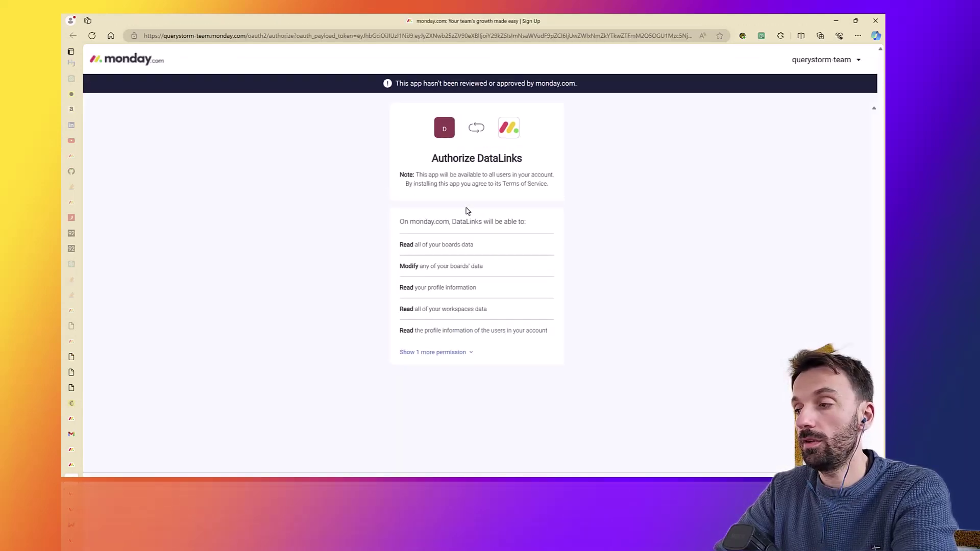
- Review the available accounts and the full permission list on the DataLinks authorization page, and cancel the browser login
click(847, 68)
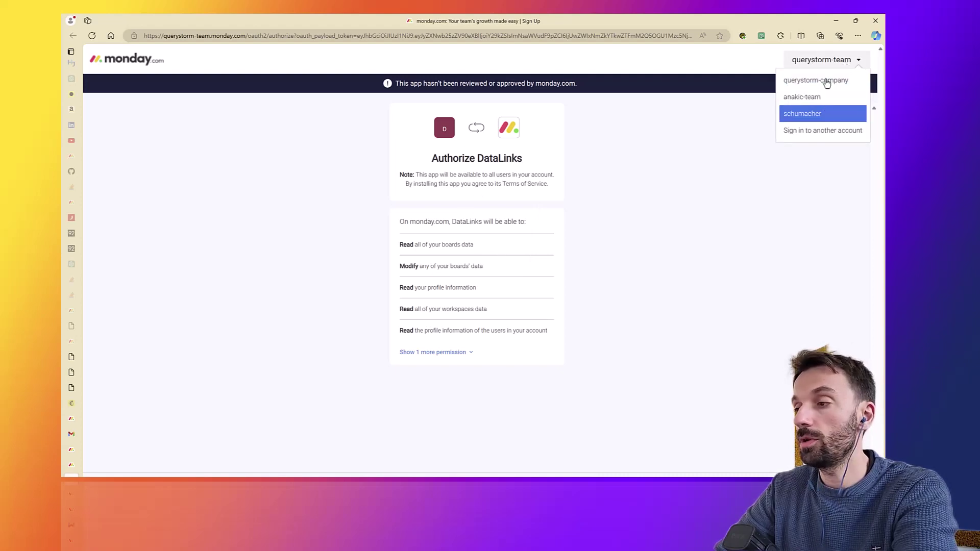
click(615, 182)
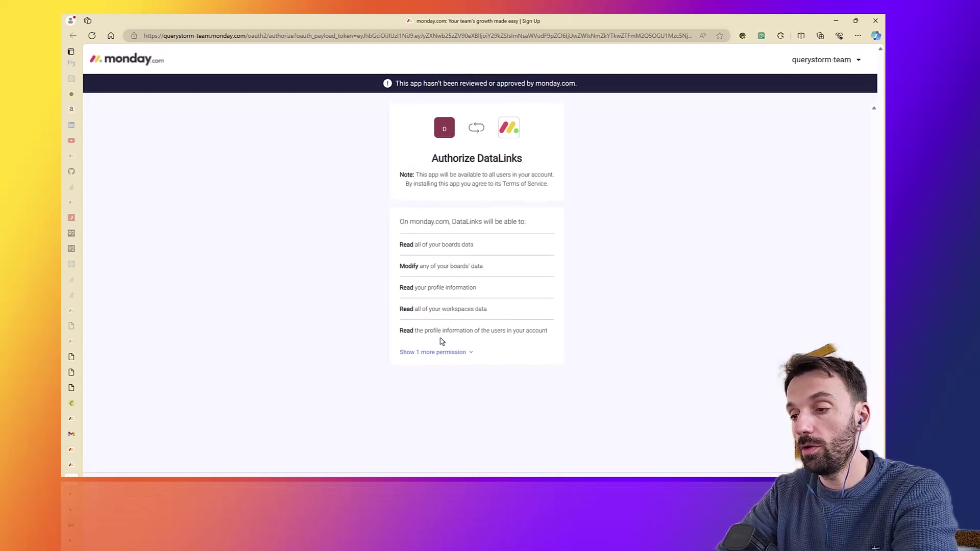
click(433, 352)
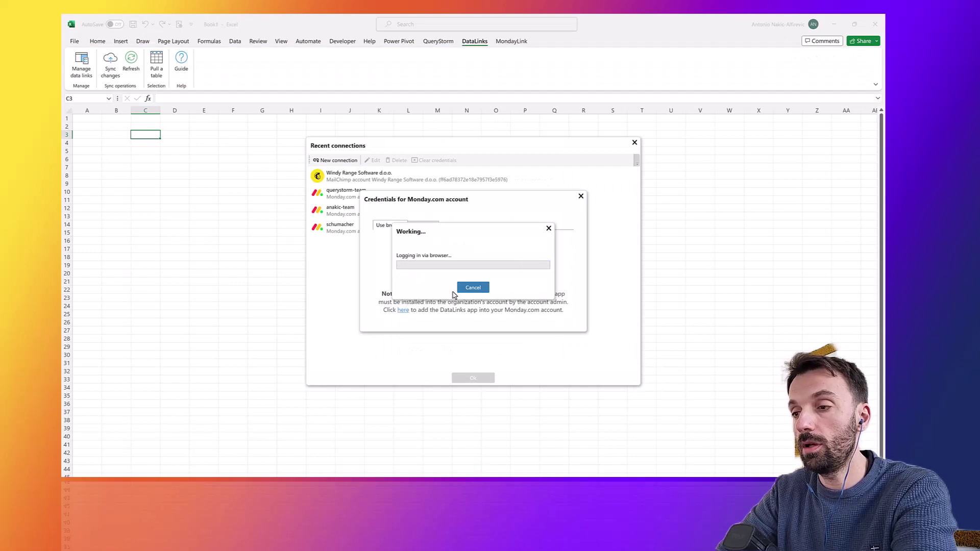
key(alt+Tab)
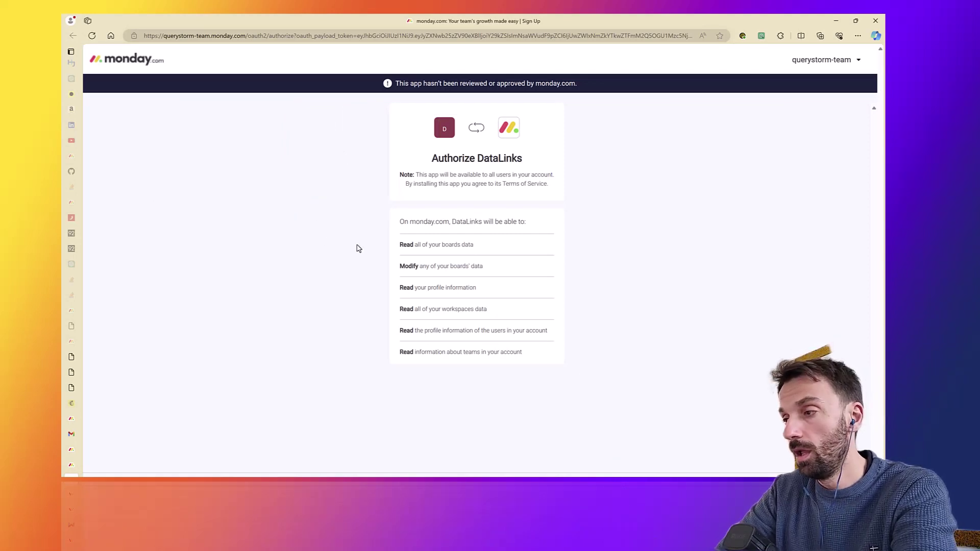
click(813, 67)
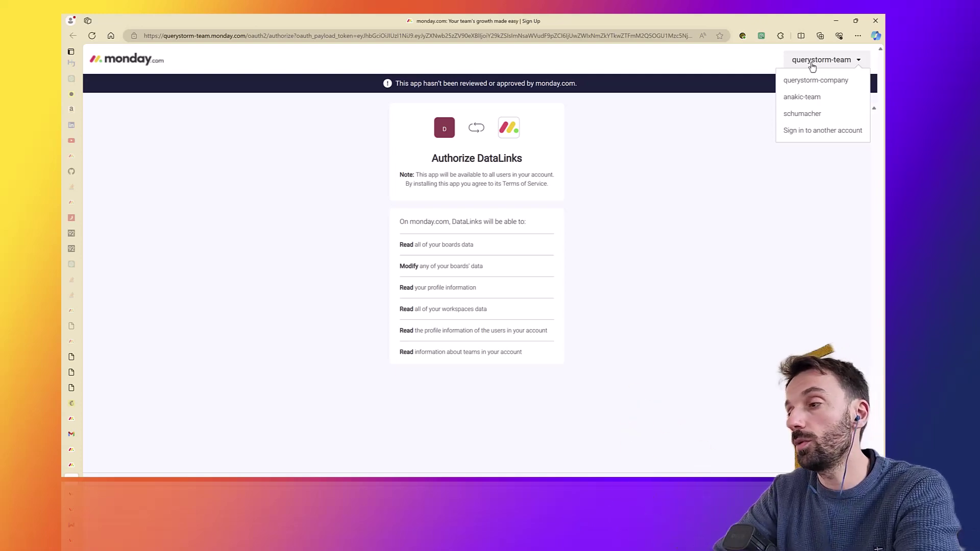
click(819, 79)
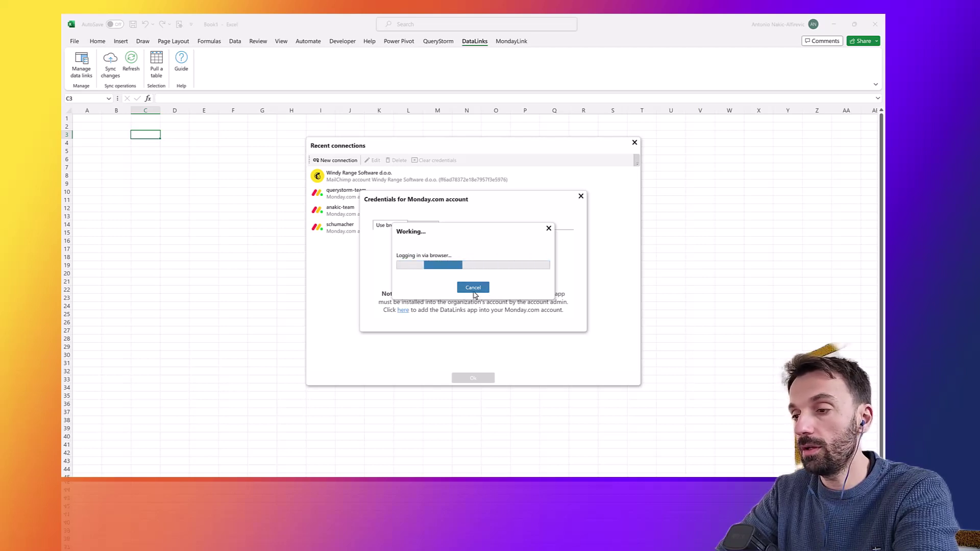
click(474, 289)
click(473, 279)
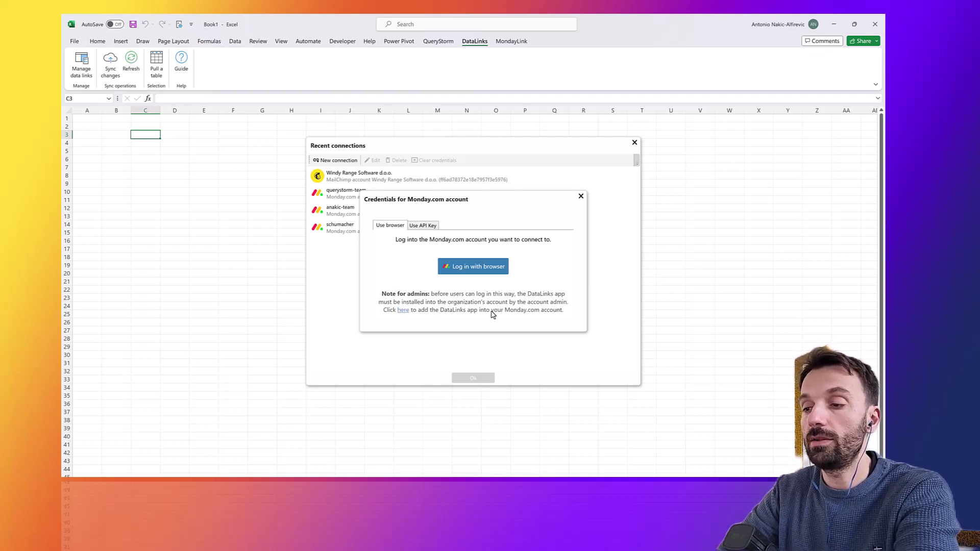
- Update the DataLinks app in the querystorm-team account through the admin link, authorize the login, and close the board list without pulling a table
click(403, 310)
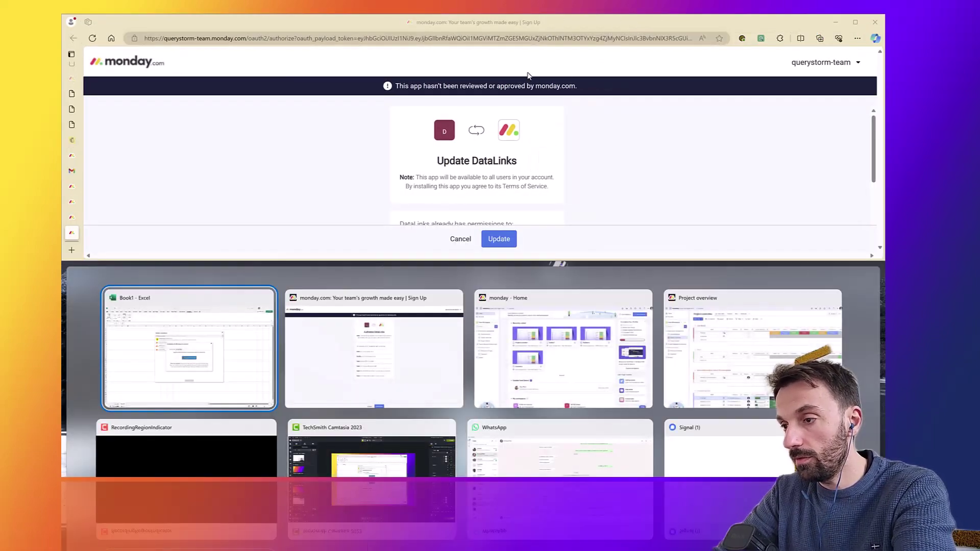
click(574, 172)
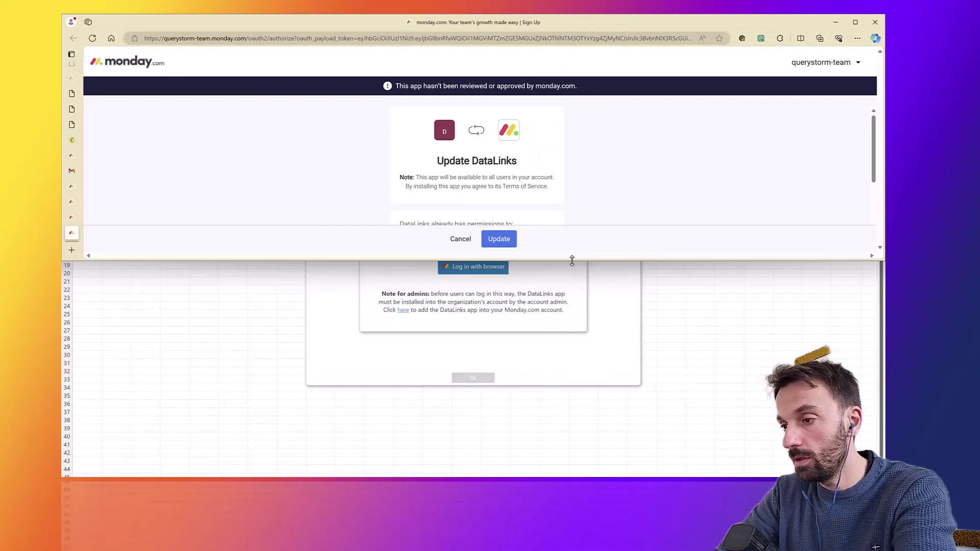
drag(572, 261, 564, 474)
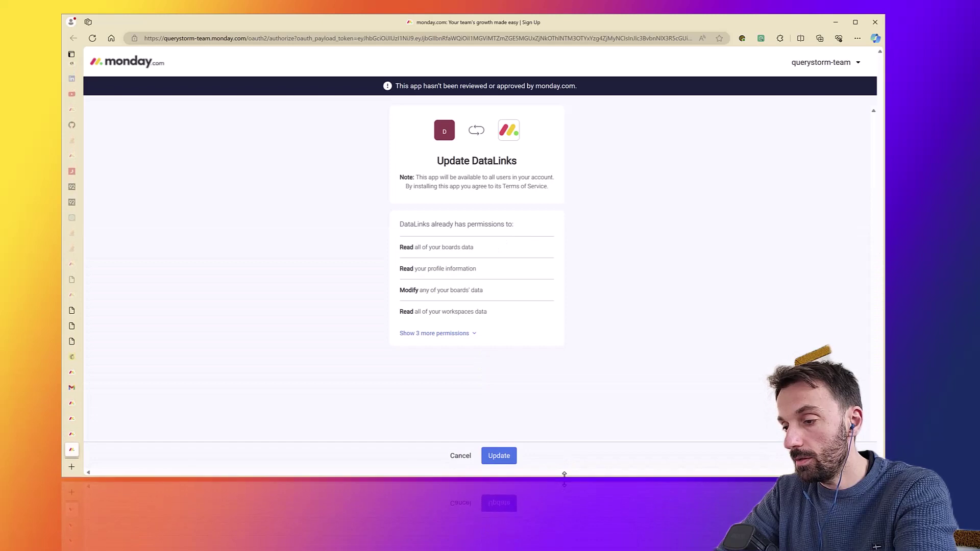
click(505, 460)
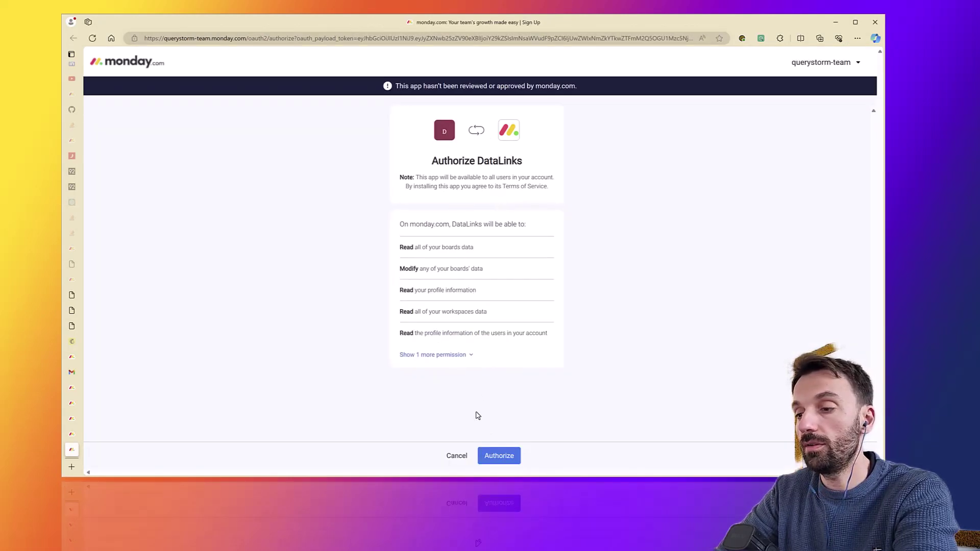
click(505, 456)
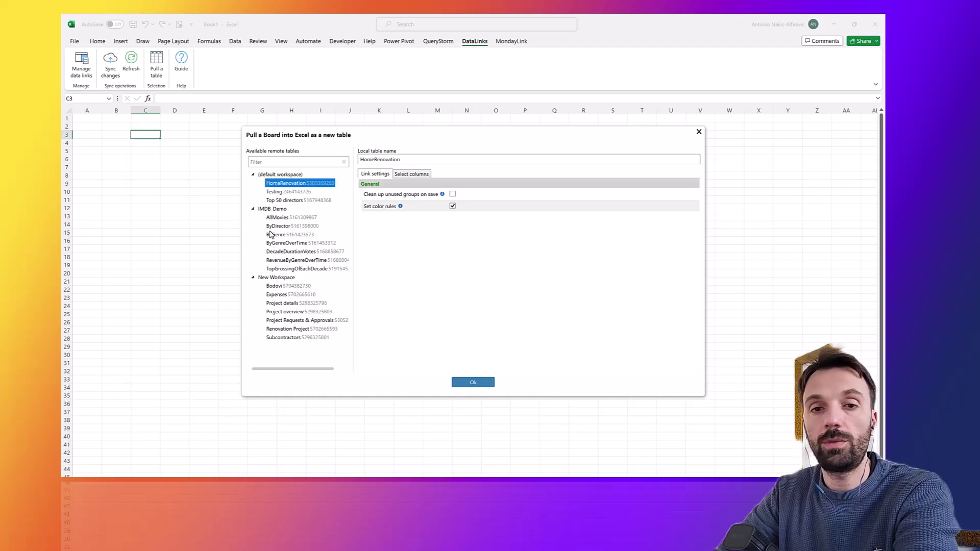
key(Return)
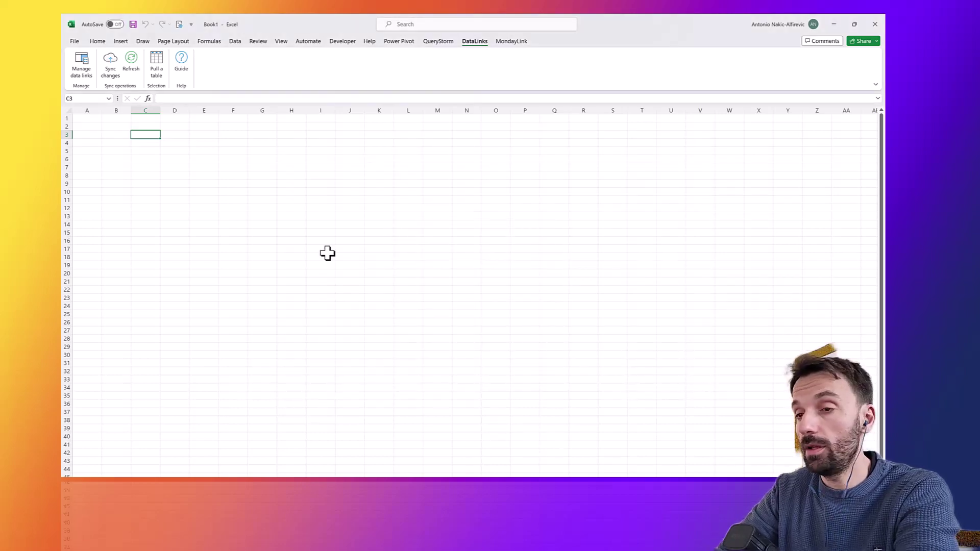
- Start another table pull at C3 with a new Monday.com connection and open its browser login
click(163, 76)
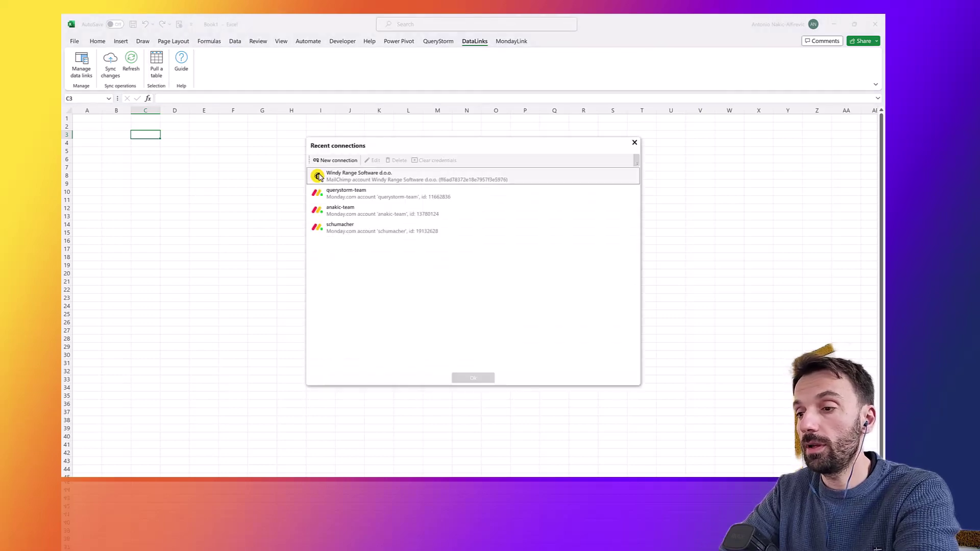
click(346, 162)
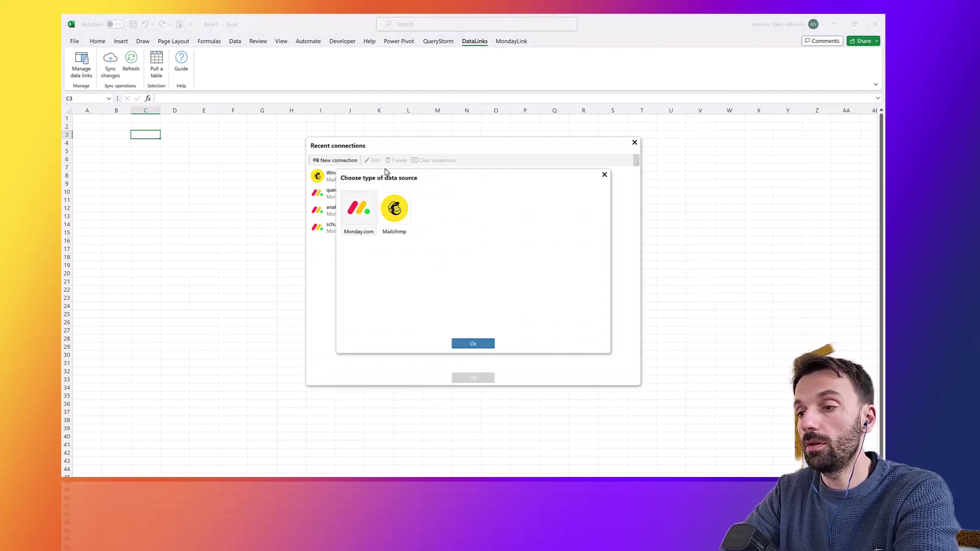
click(358, 209)
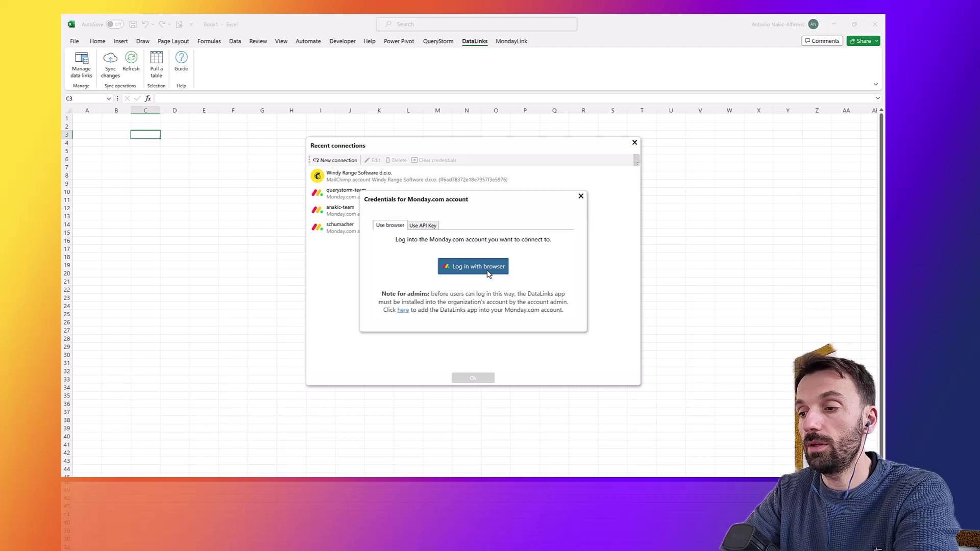
click(487, 274)
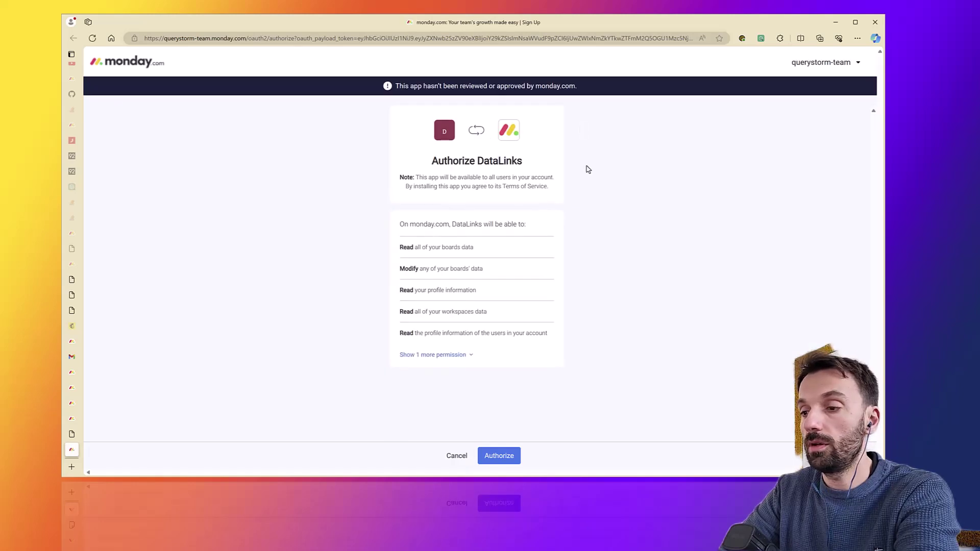
- Try to switch the DataLinks authorization to the querystorm-company account, inspect the response, and cancel the login
click(835, 66)
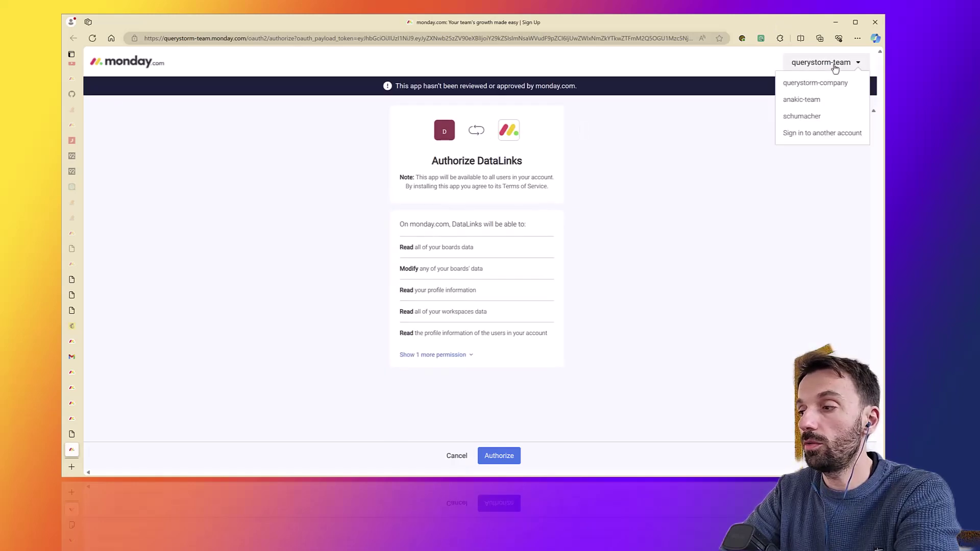
click(816, 88)
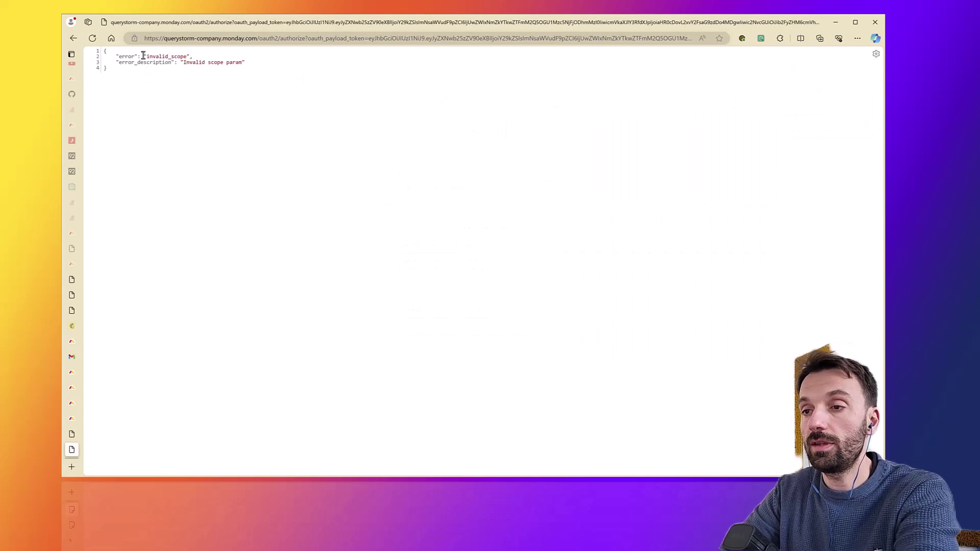
drag(146, 56, 187, 57)
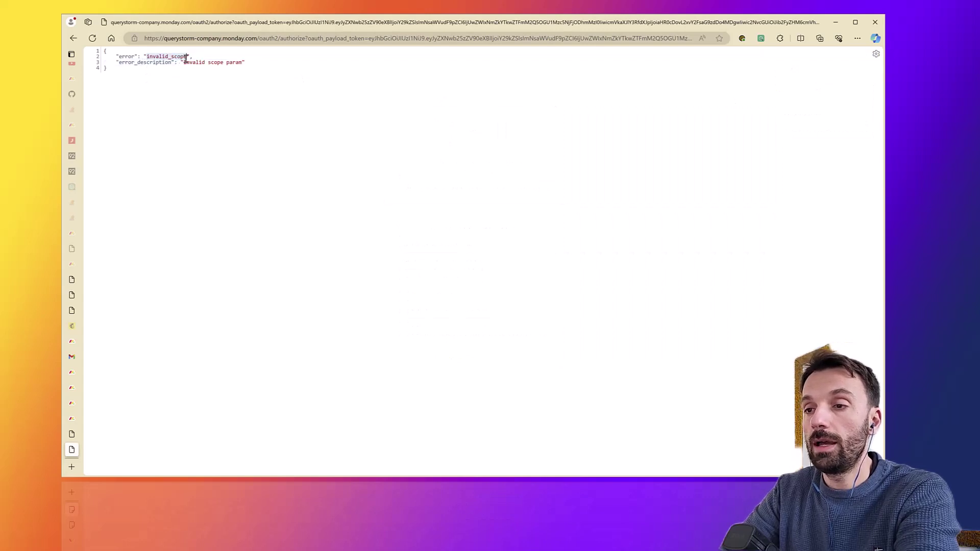
click(187, 59)
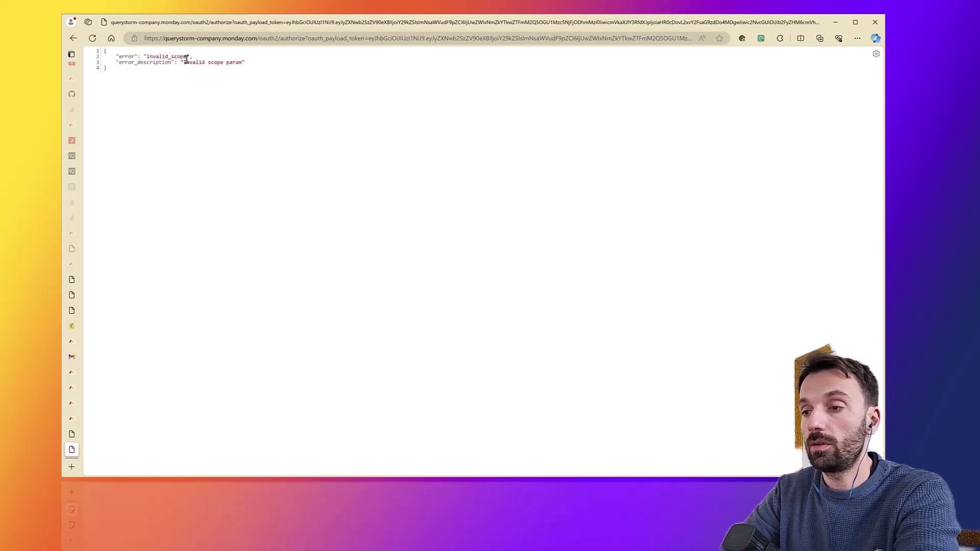
key(alt+Tab)
click(473, 287)
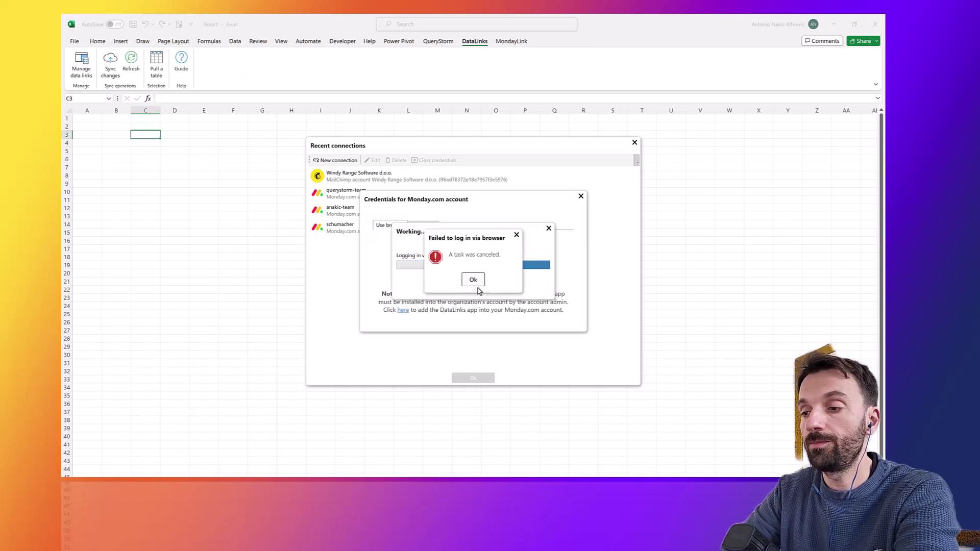
click(478, 284)
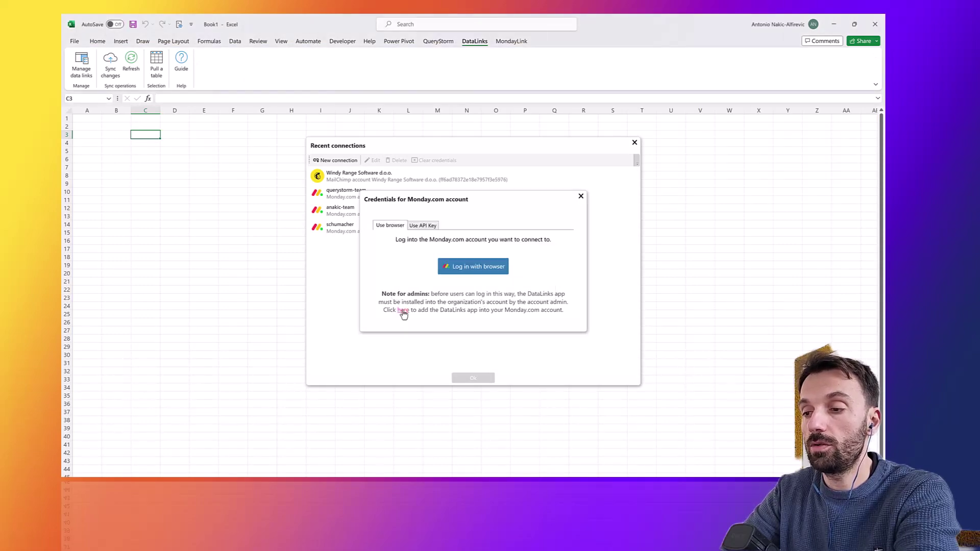
- Update the DataLinks app in the querystorm-company account, authorize the new connection's browser login, and return to Excel
key(alt+Tab)
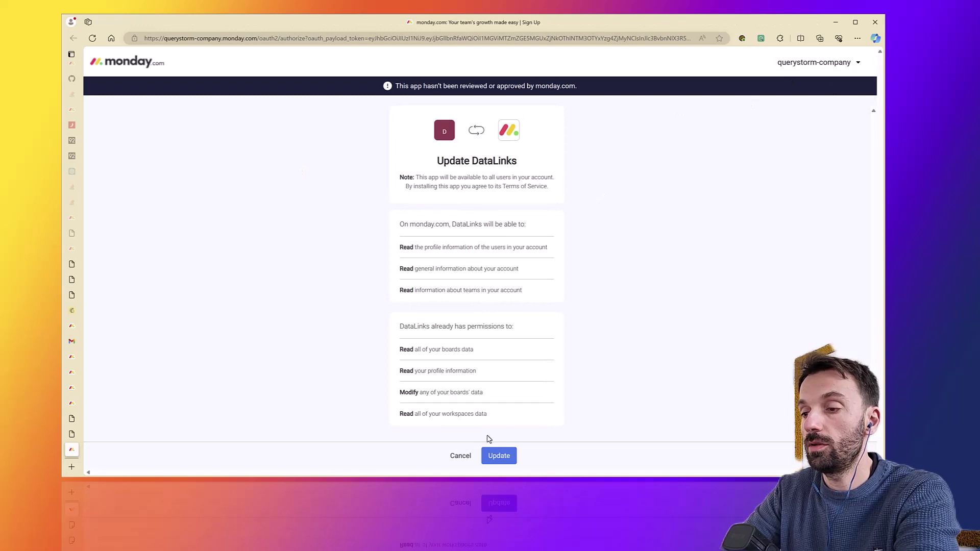
click(499, 455)
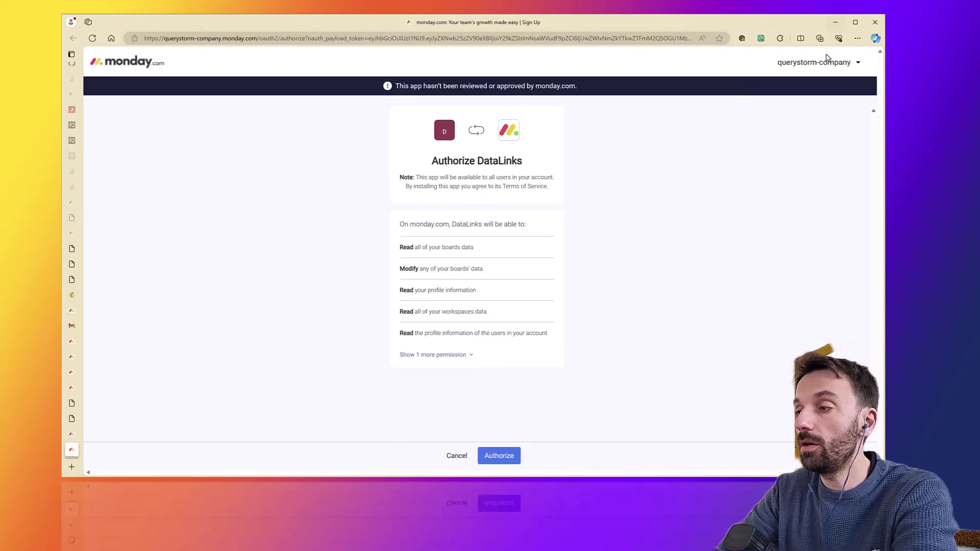
click(496, 453)
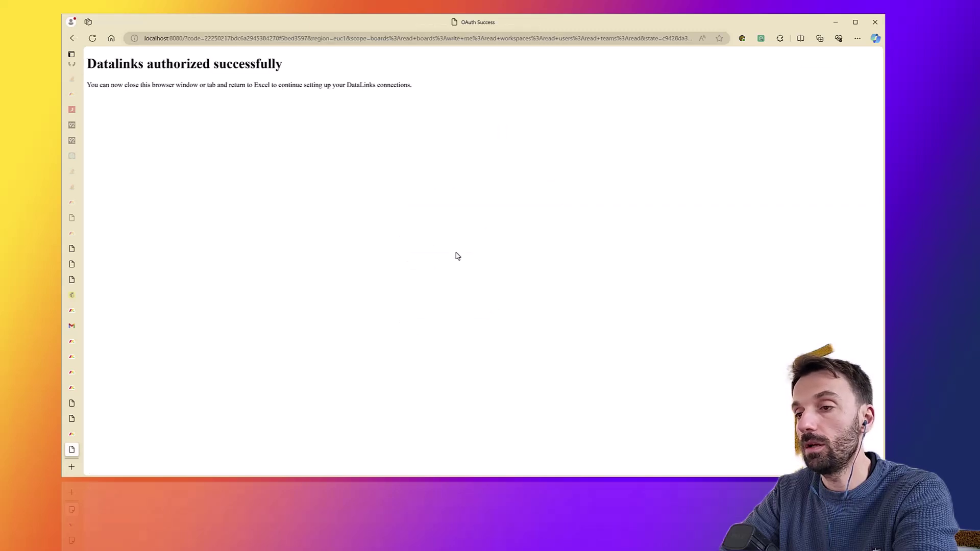
key(alt+Tab)
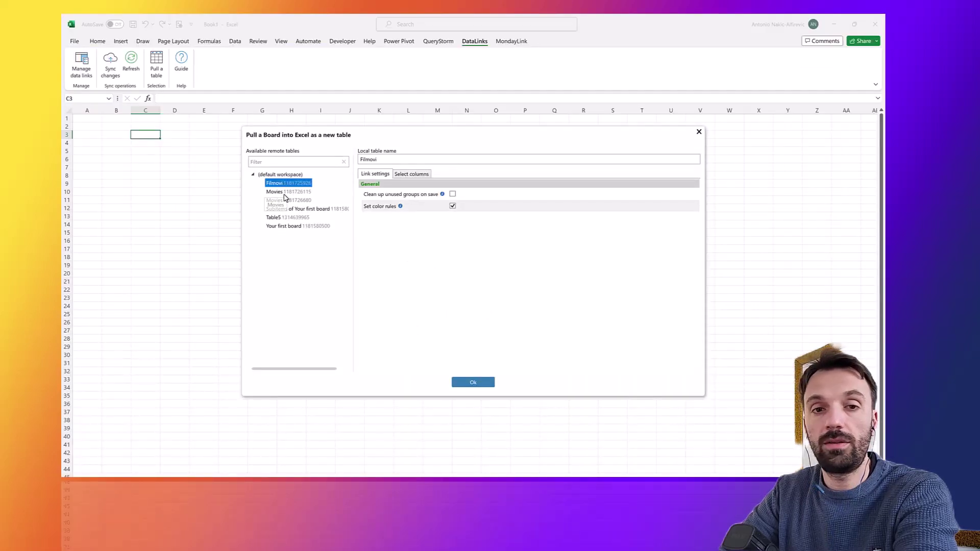
- Pull the first Movies board from the querystorm-company account into the sheet at C3 as a table named Movies
click(284, 194)
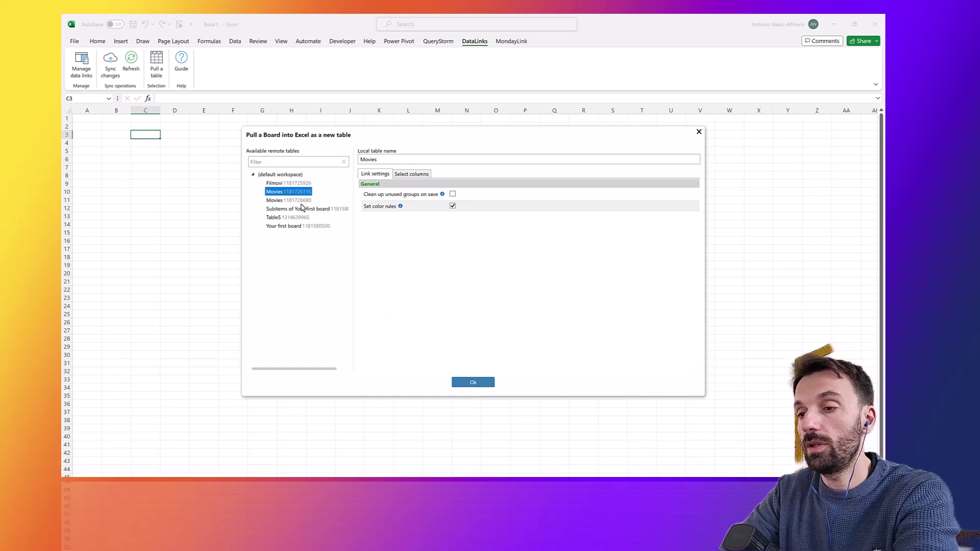
click(471, 383)
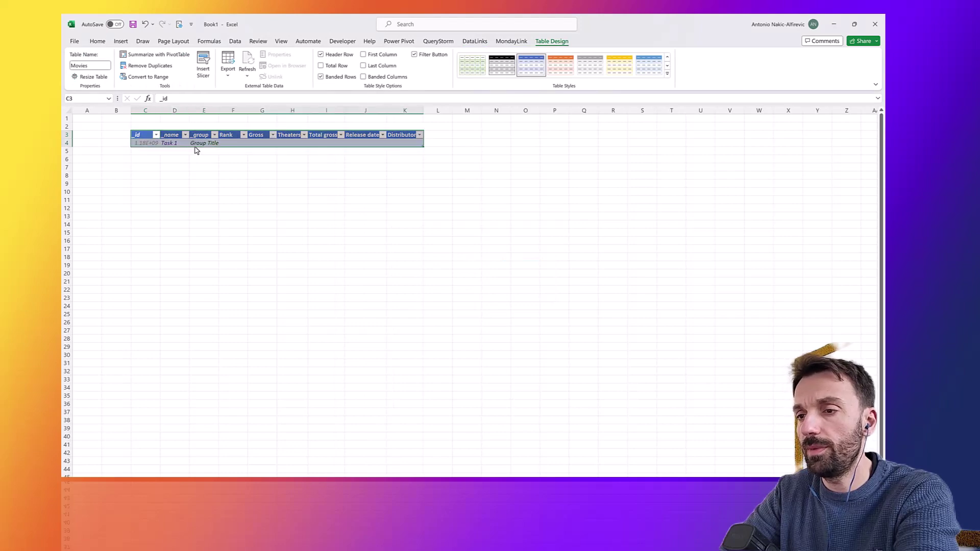
click(151, 168)
- View the Movies table's source board in monday.com and look over the other linked tables in the workbook
click(213, 146)
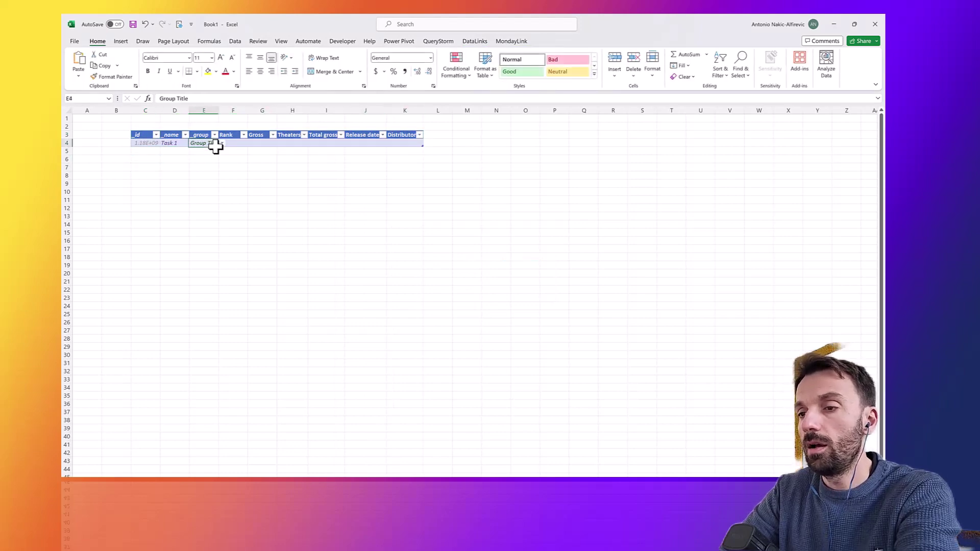
click(475, 42)
click(163, 62)
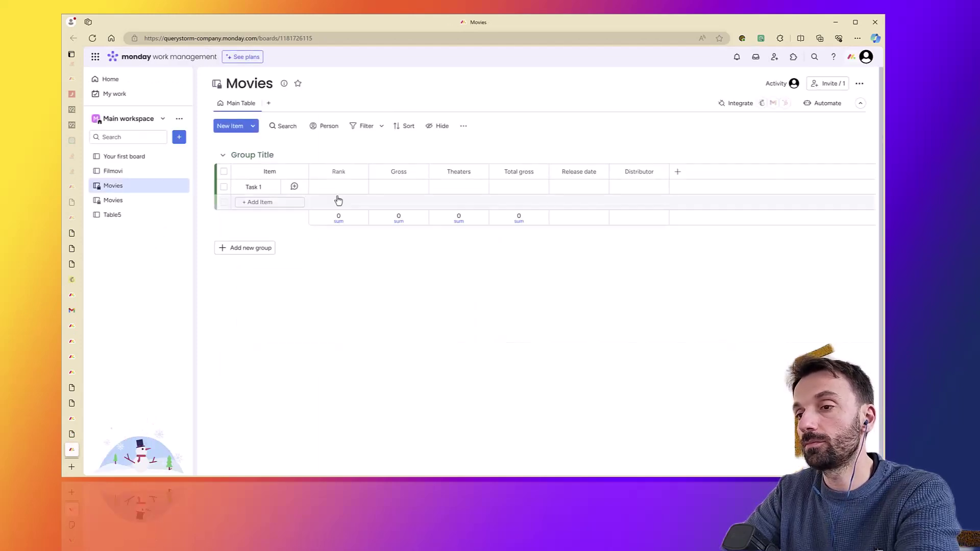
key(alt+Tab)
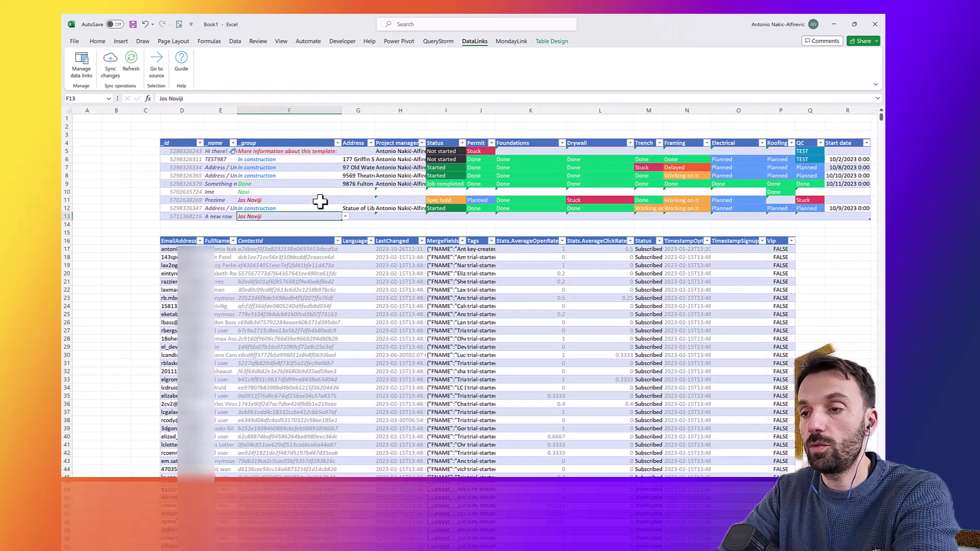
click(334, 166)
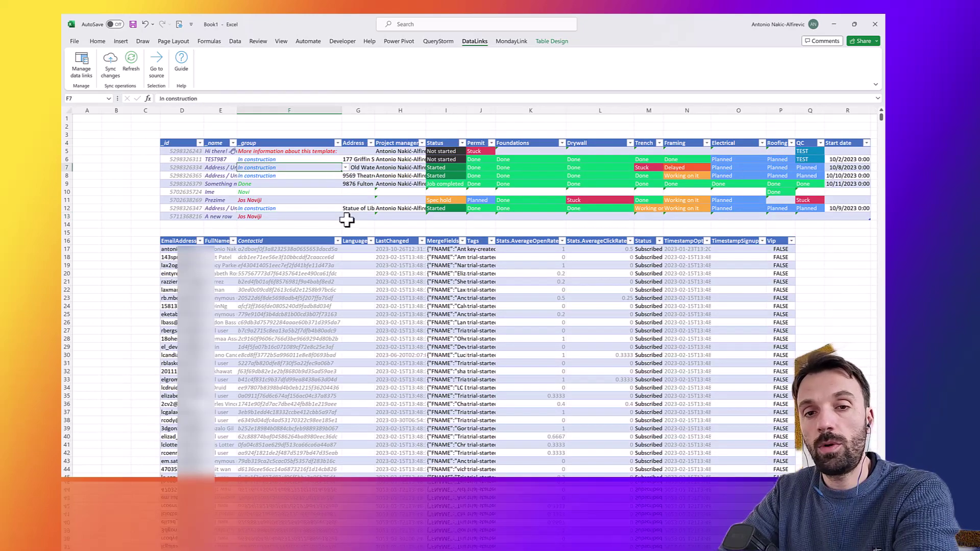
click(338, 275)
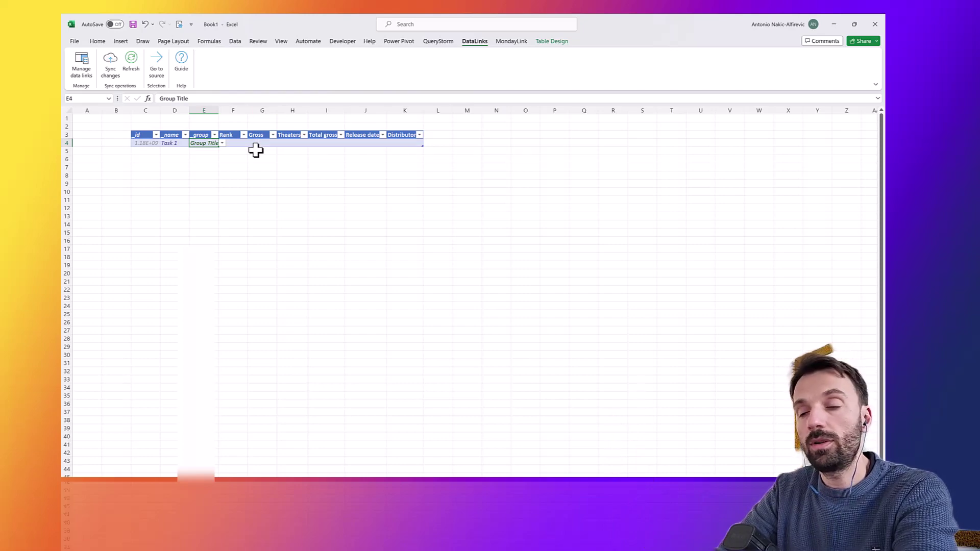
- Create an empty five-column table from the range Q5:U13 beside the Movies table
drag(575, 150, 688, 219)
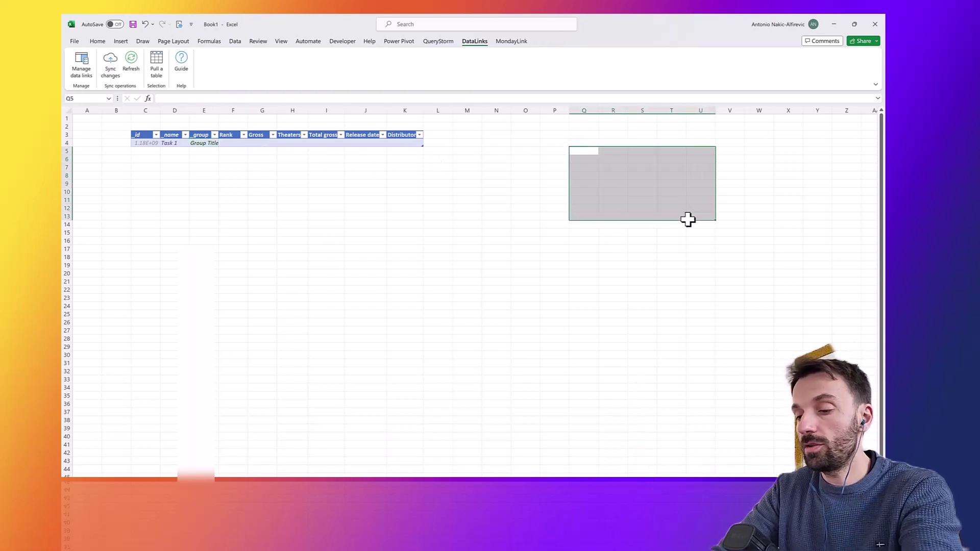
key(ctrl+t)
key(Return)
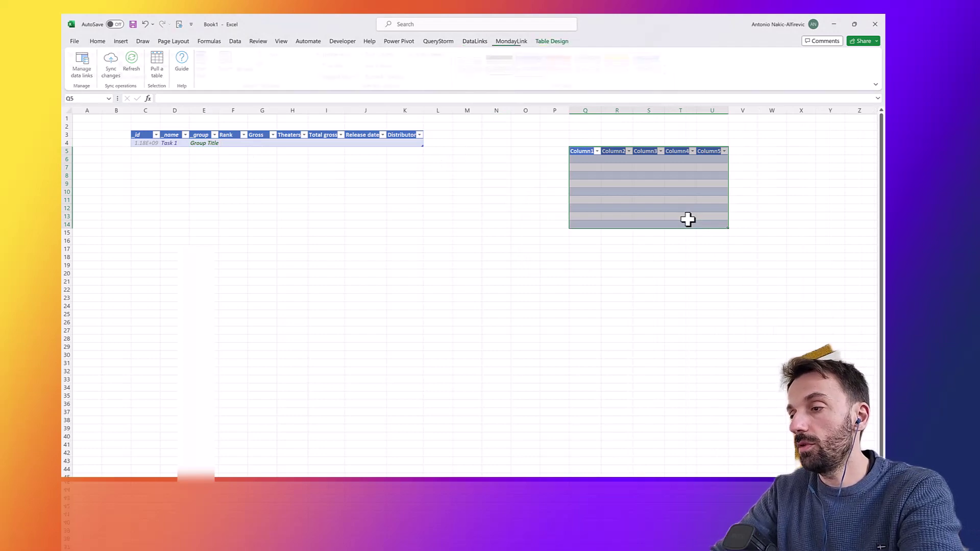
click(688, 219)
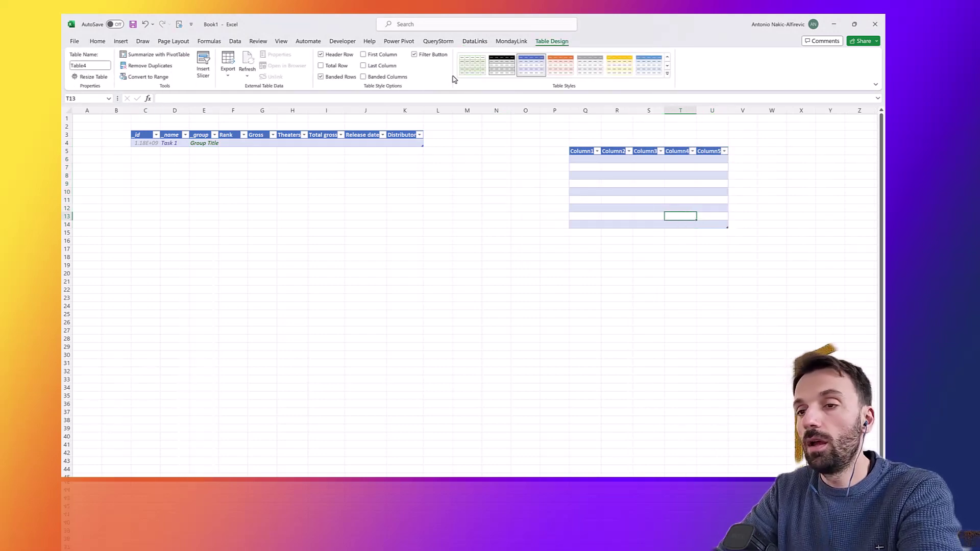
- Review the workbook's data links and locate the Movies, MailChimp members and Project_overview tables from the list
click(475, 42)
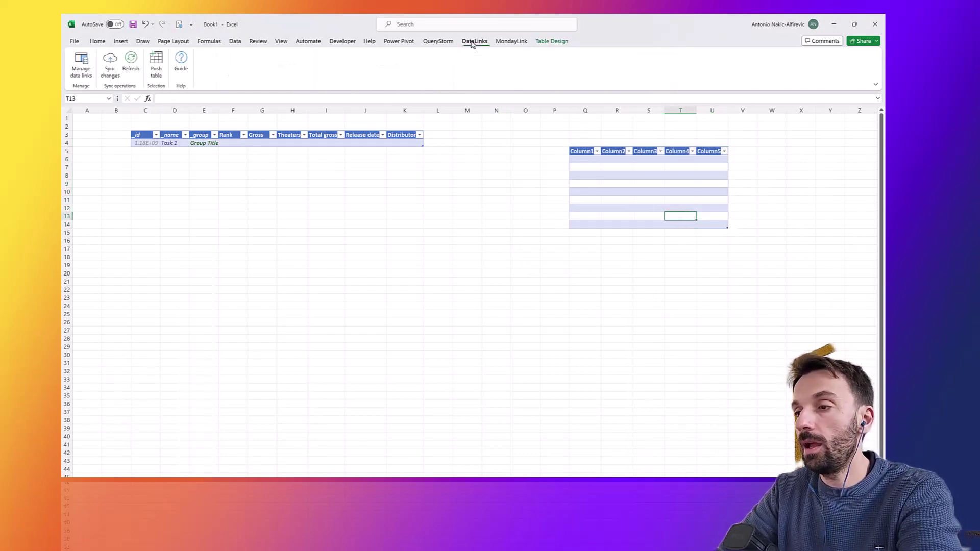
click(82, 59)
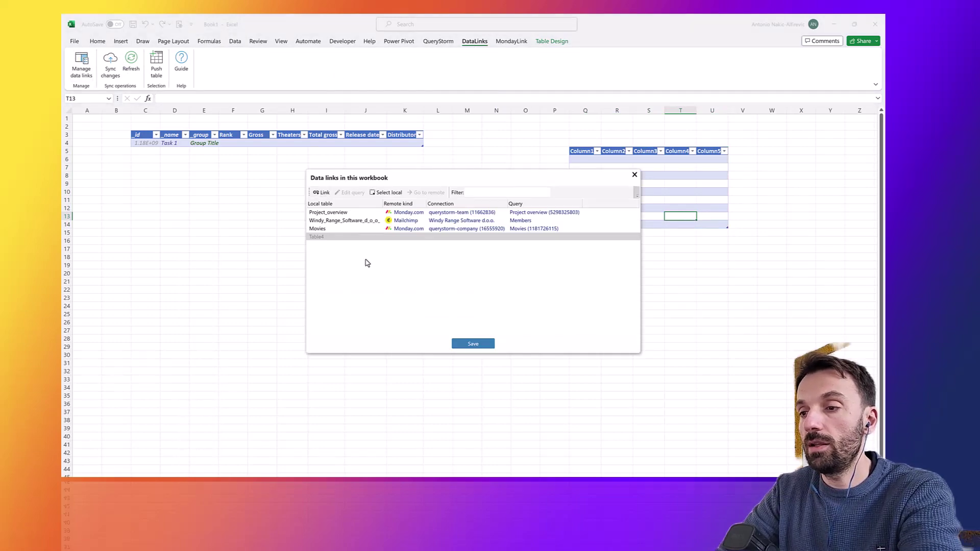
click(341, 230)
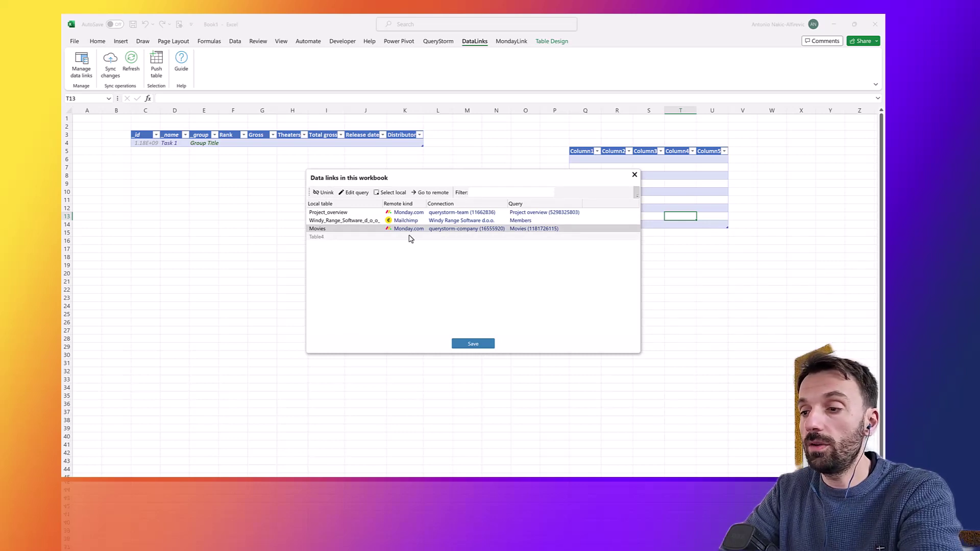
double_click(336, 228)
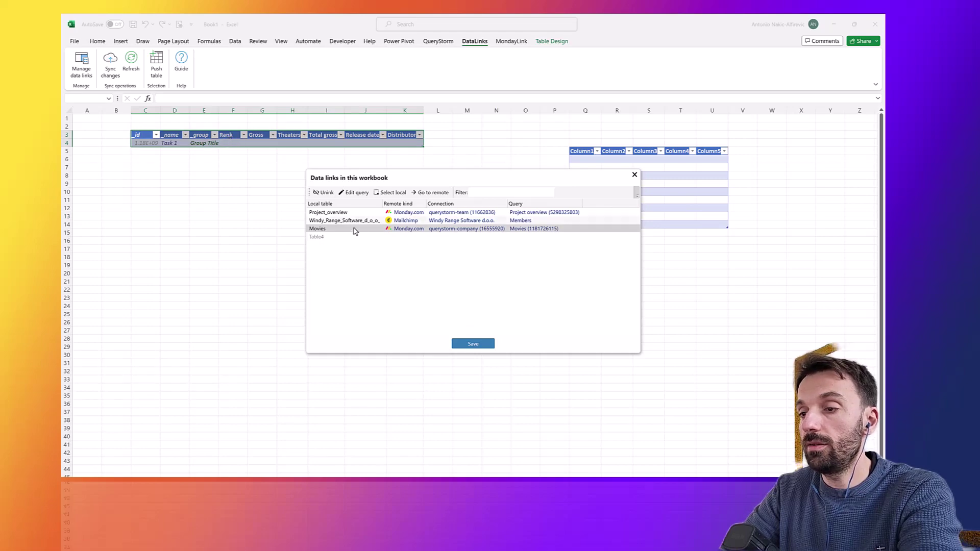
click(357, 231)
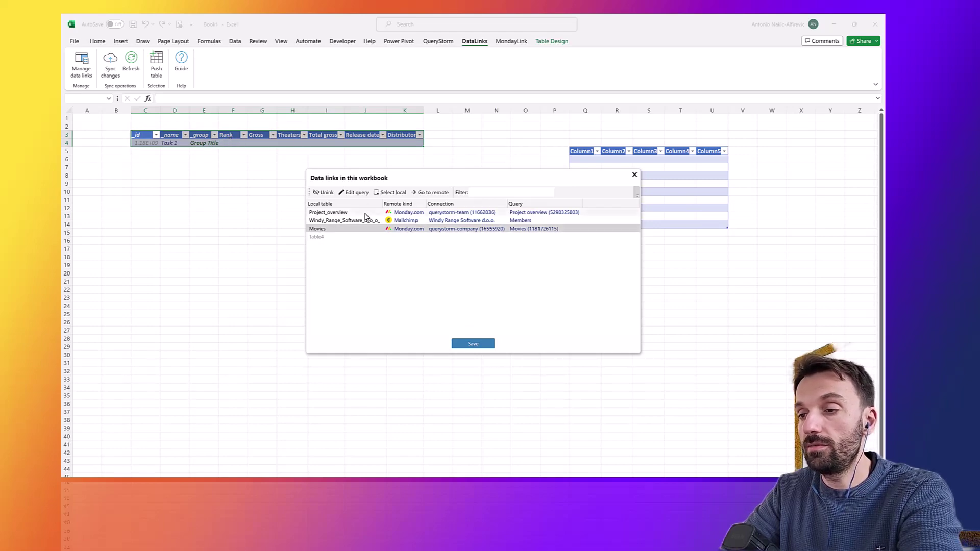
double_click(369, 222)
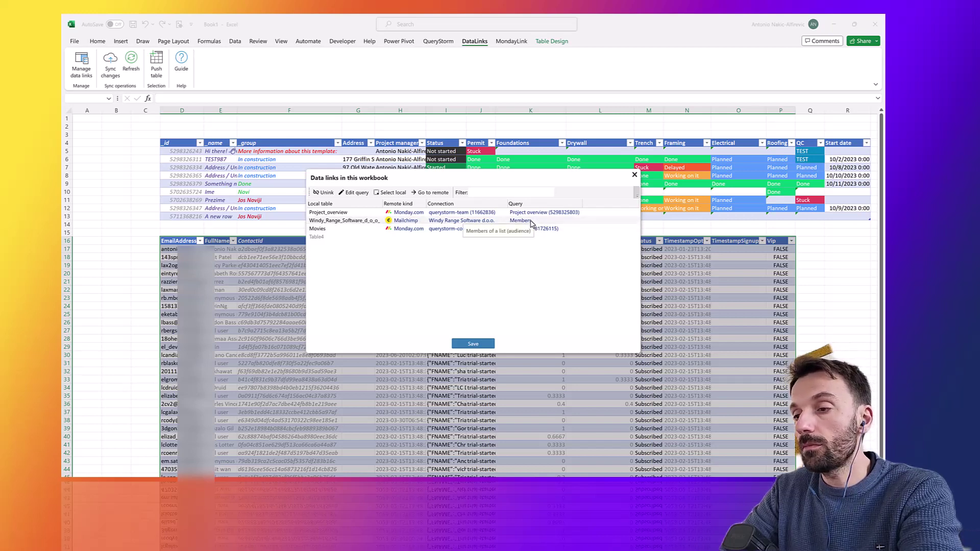
click(456, 215)
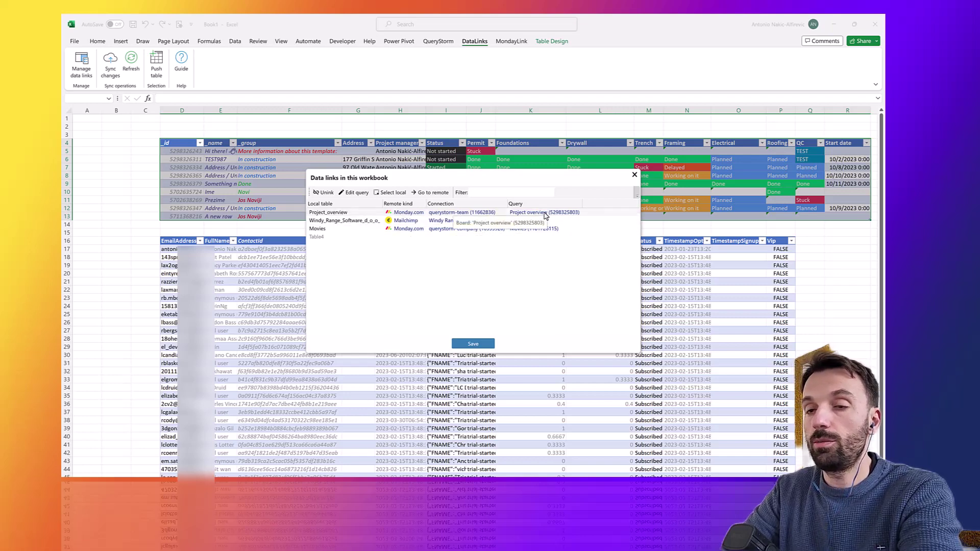
- Inspect the Project_overview link's settings and selected board columns, and close the link manager without changes
click(352, 193)
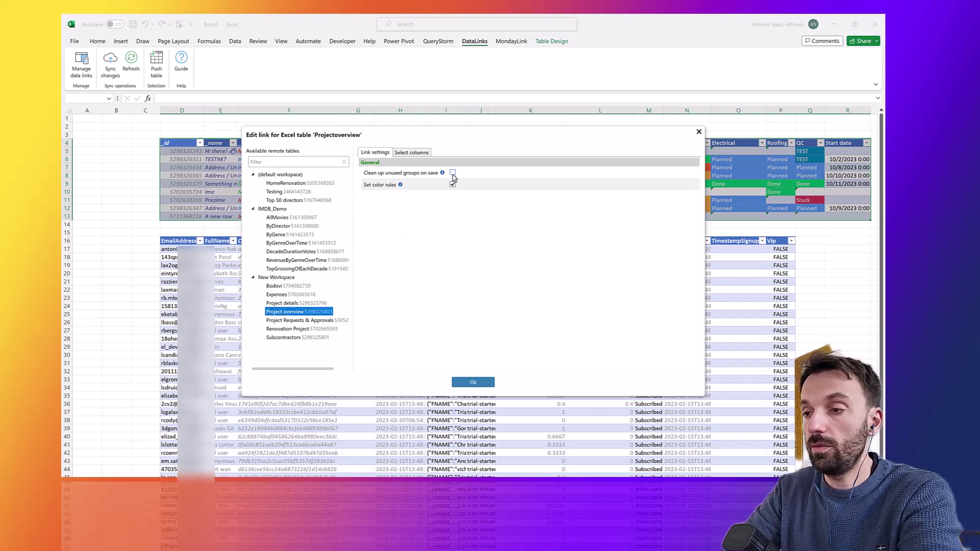
click(408, 153)
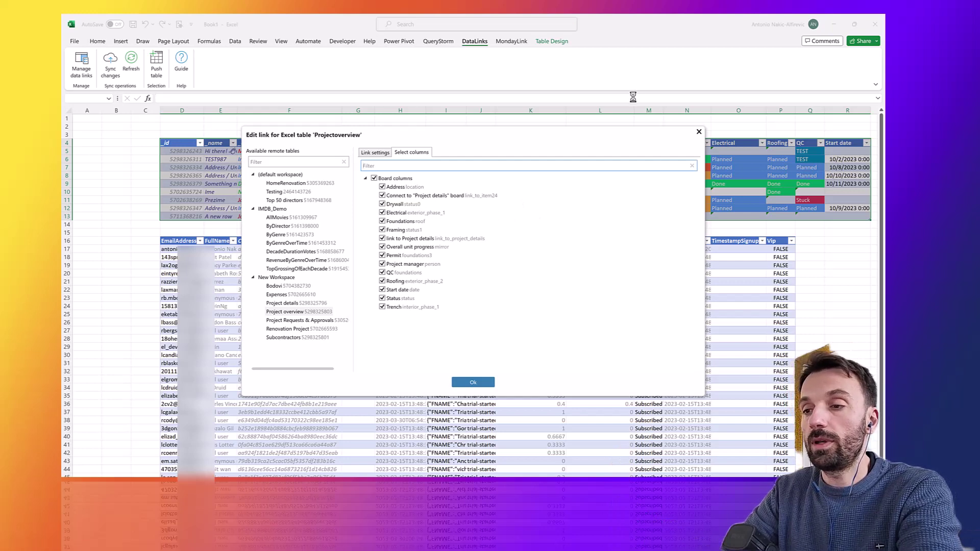
click(699, 132)
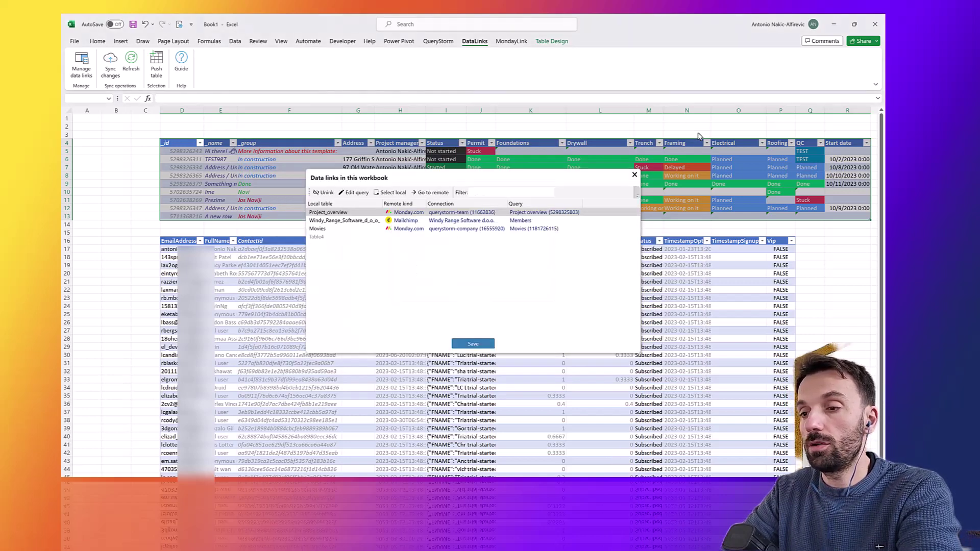
click(634, 177)
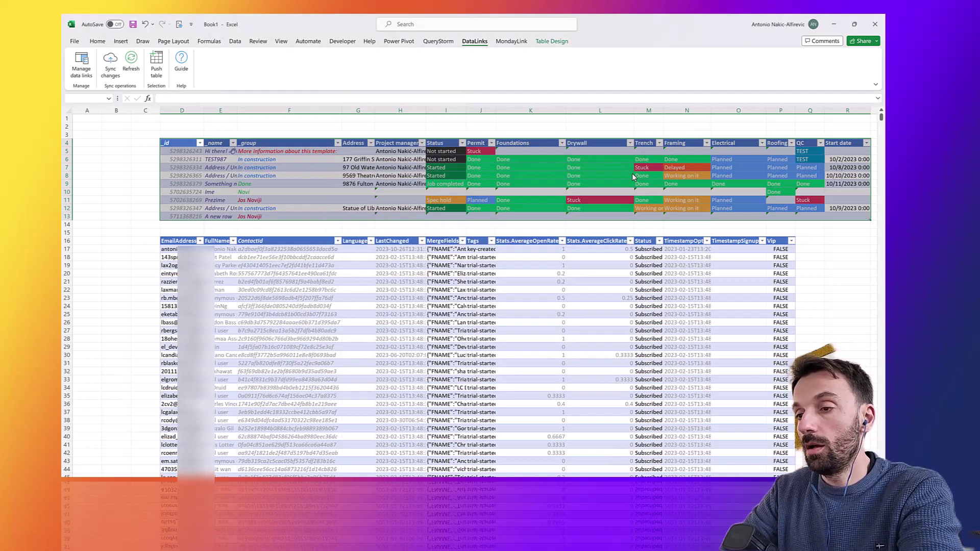
click(579, 182)
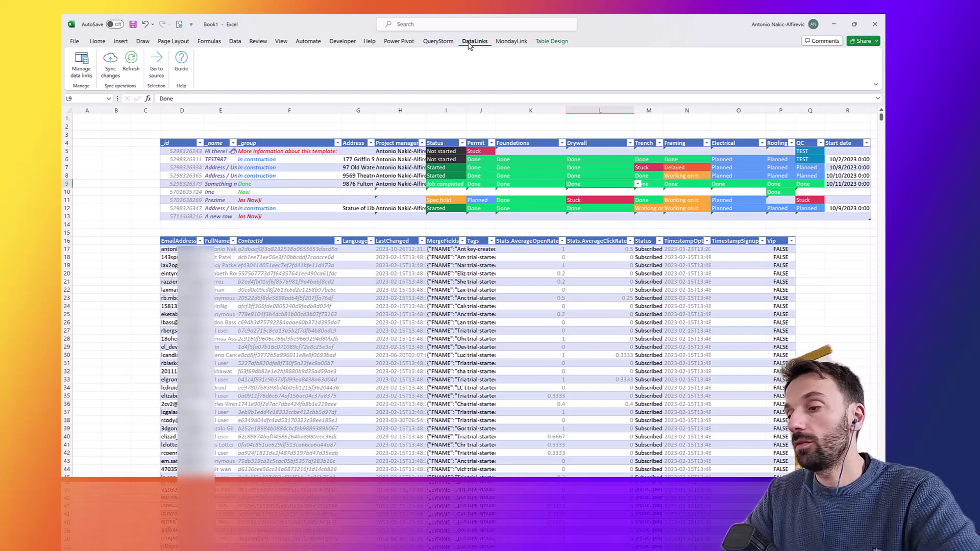
click(417, 192)
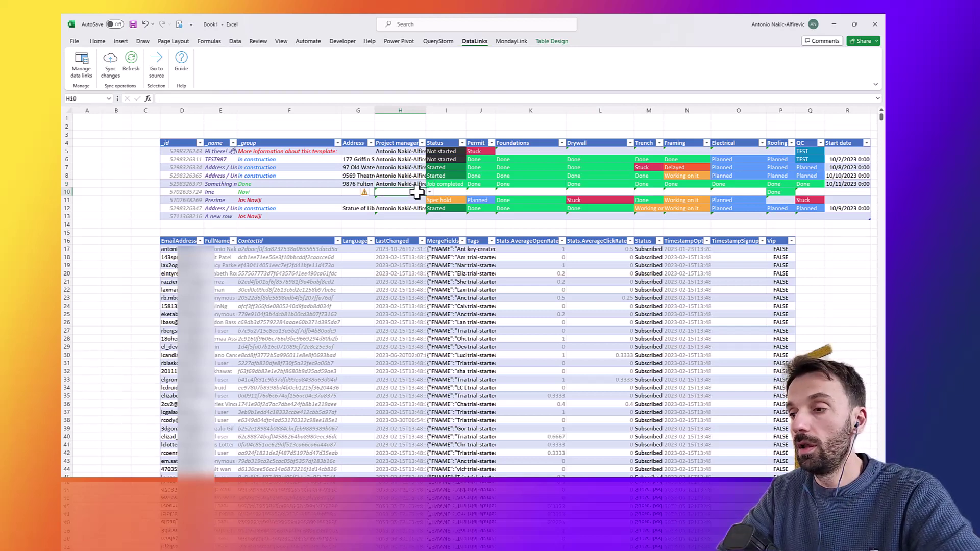
click(521, 222)
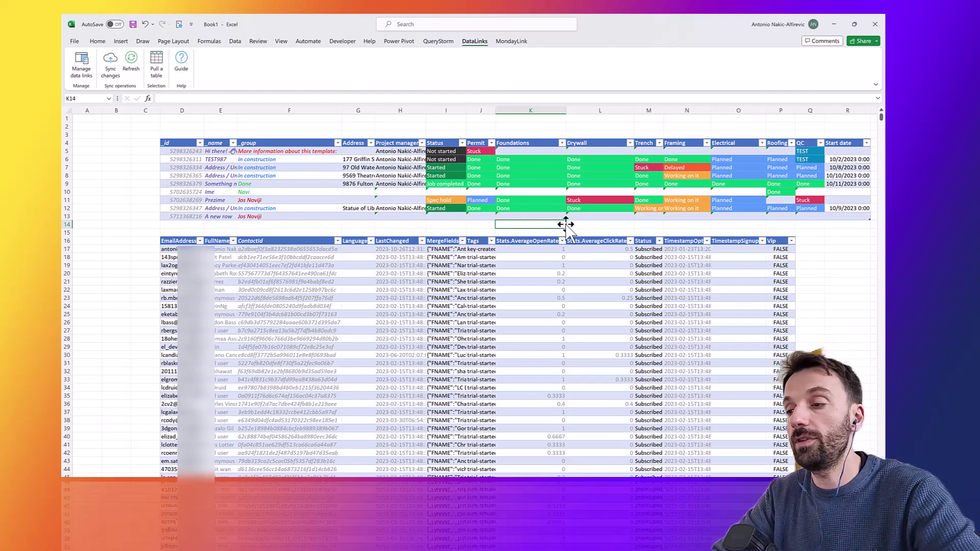
click(601, 224)
scroll(601, 224, right, 2)
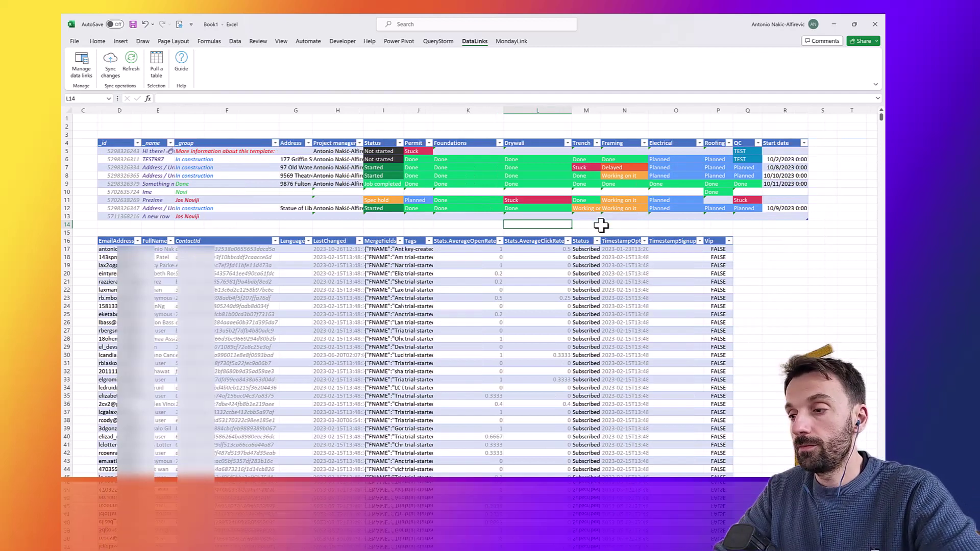